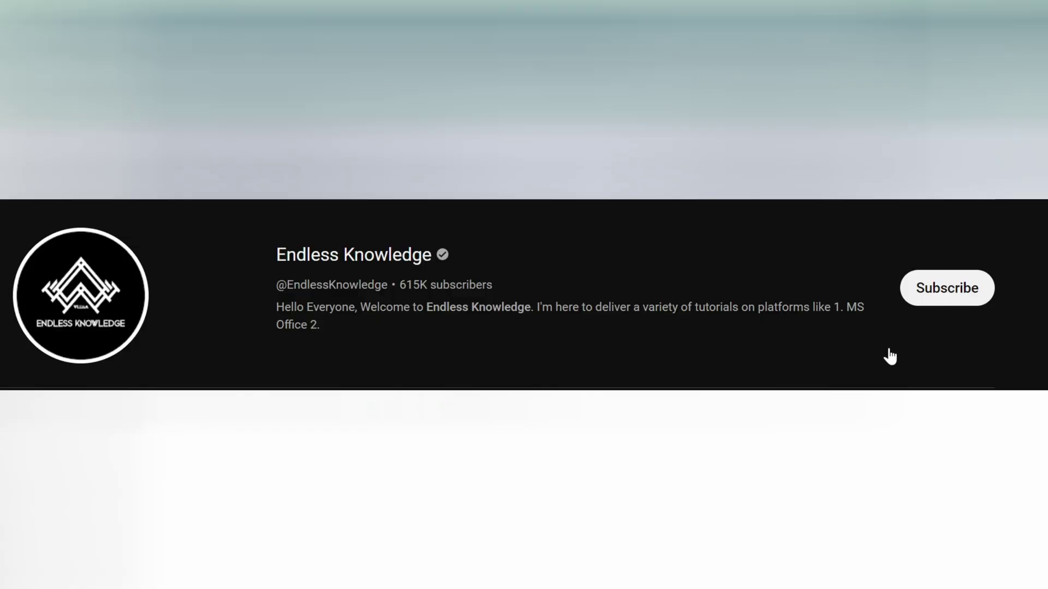
click(924, 299)
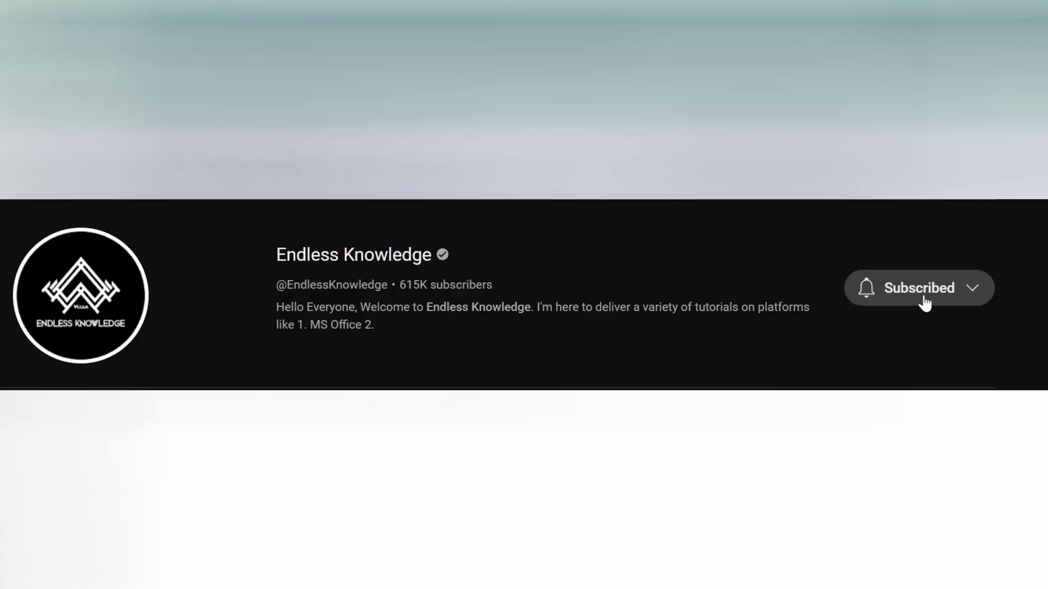
click(867, 291)
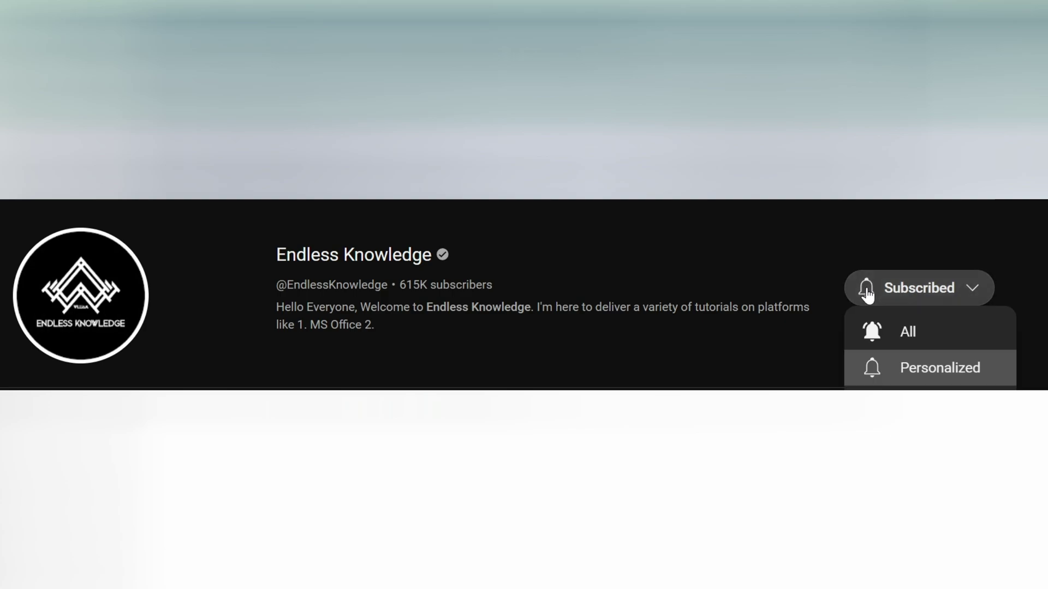
click(928, 338)
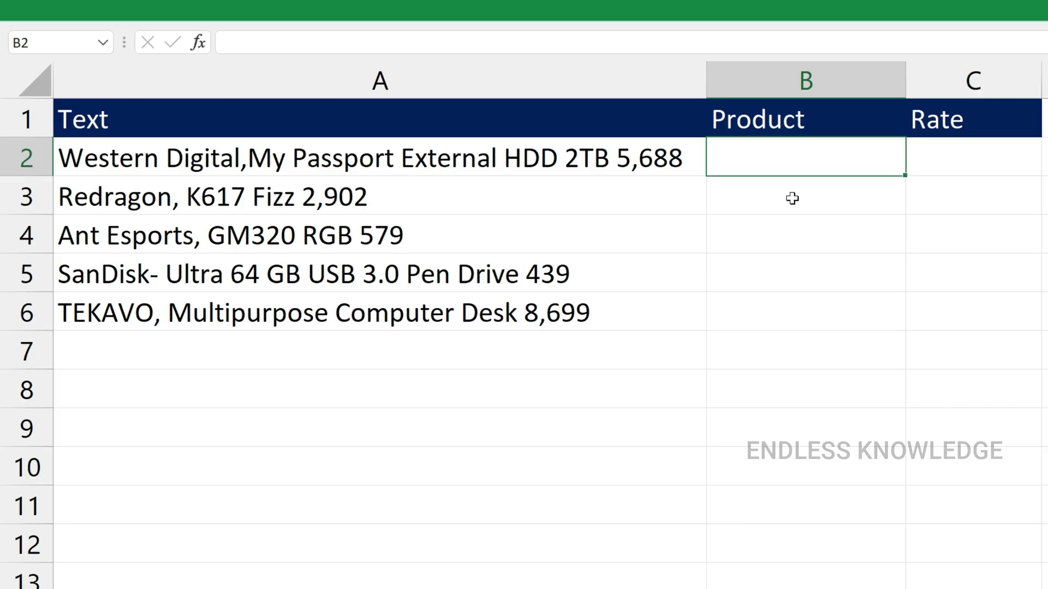
text(=text)
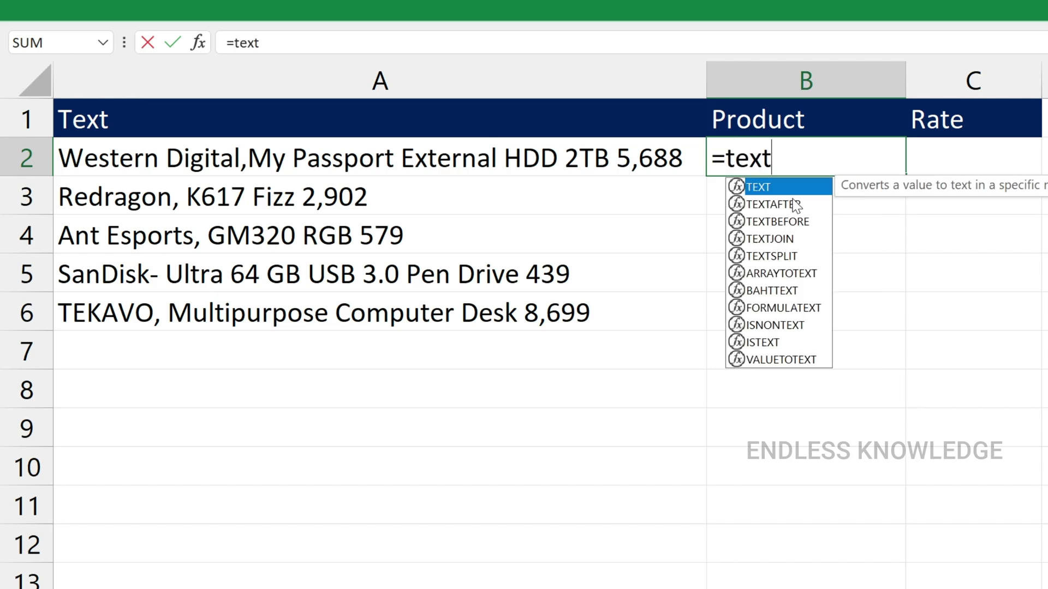
double_click(795, 205)
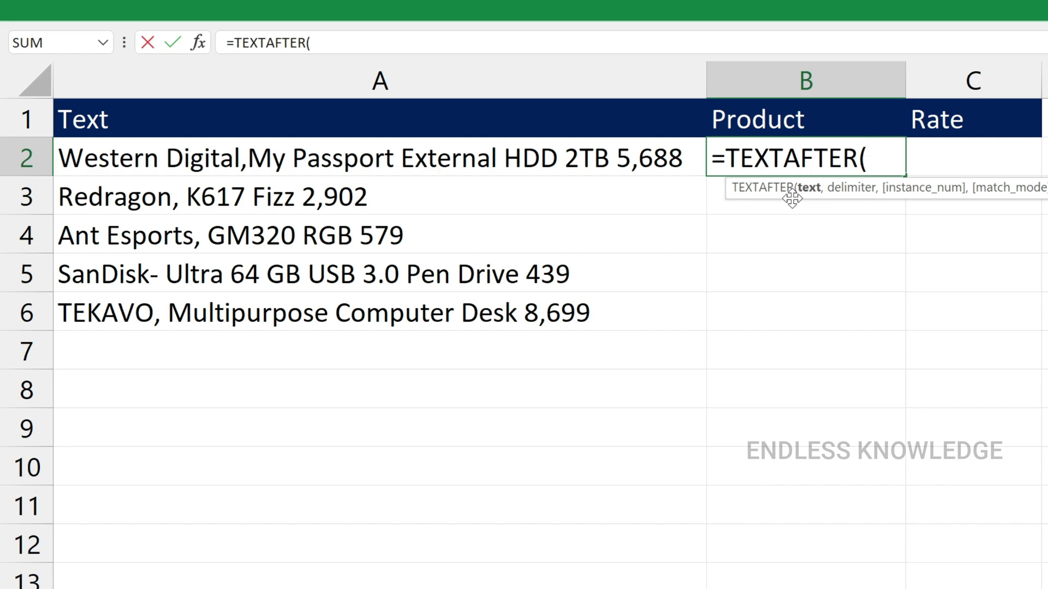
key(Escape)
Examine the comma delimiter in cell A2 and the text standing before and after it.
click(576, 155)
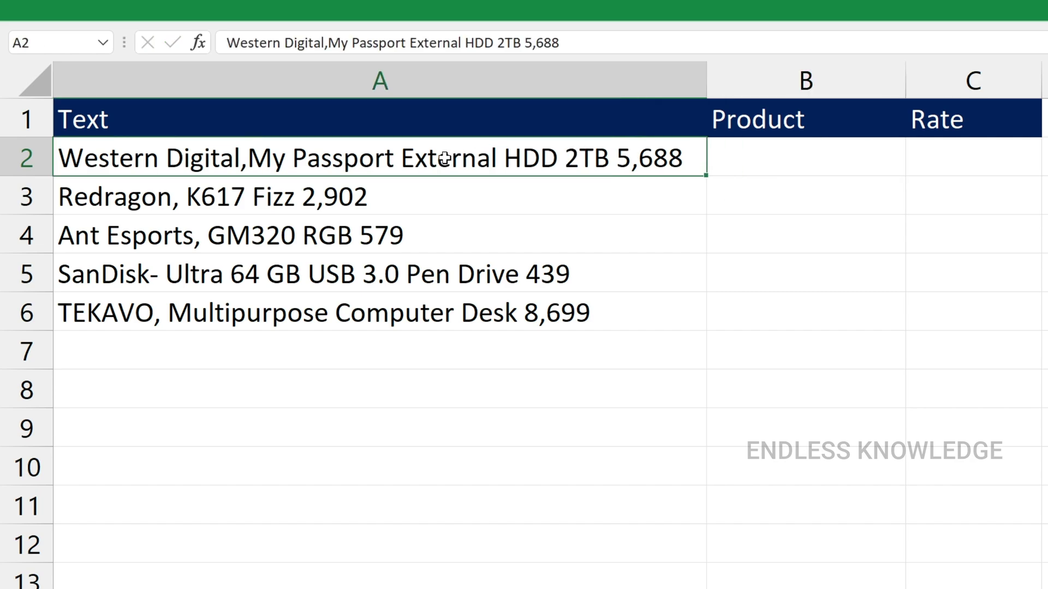
double_click(236, 159)
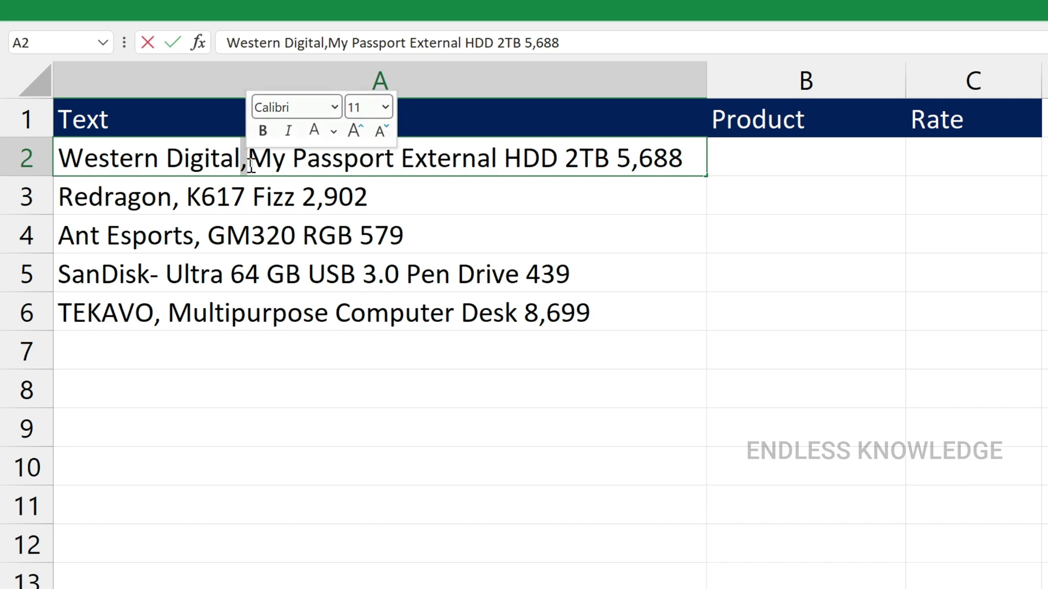
drag(248, 164, 385, 164)
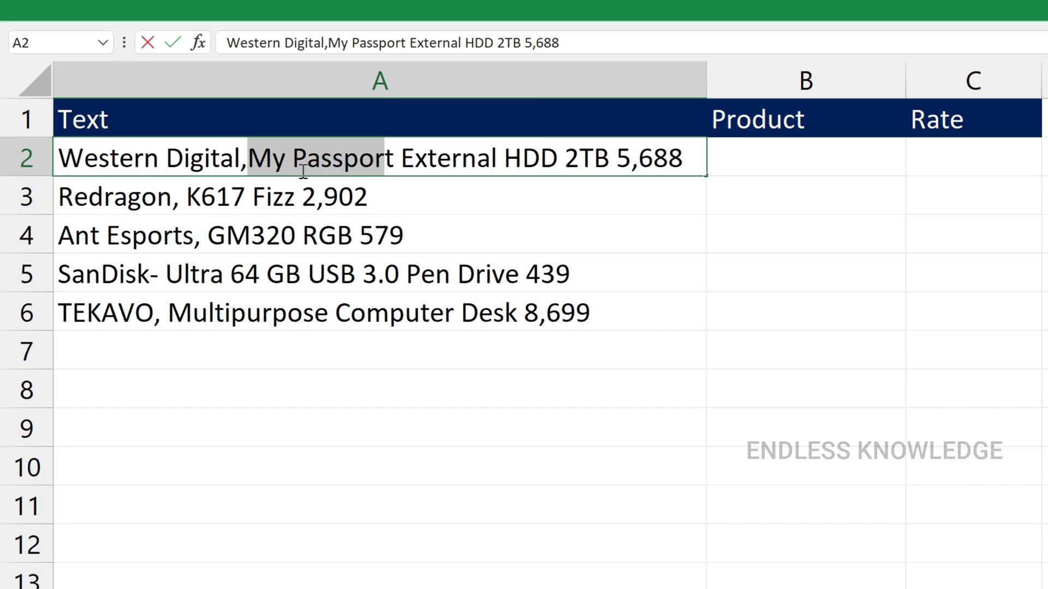
click(241, 158)
drag(240, 159, 114, 162)
click(203, 162)
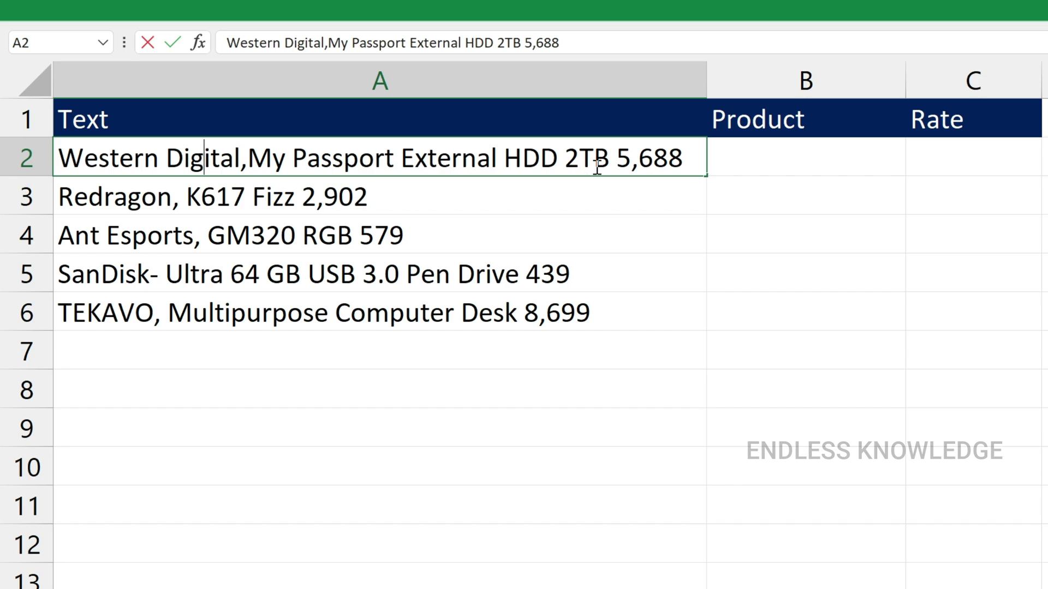
click(787, 158)
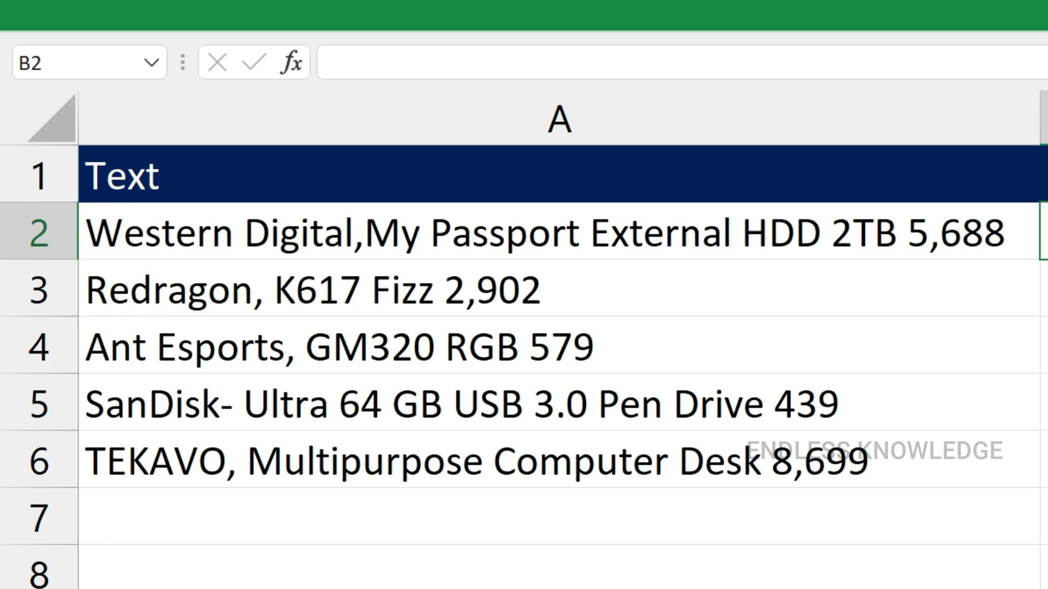
double_click(297, 229)
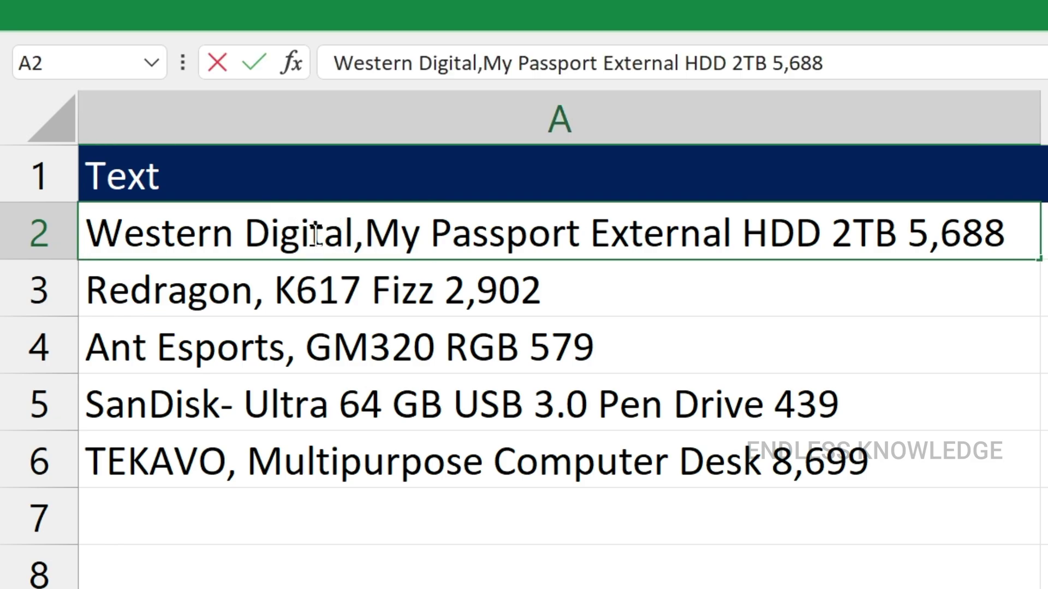
drag(315, 233, 474, 228)
click(364, 234)
drag(363, 234, 353, 237)
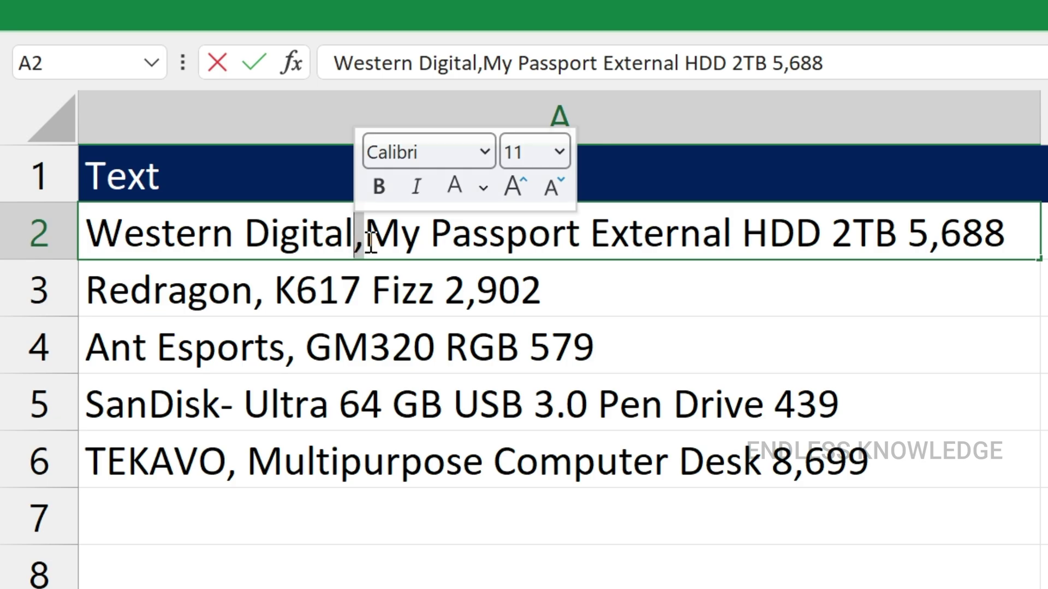
drag(363, 235, 579, 224)
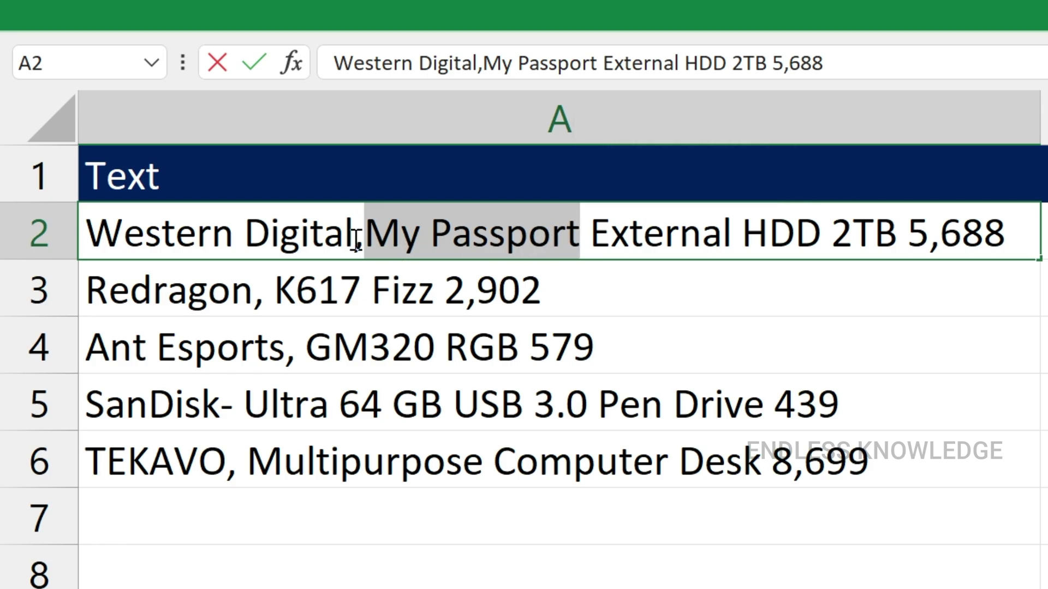
drag(353, 241, 246, 240)
click(332, 241)
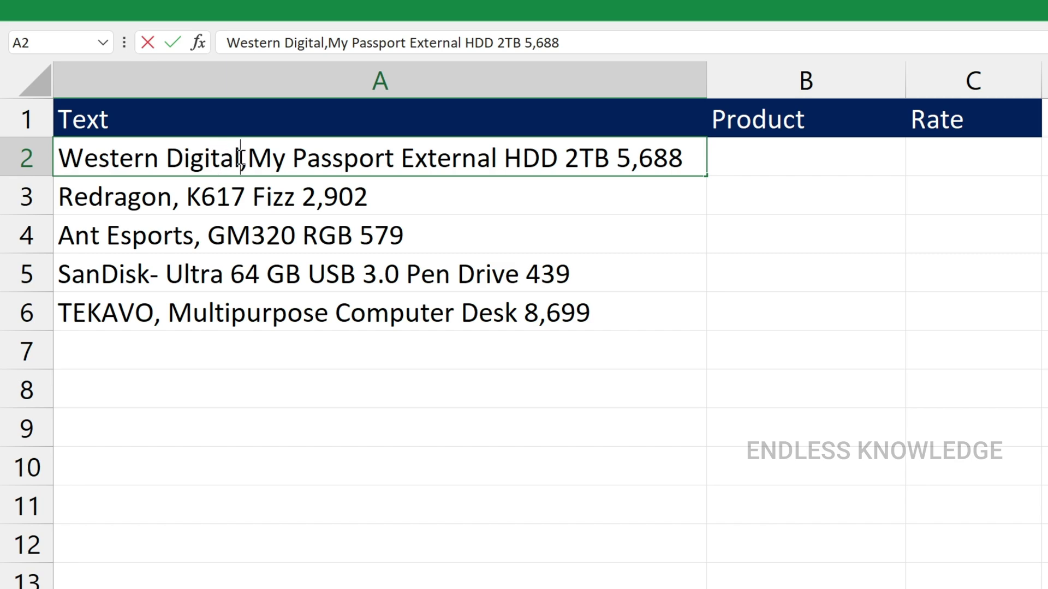
drag(240, 158, 246, 159)
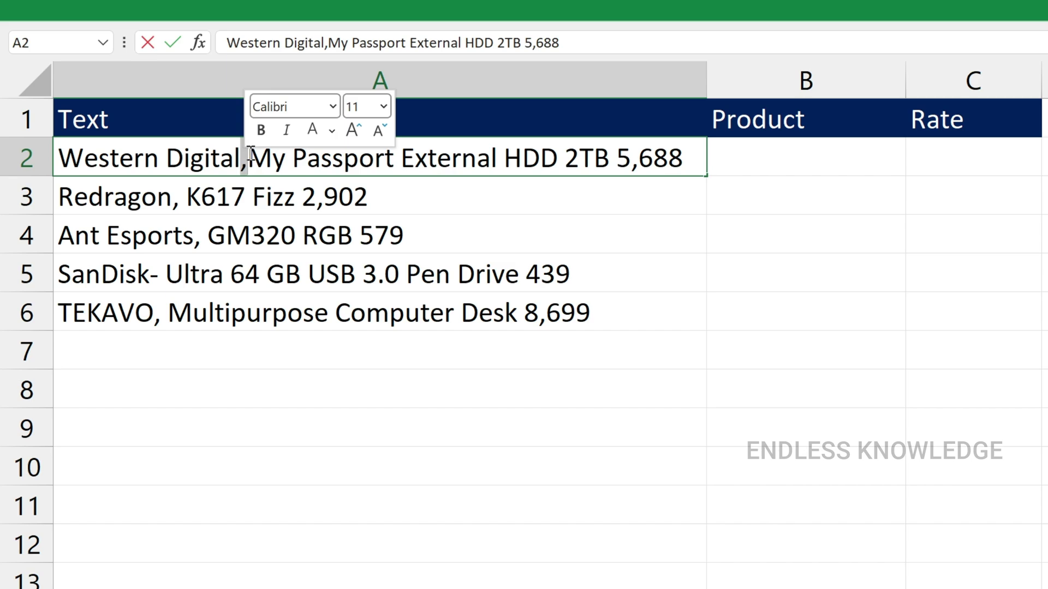
key(ctrl+Return)
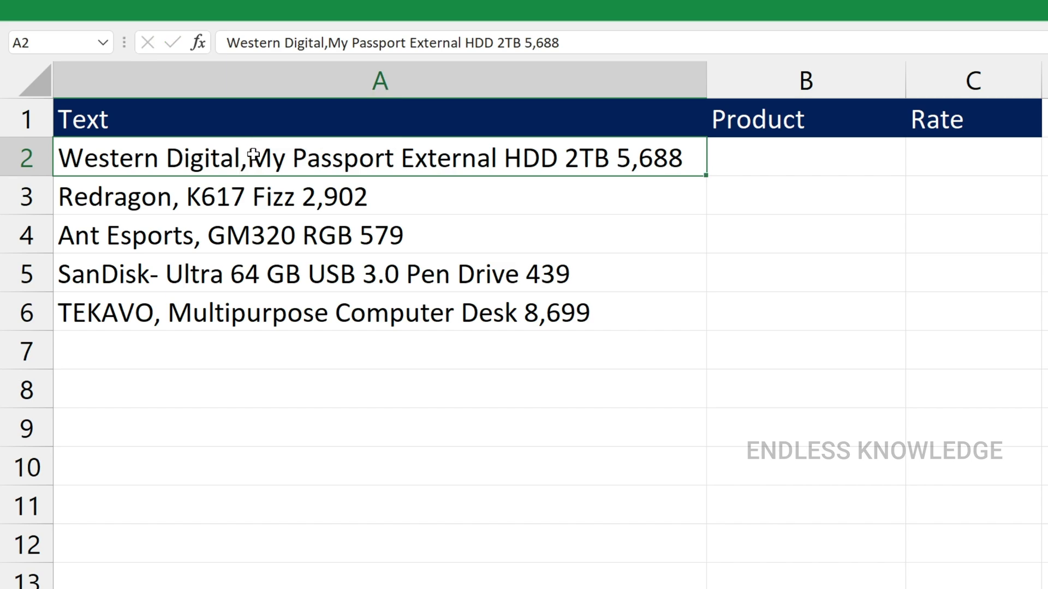
Start a TEXTAFTER formula in cell B2 and review its arguments from text through to the optional ones.
click(786, 159)
text(=tex)
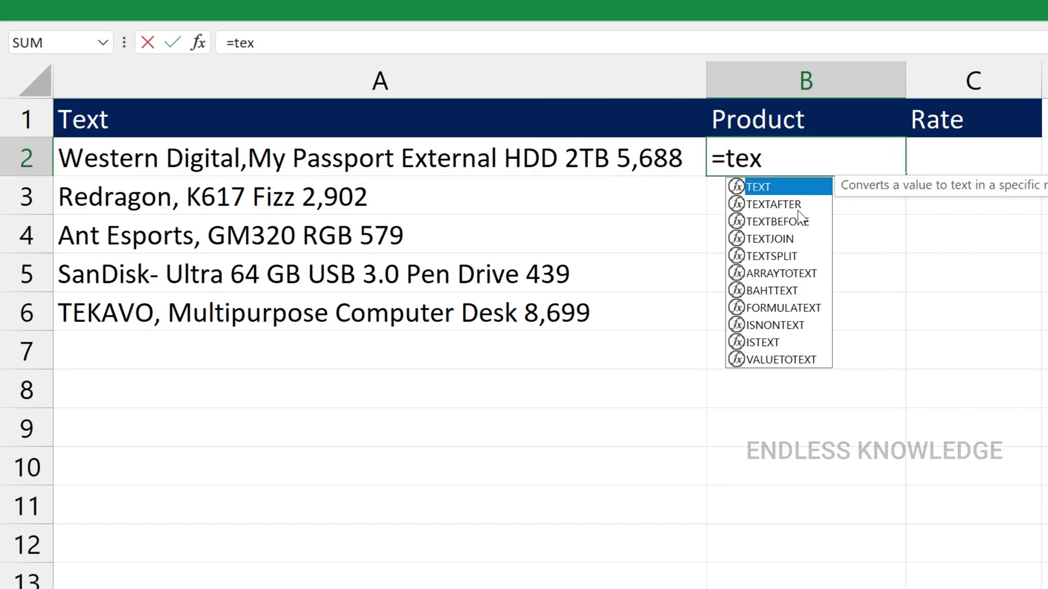
click(798, 207)
key(Tab)
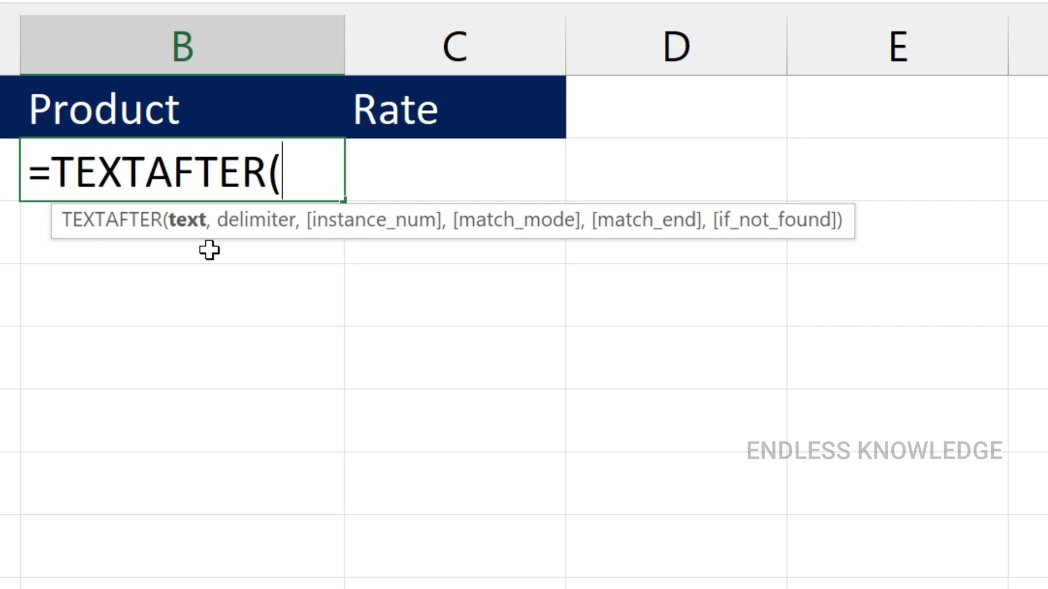
text(,,)
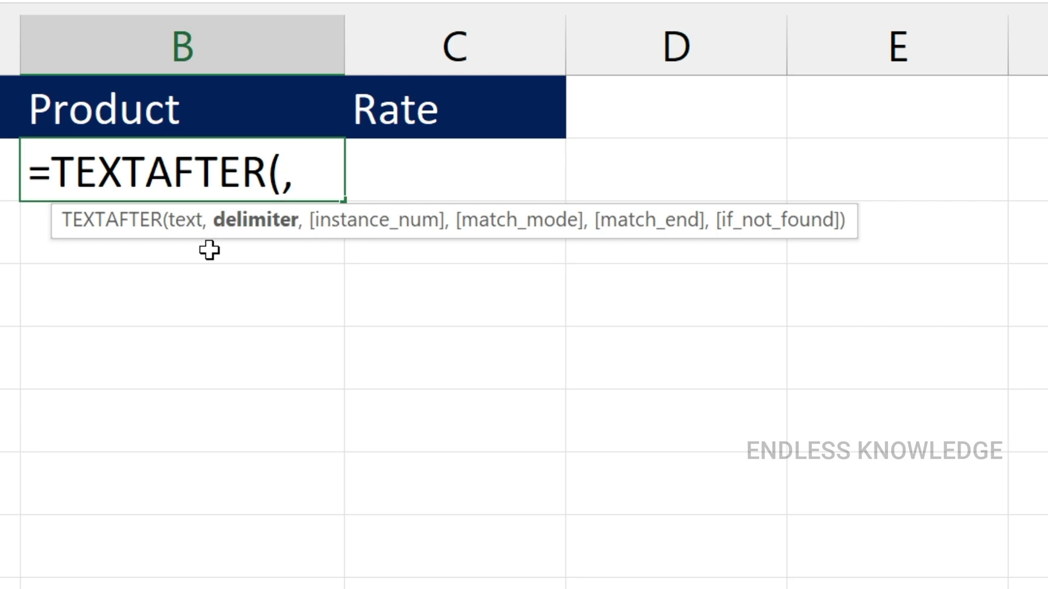
key(BackSpace)
key(BackSpace)
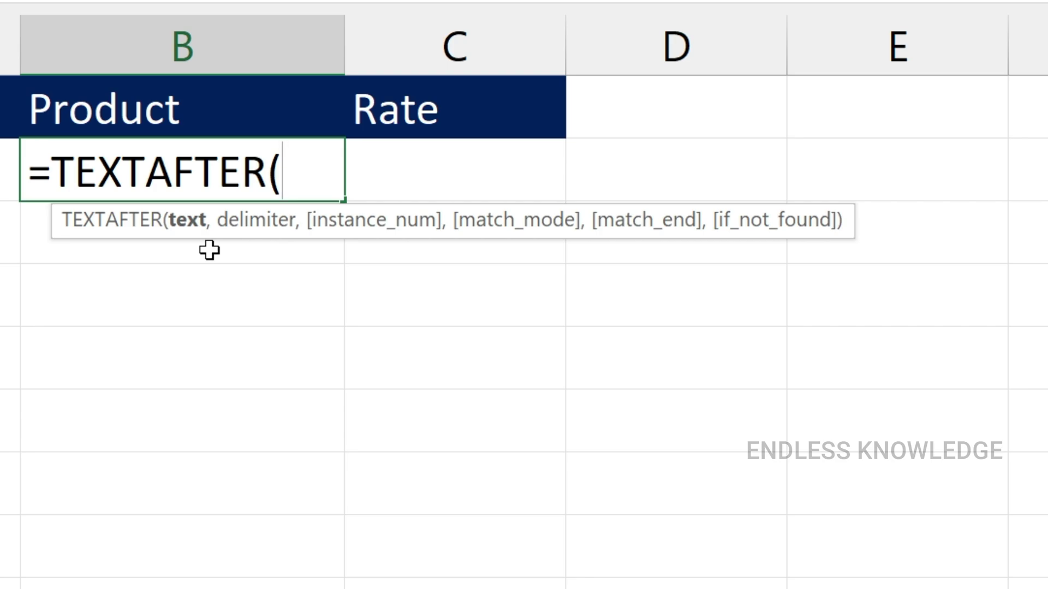
text(,)
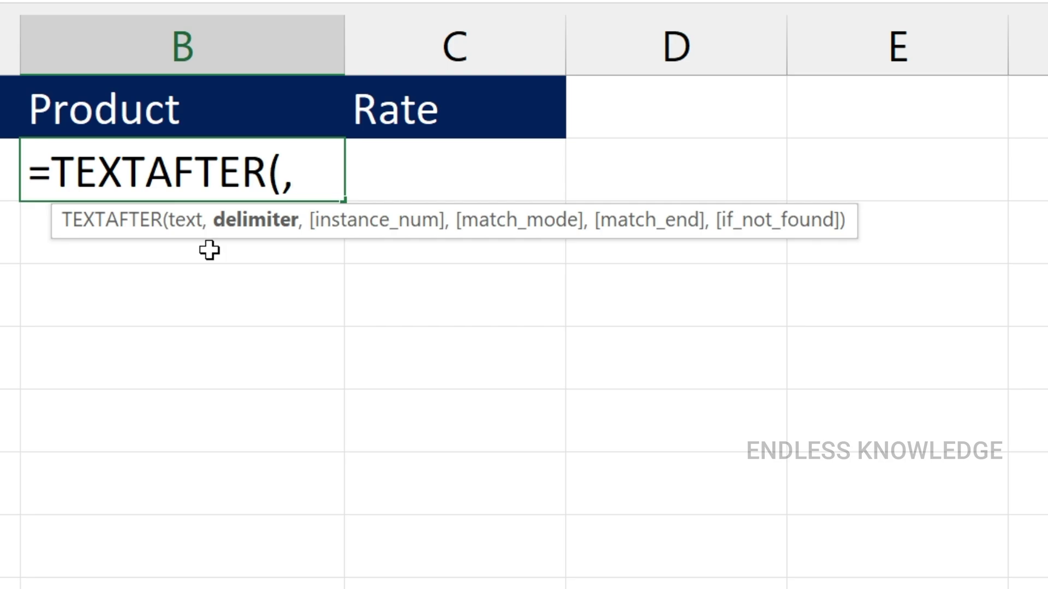
text(,,,,)
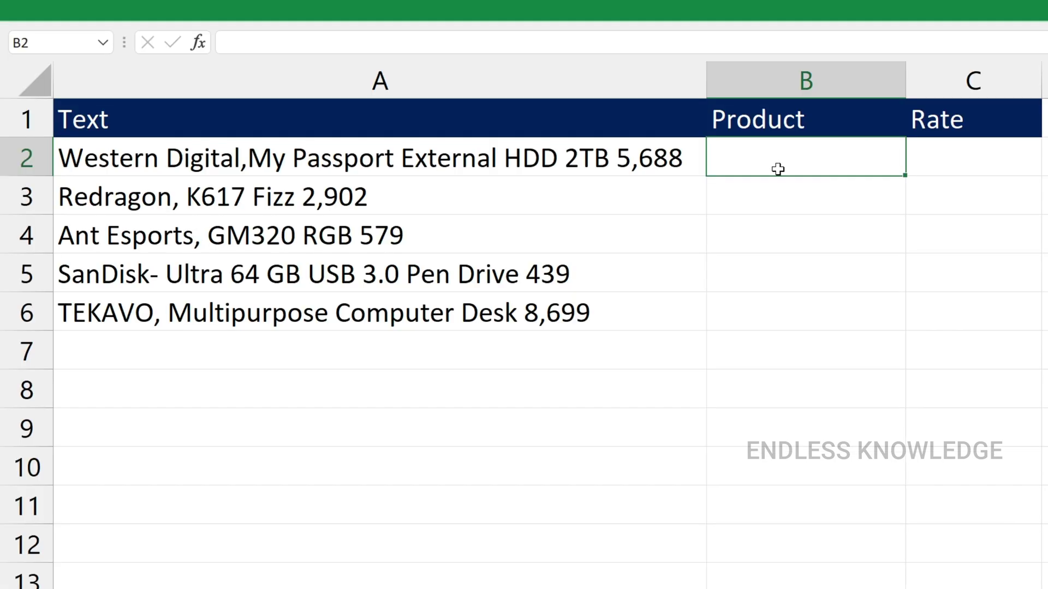
Examine the brand name and the price in cell A2, along with the comma and space that delimit them.
drag(349, 161, 338, 296)
click(147, 161)
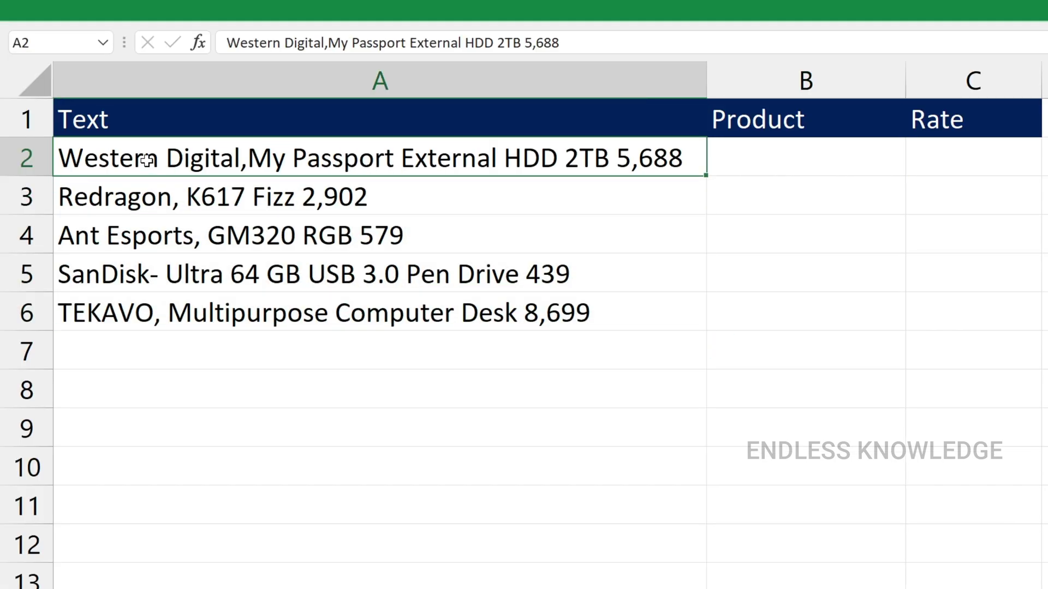
double_click(146, 160)
click(235, 160)
drag(218, 160, 58, 160)
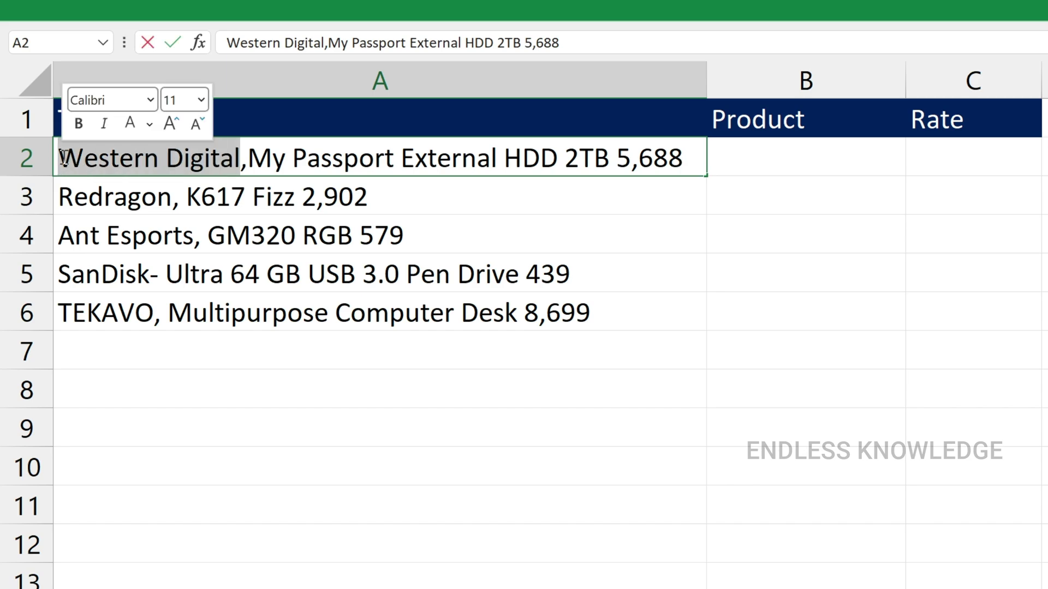
drag(616, 160, 698, 161)
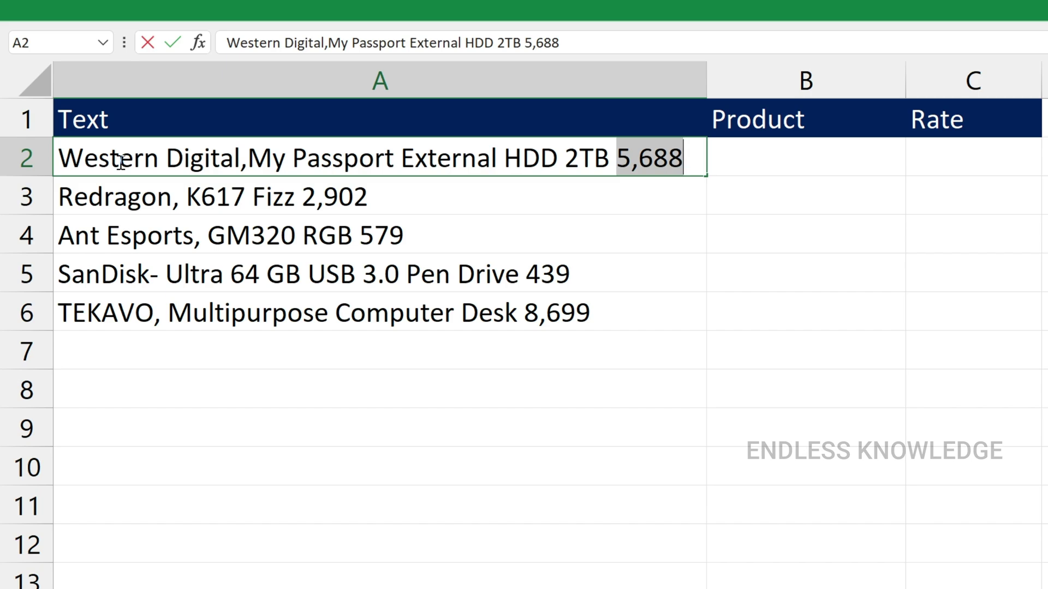
click(245, 160)
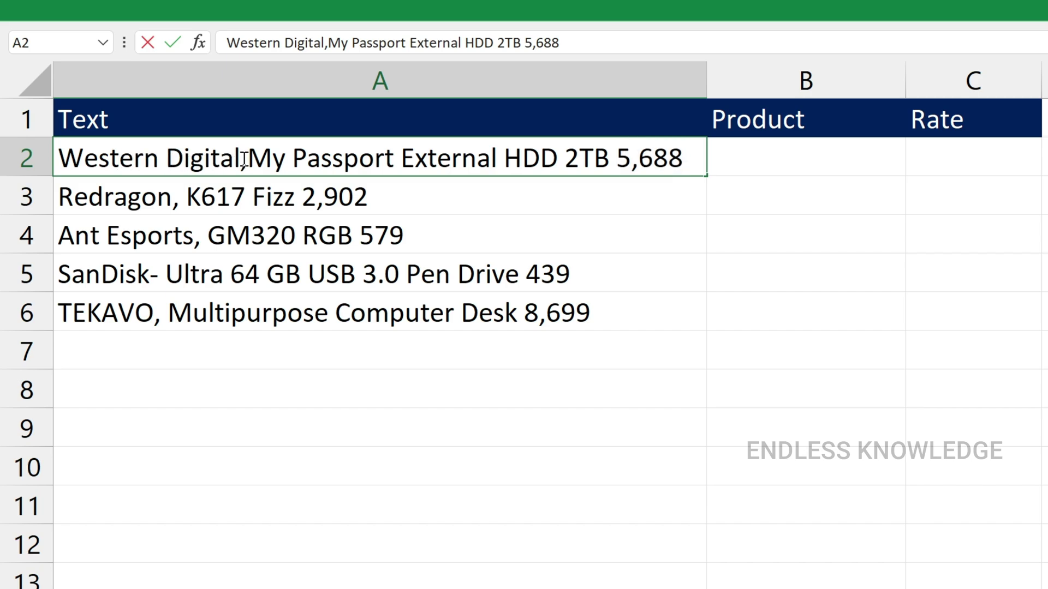
double_click(244, 159)
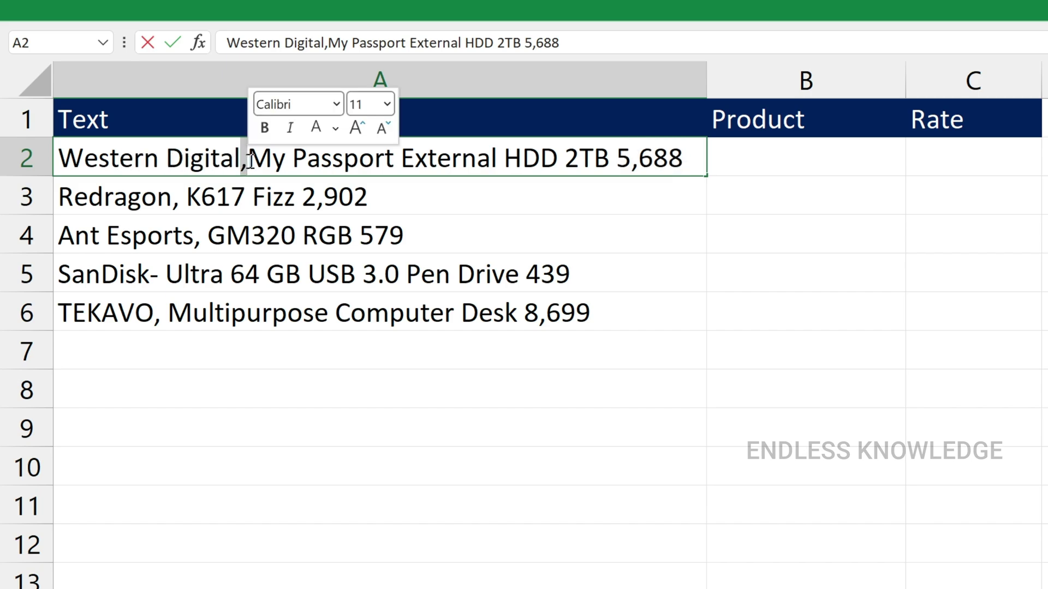
drag(689, 159, 617, 158)
click(607, 159)
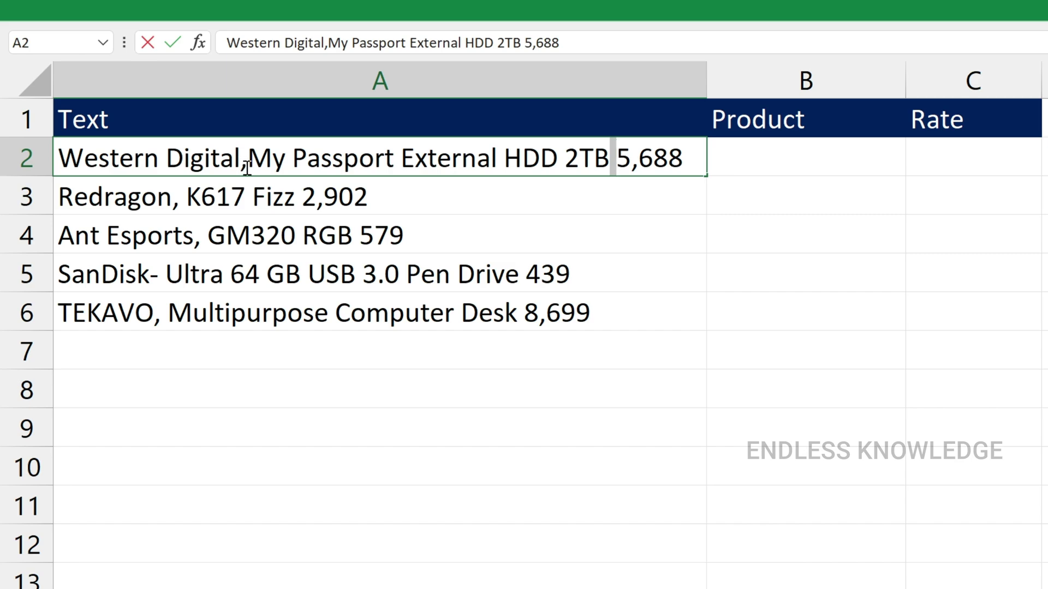
click(245, 166)
drag(240, 161, 58, 160)
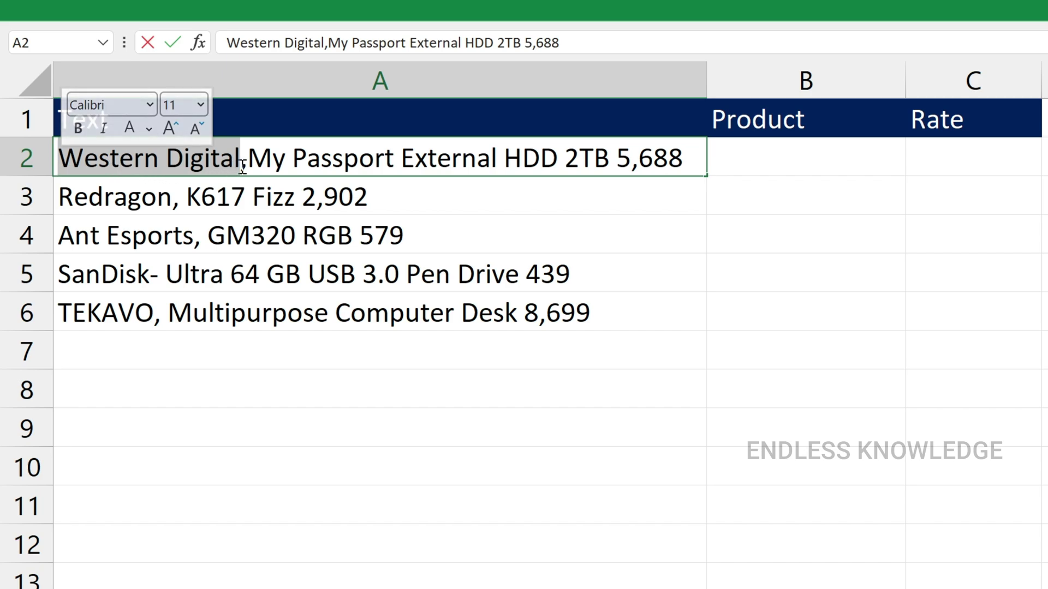
Enter =TEXTBEFORE(A2,",") in cell B2 to extract the brand name, and fill the formula down to B6.
click(732, 165)
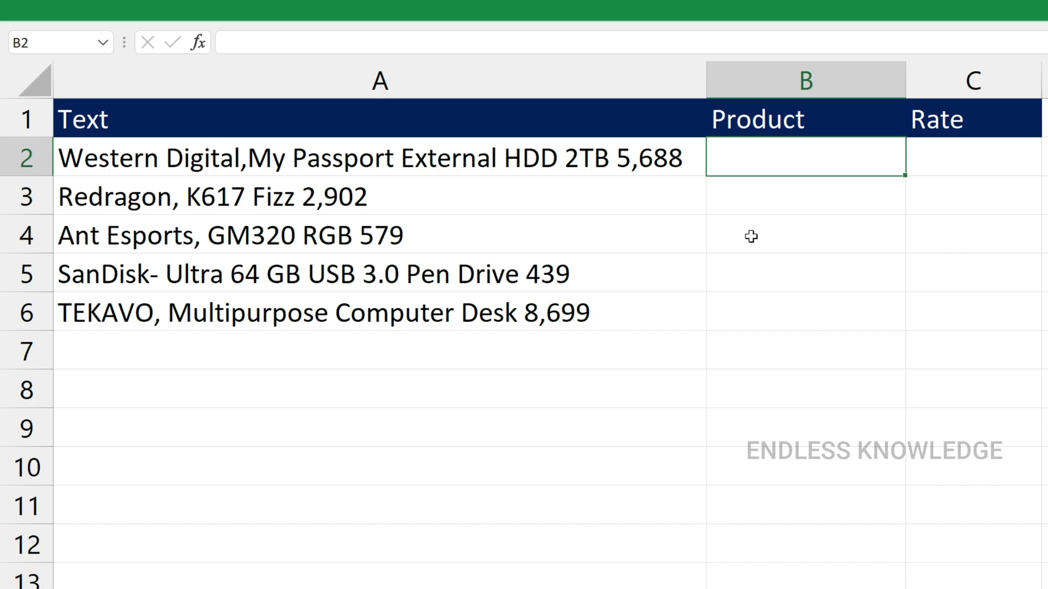
text(=tex)
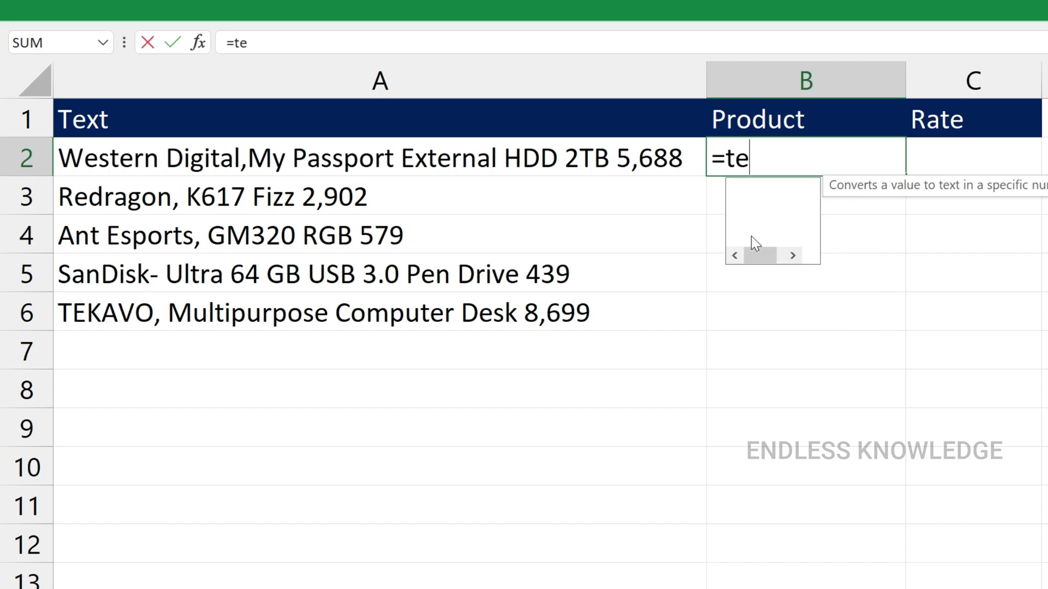
key(Down)
key(Down)
key(Tab)
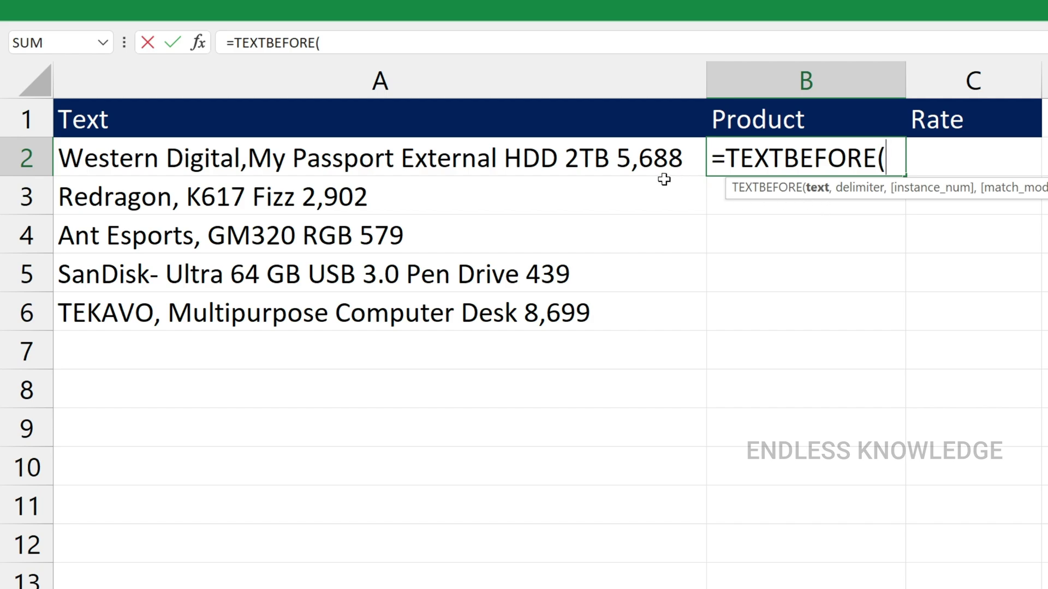
click(603, 151)
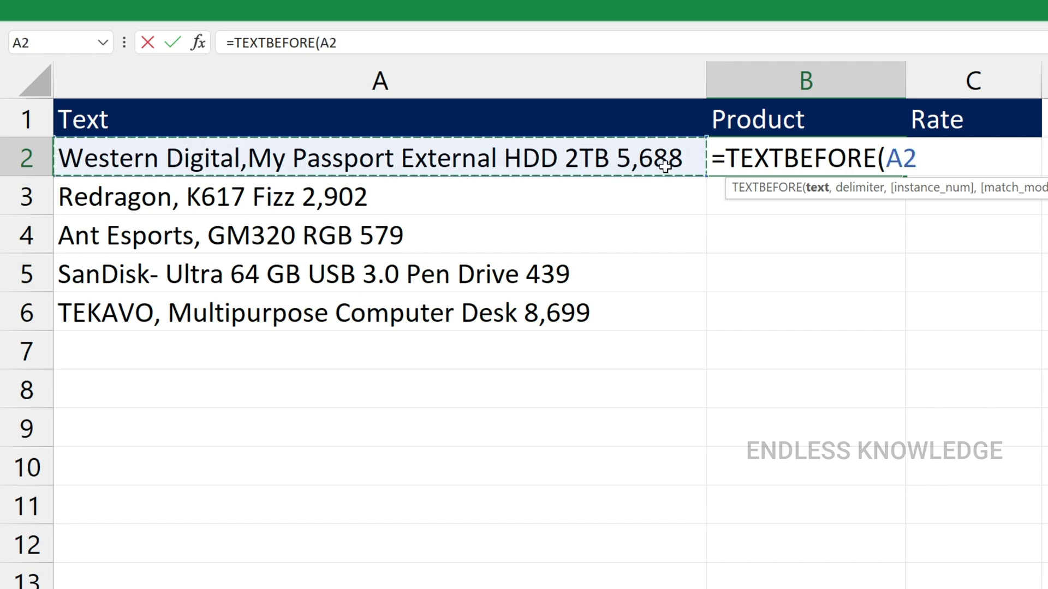
text(,)
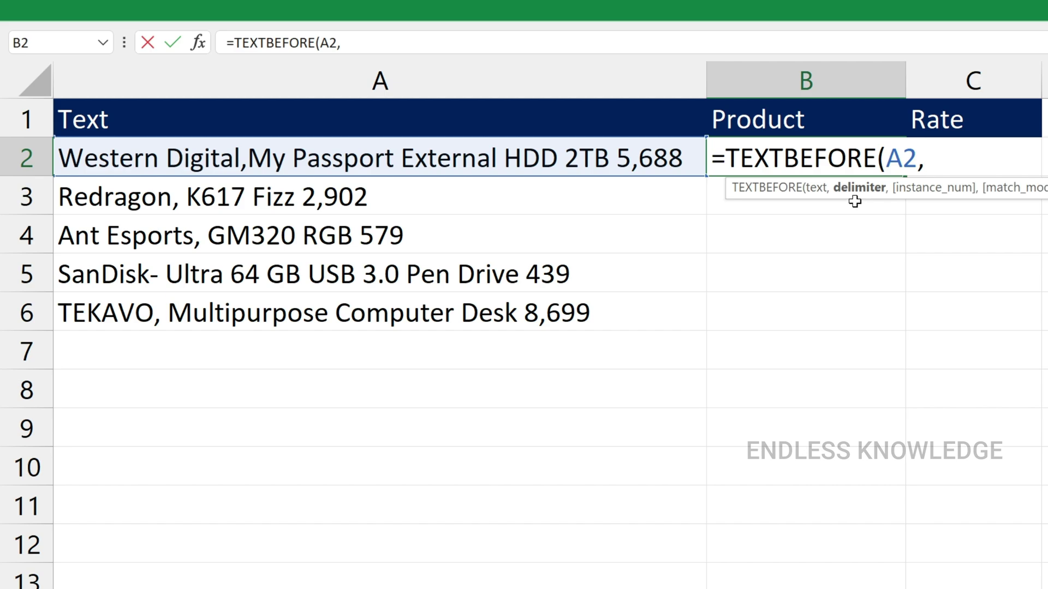
text(","))
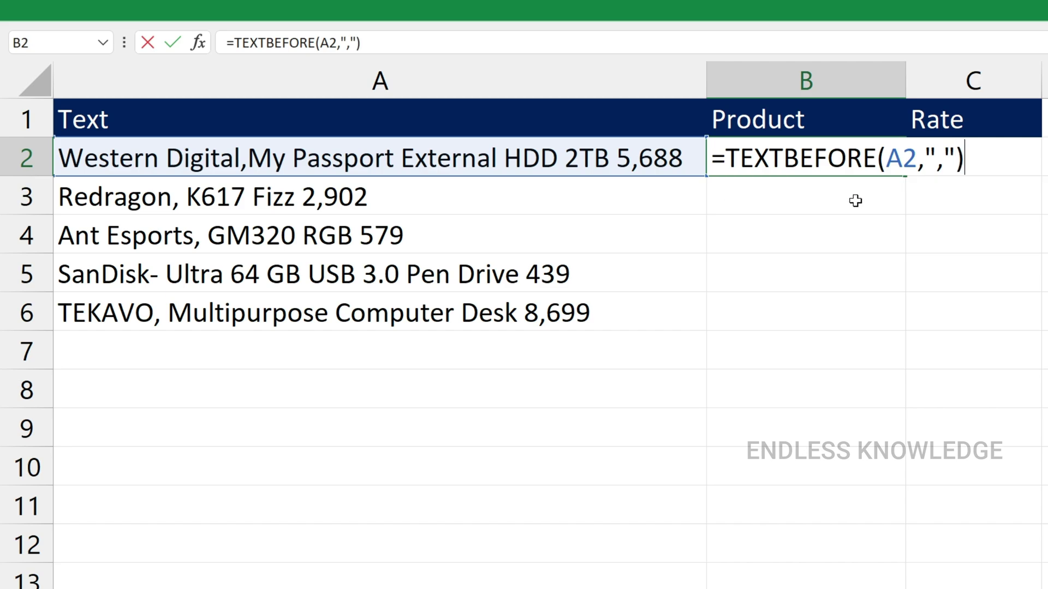
key(Return)
click(855, 168)
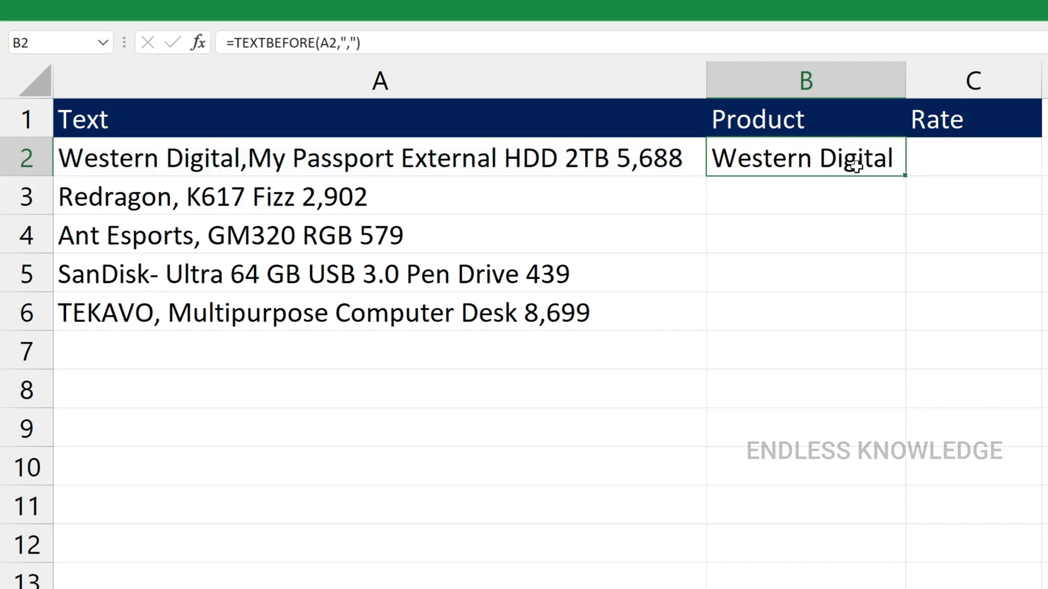
double_click(906, 176)
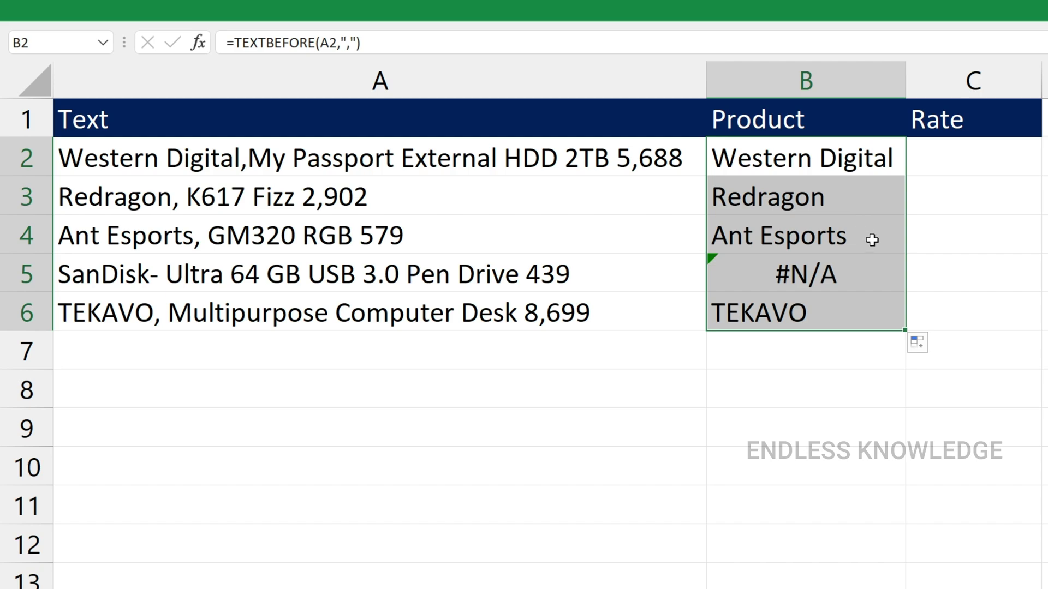
Examine the formula in cell B5 and the delimiter following the brand name in cell A5.
click(854, 274)
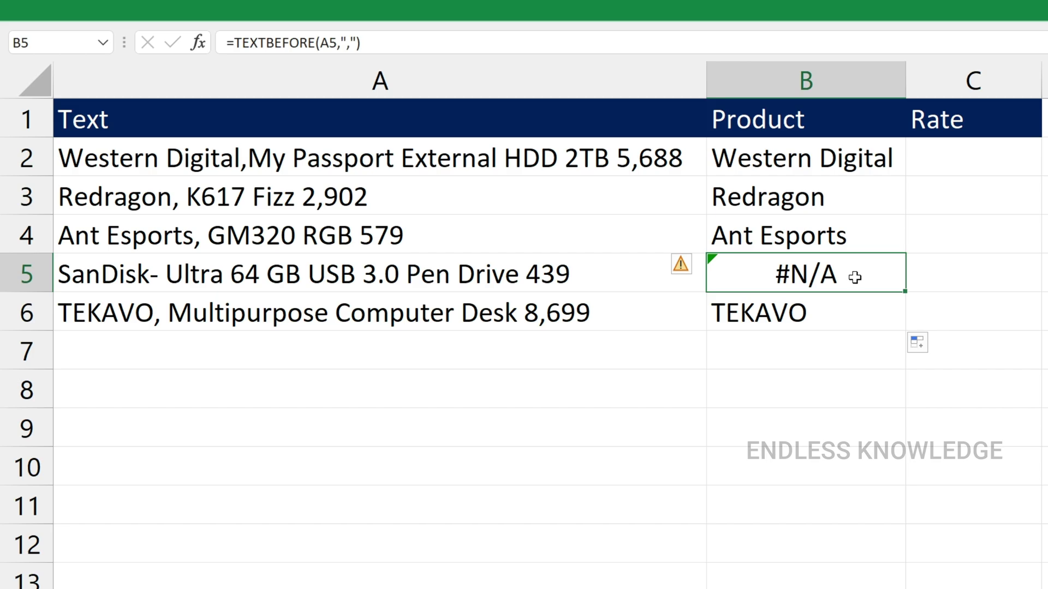
click(180, 277)
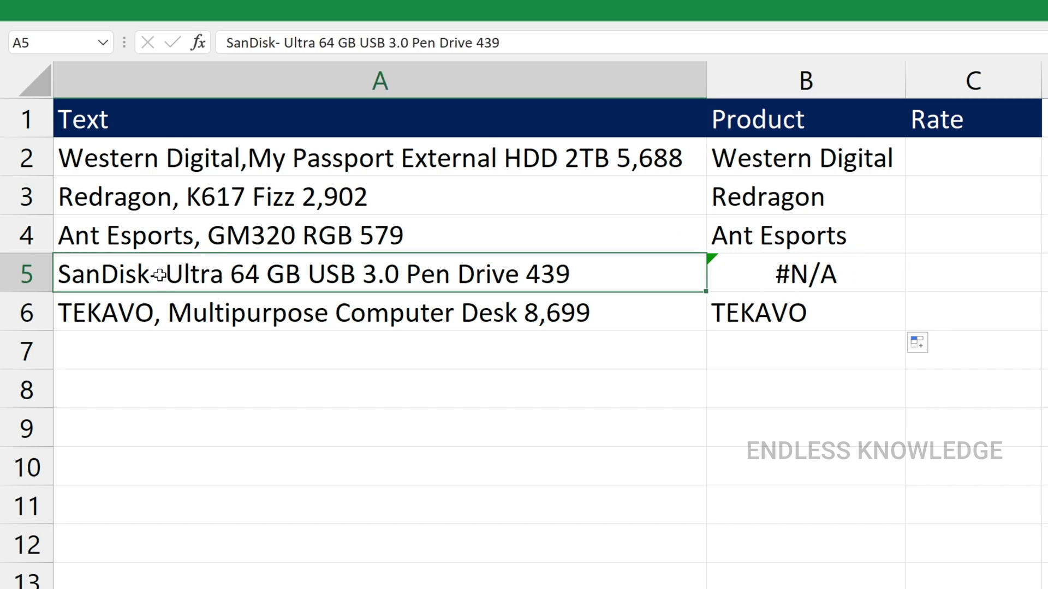
double_click(160, 275)
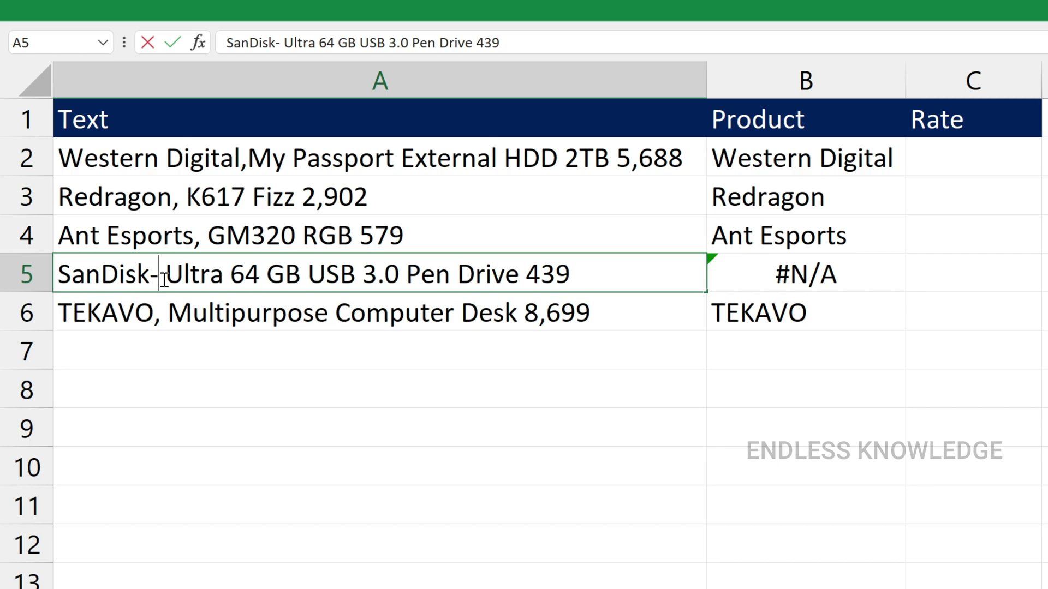
drag(164, 279, 149, 279)
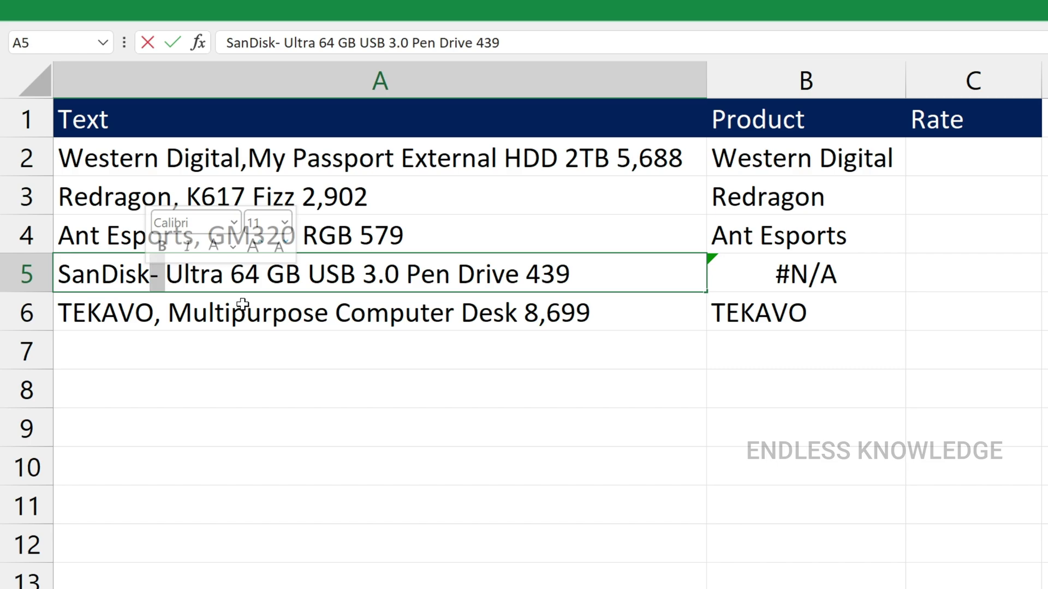
key(Escape)
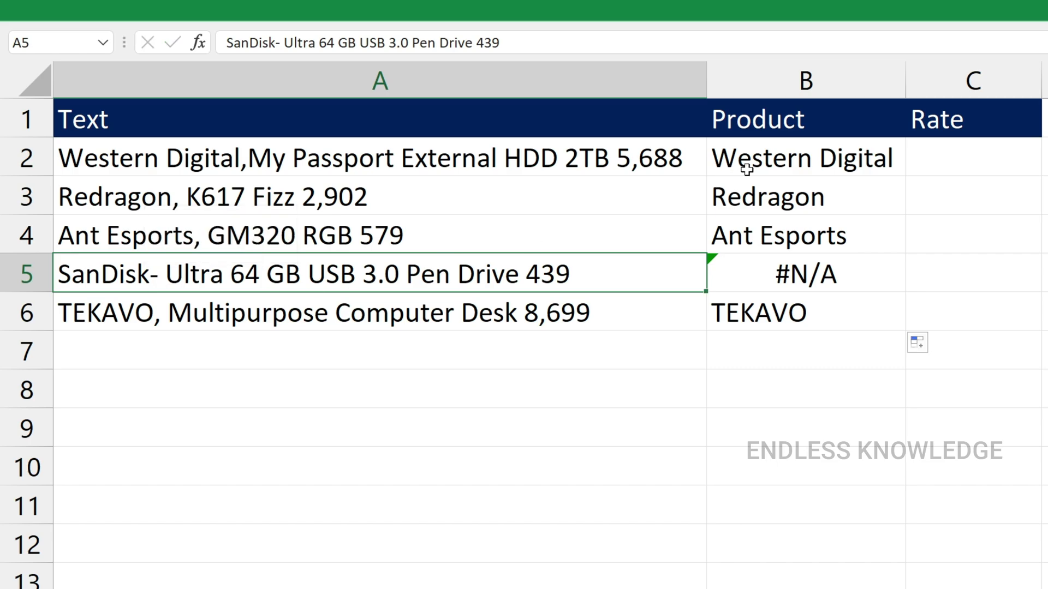
Replace the delimiter argument of the TEXTBEFORE formula in cell B2 with the array {",","-"}.
double_click(777, 159)
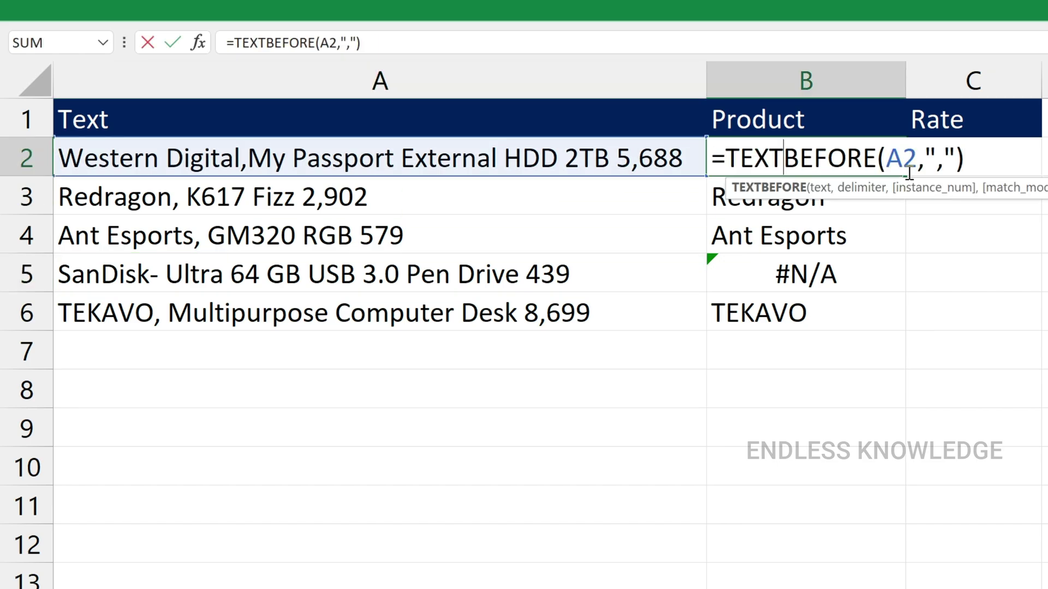
drag(957, 156, 928, 155)
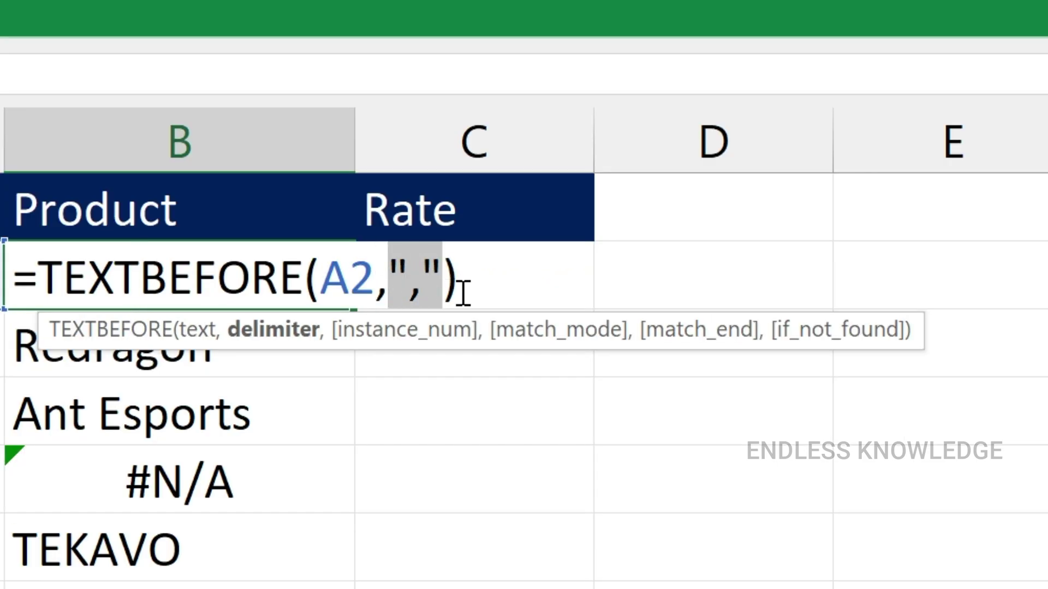
drag(464, 290, 449, 292)
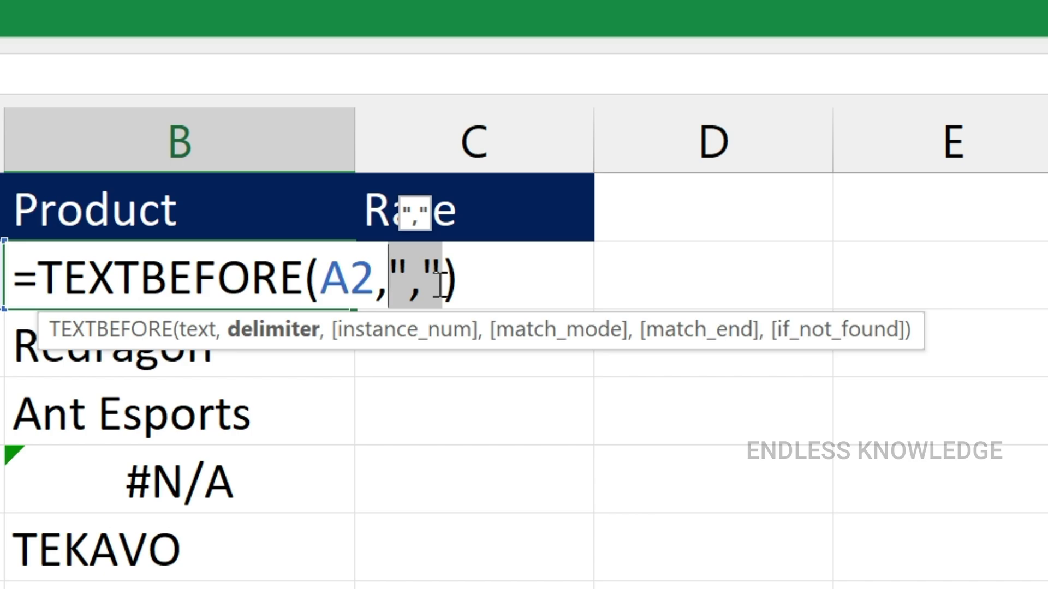
key(Delete)
text({)
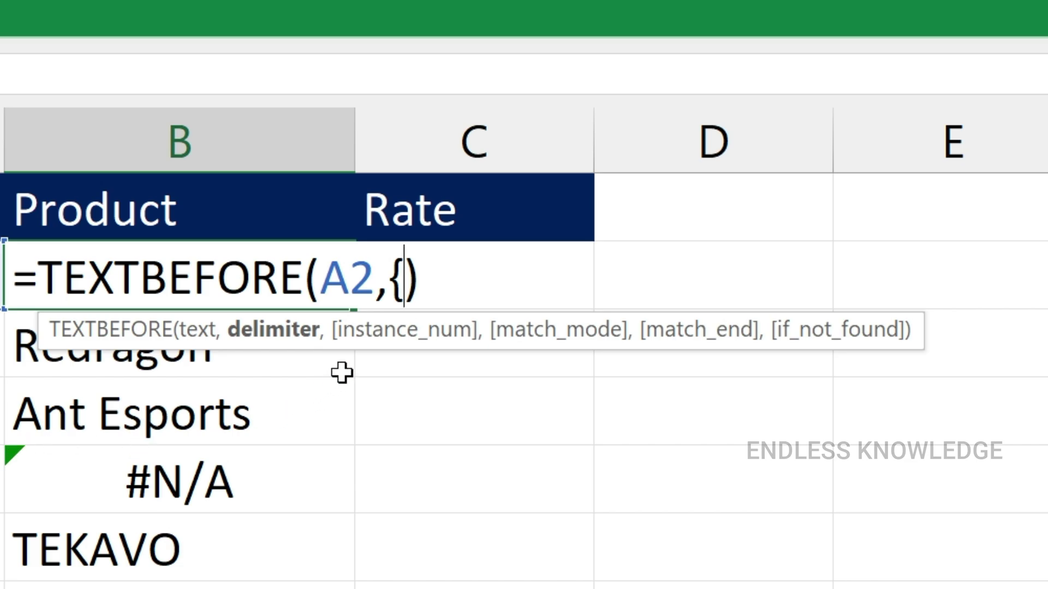
text(")
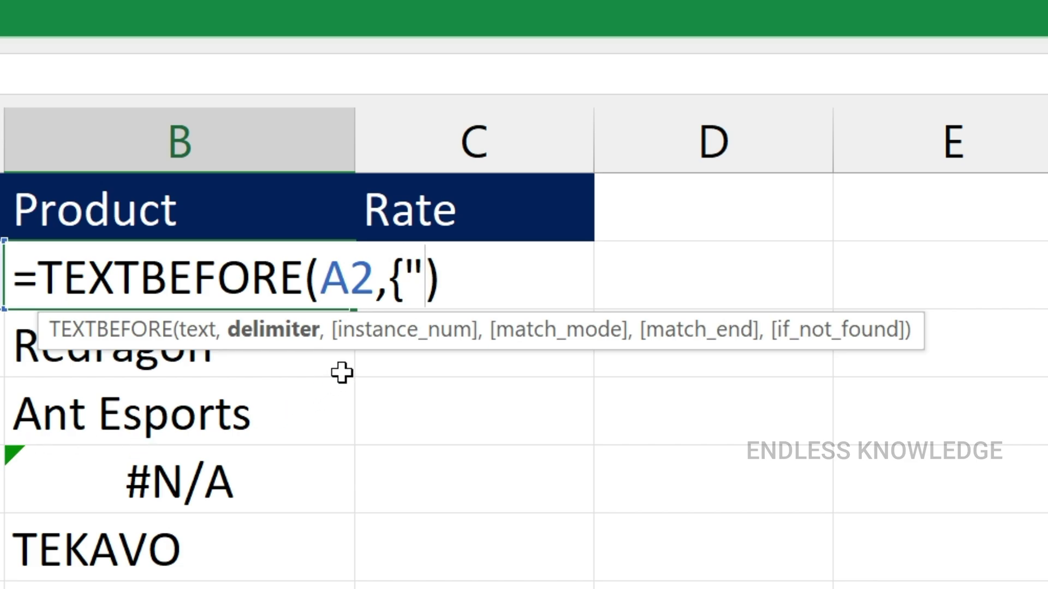
text(,")
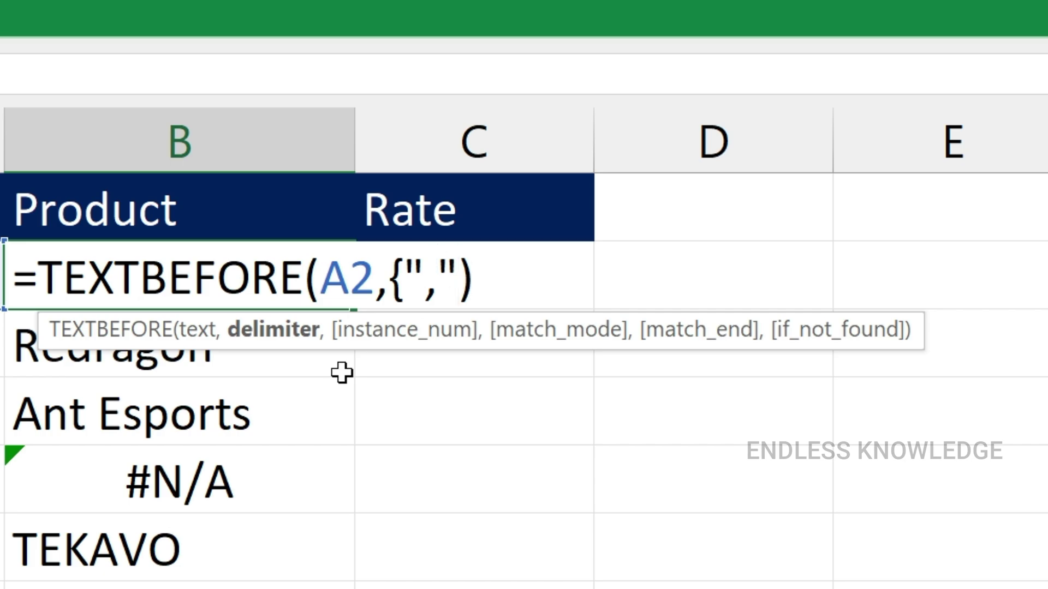
text(,)
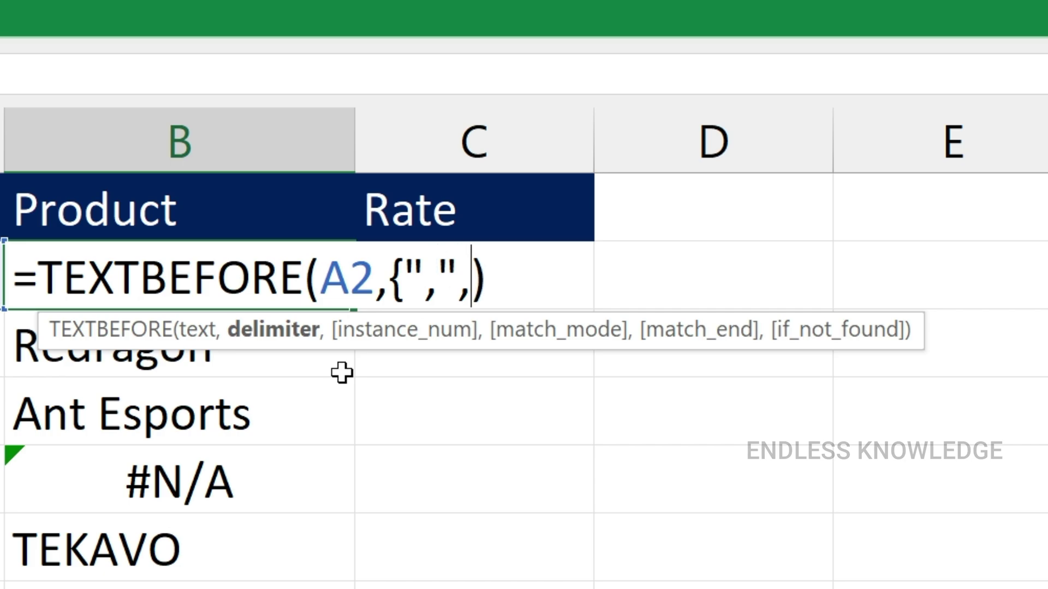
text(")
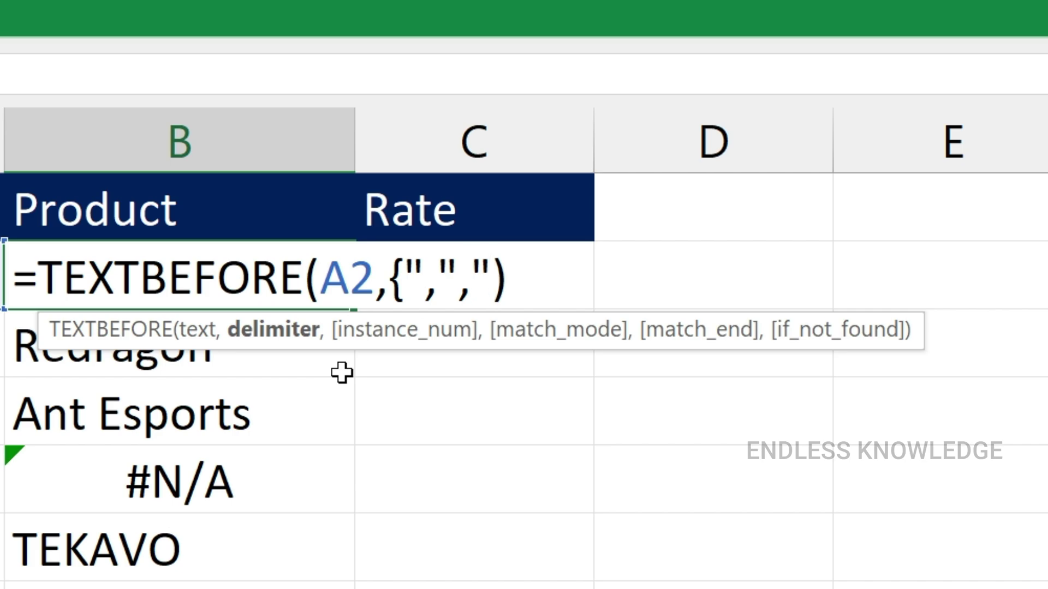
text(-)
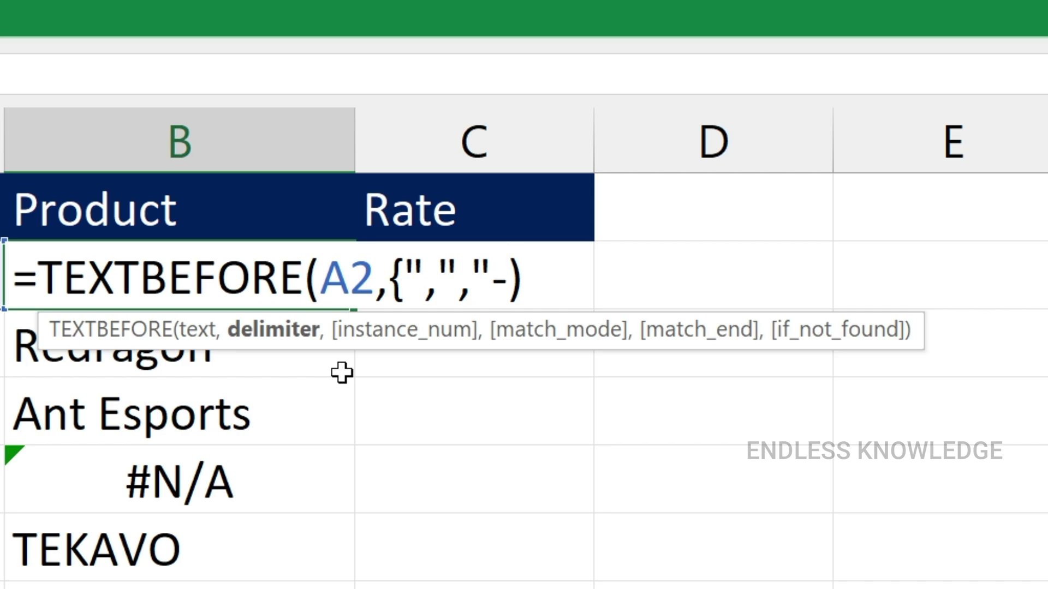
key(BackSpace)
text(-)
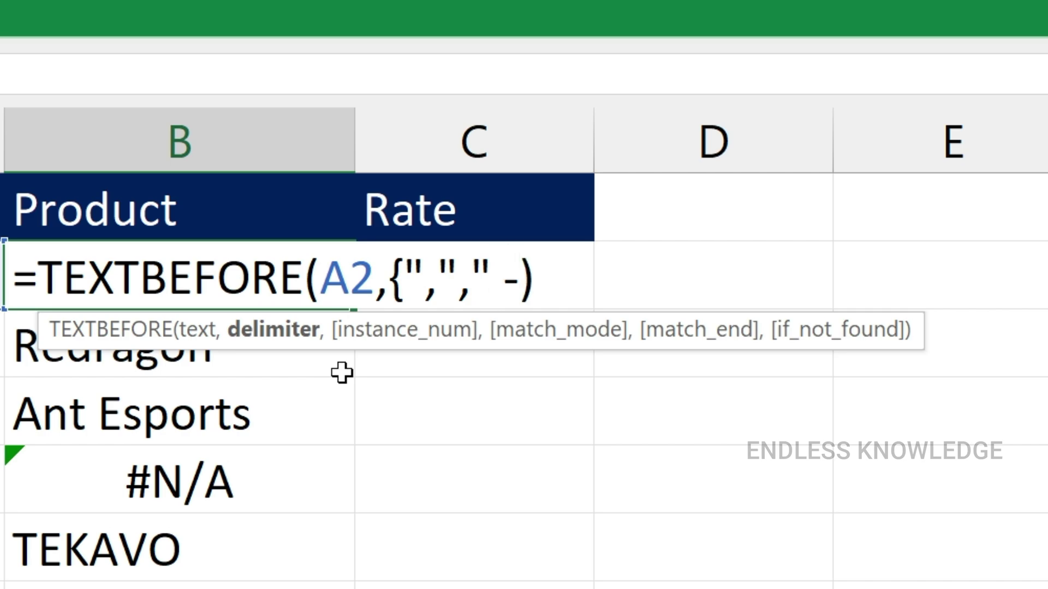
key(BackSpace)
key(BackSpace)
text(-)
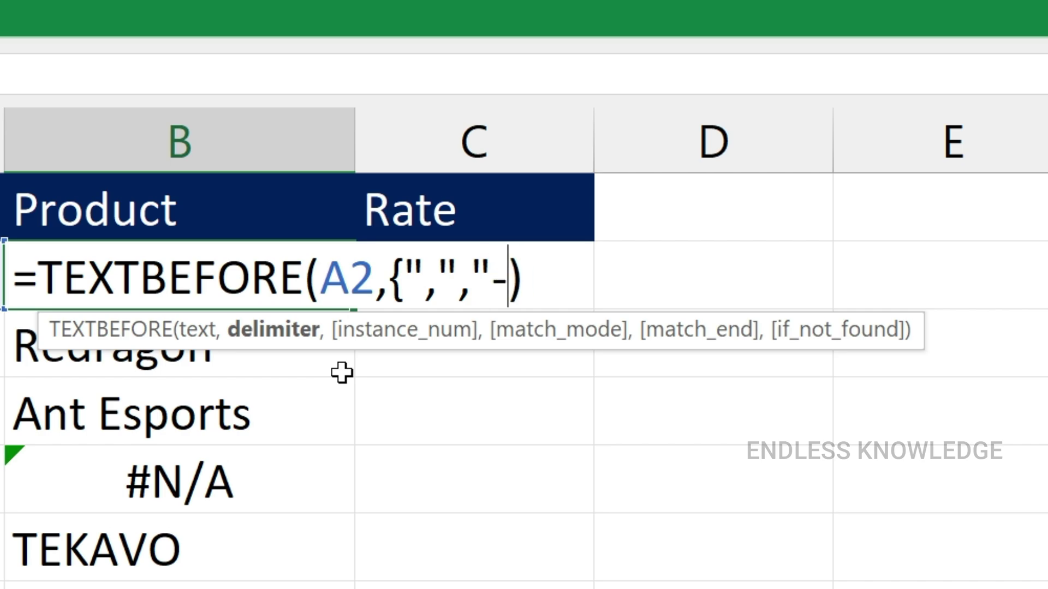
text(")
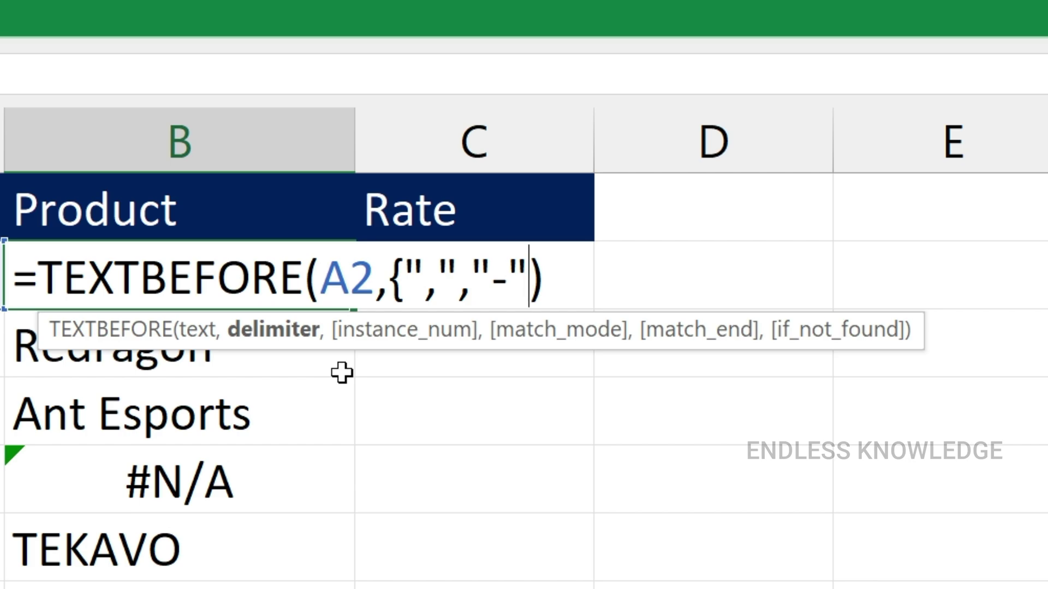
text(})
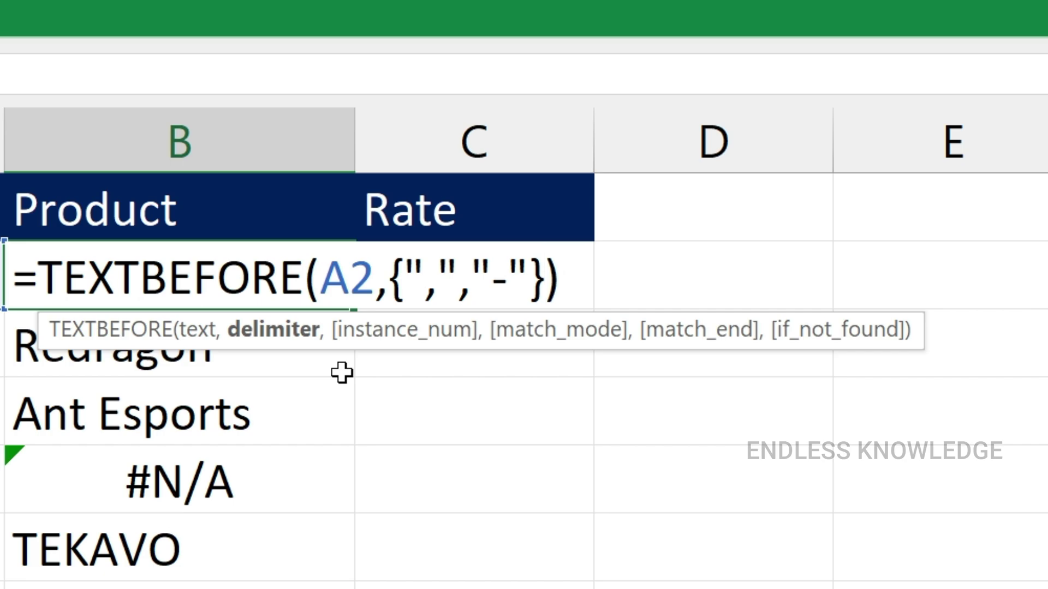
key(Return)
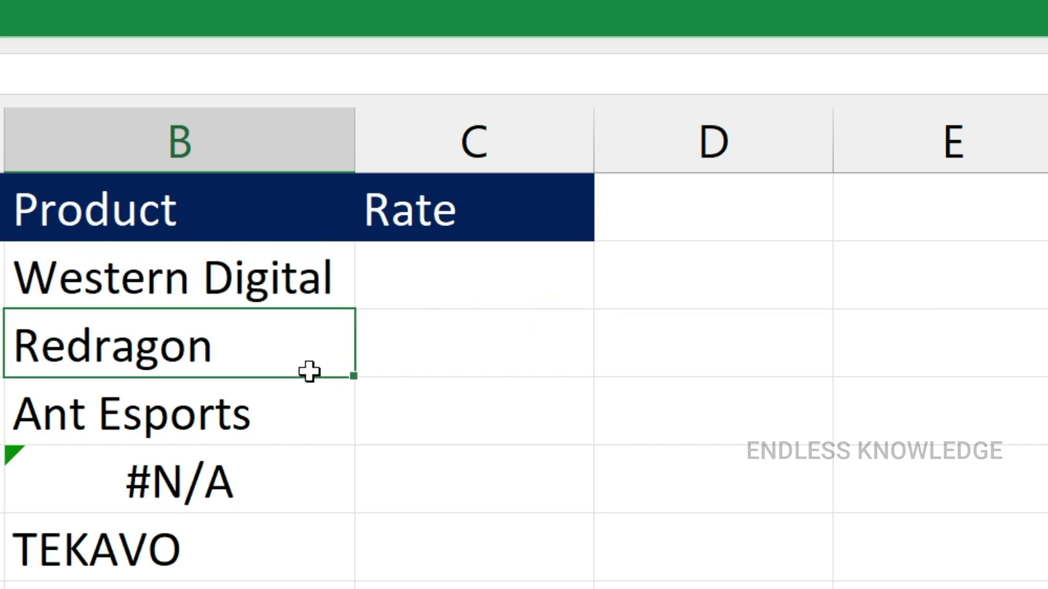
Fill the updated TEXTBEFORE formula from cell B2 down to B6 and check the brand in B5.
click(337, 290)
double_click(357, 306)
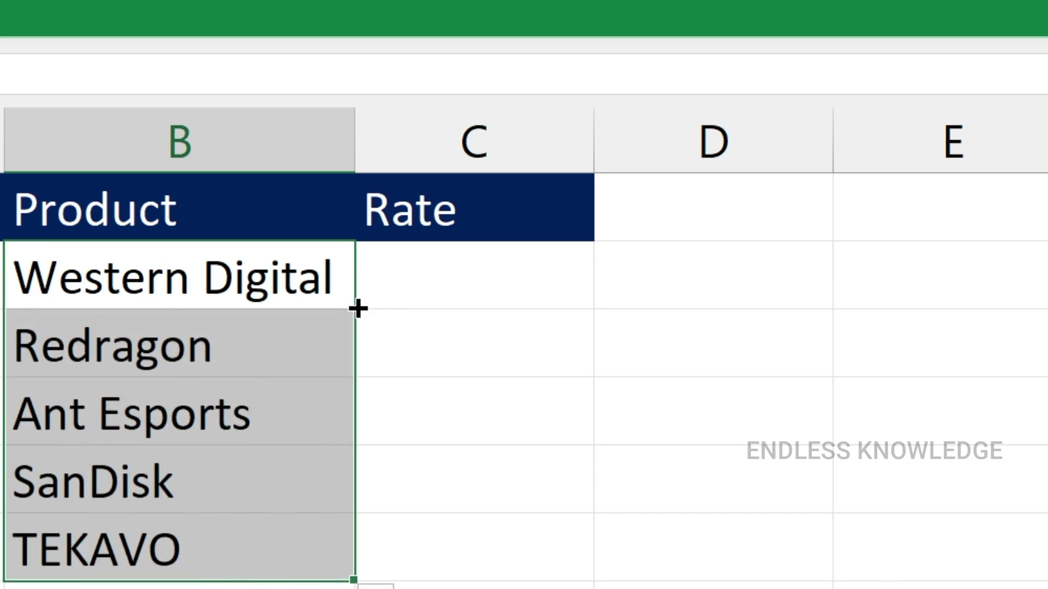
click(199, 491)
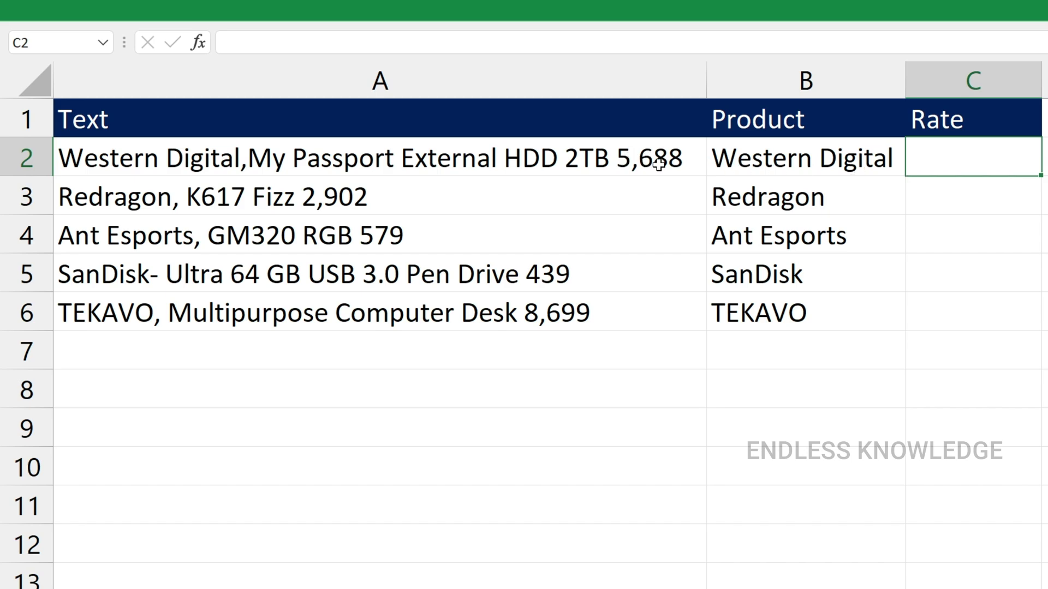
Examine the rates at the end of the text in cells A2 to A4 and the spaces preceding them.
click(617, 164)
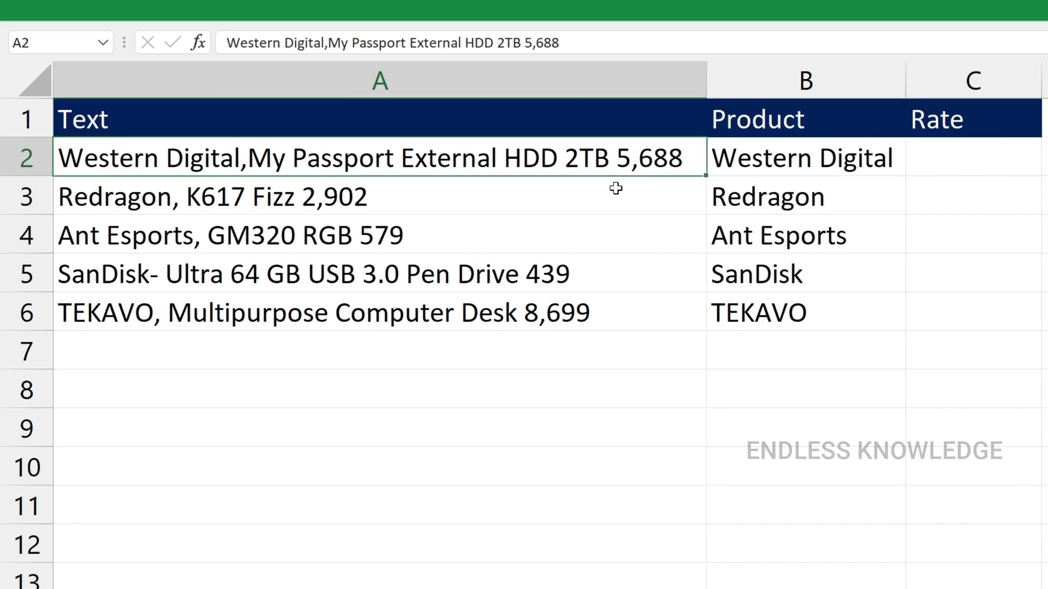
click(615, 188)
click(603, 224)
click(610, 170)
click(371, 205)
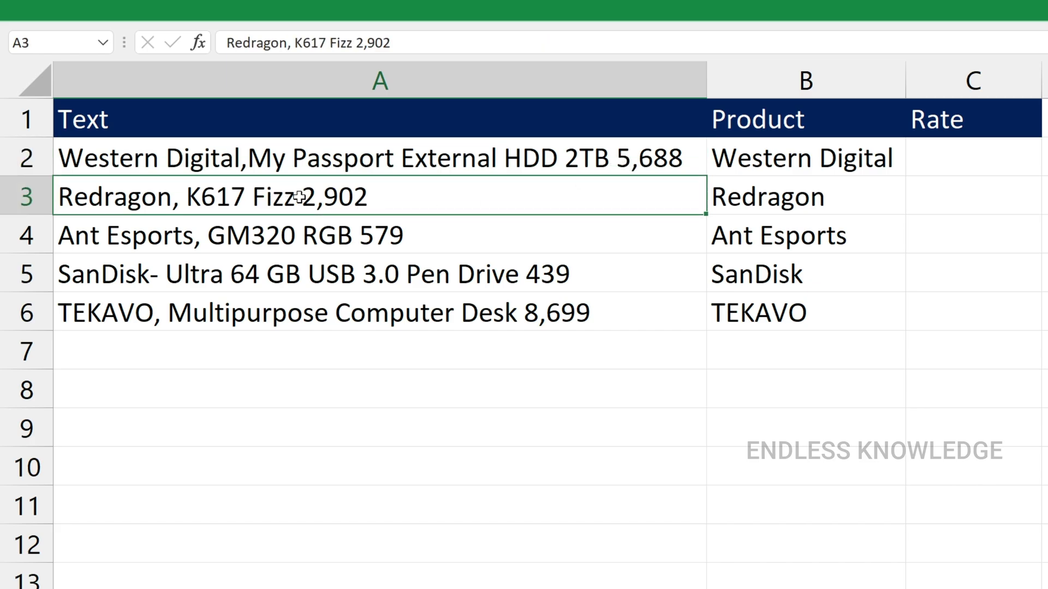
click(373, 241)
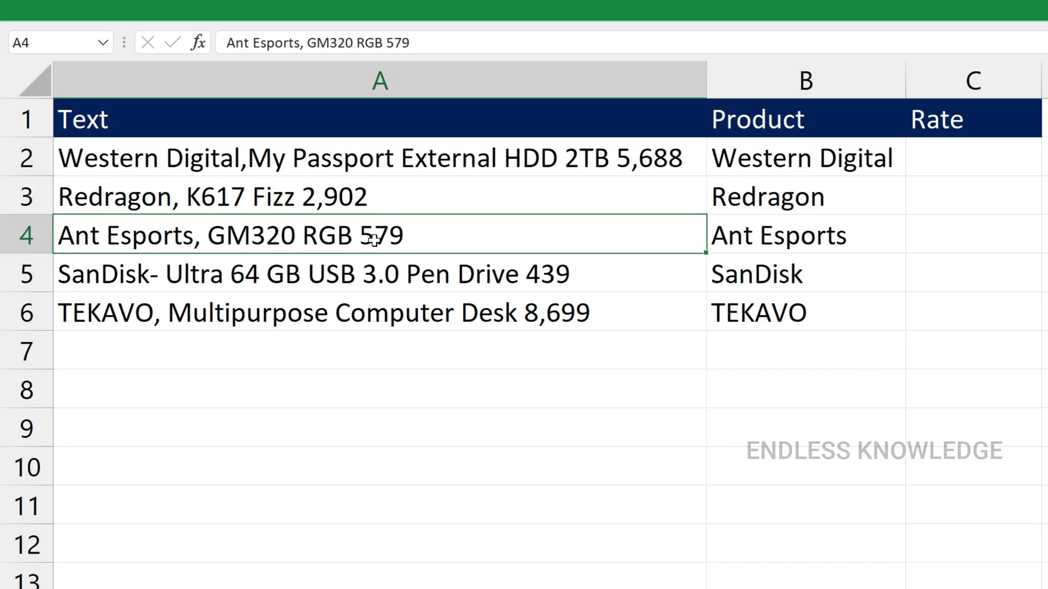
Enter the formula =TEXTAFTER(A2," ",1) in cell C2 to extract the text after the first space.
click(990, 145)
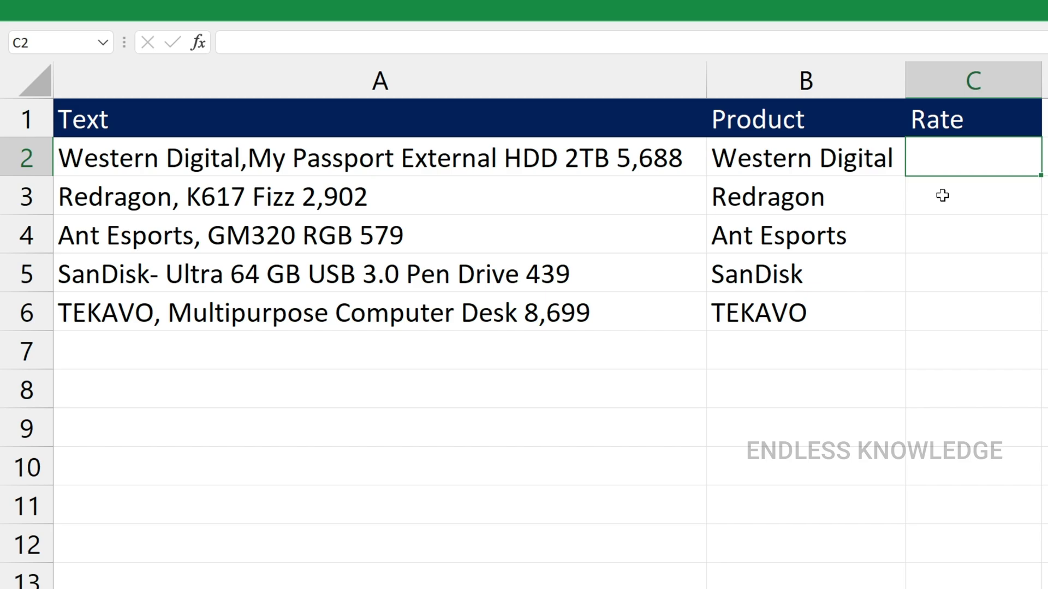
text(=text)
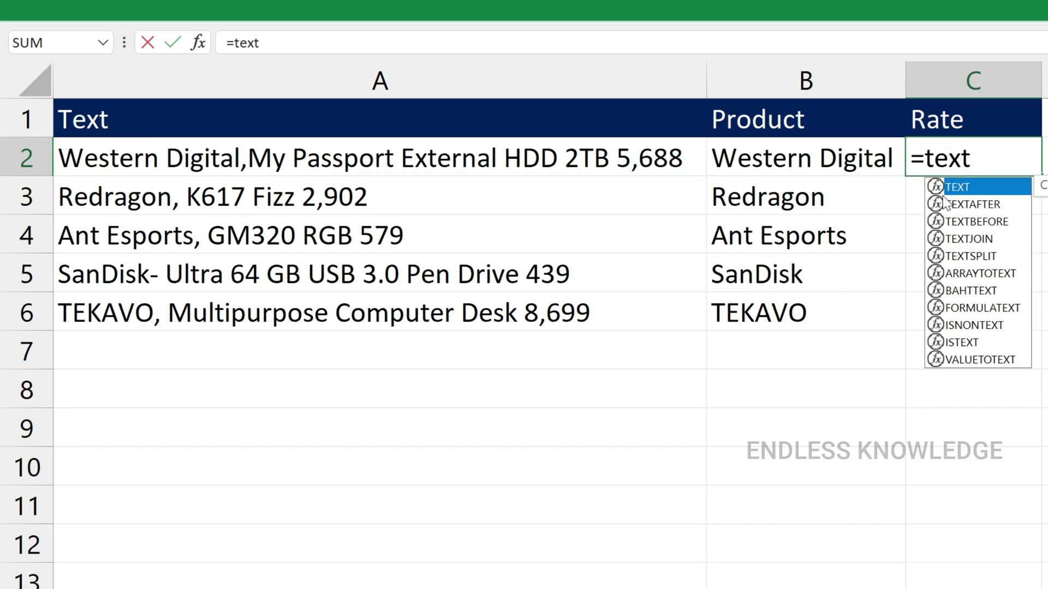
double_click(943, 203)
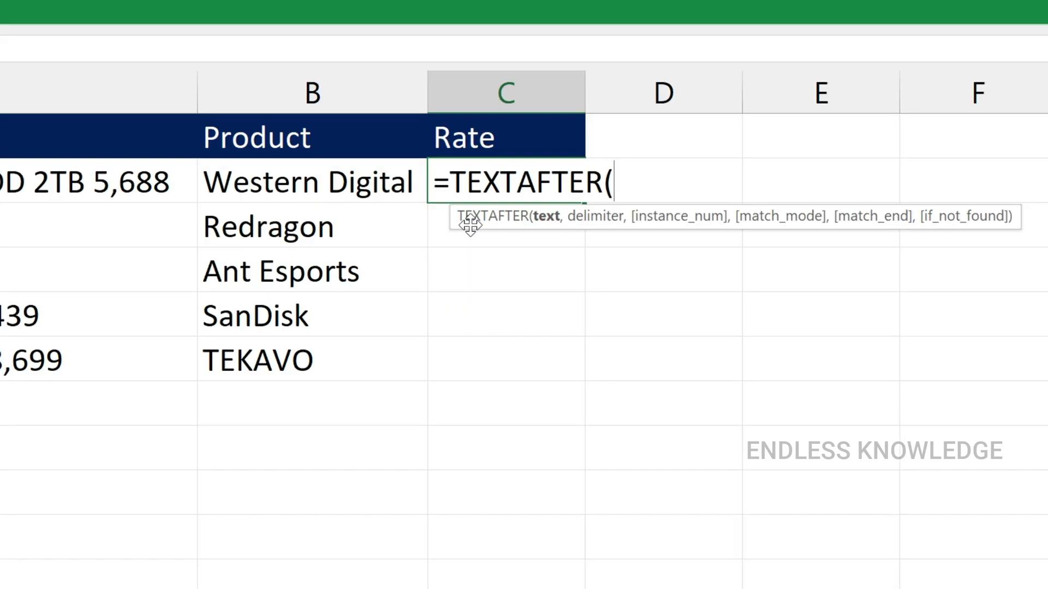
click(127, 188)
text(,)
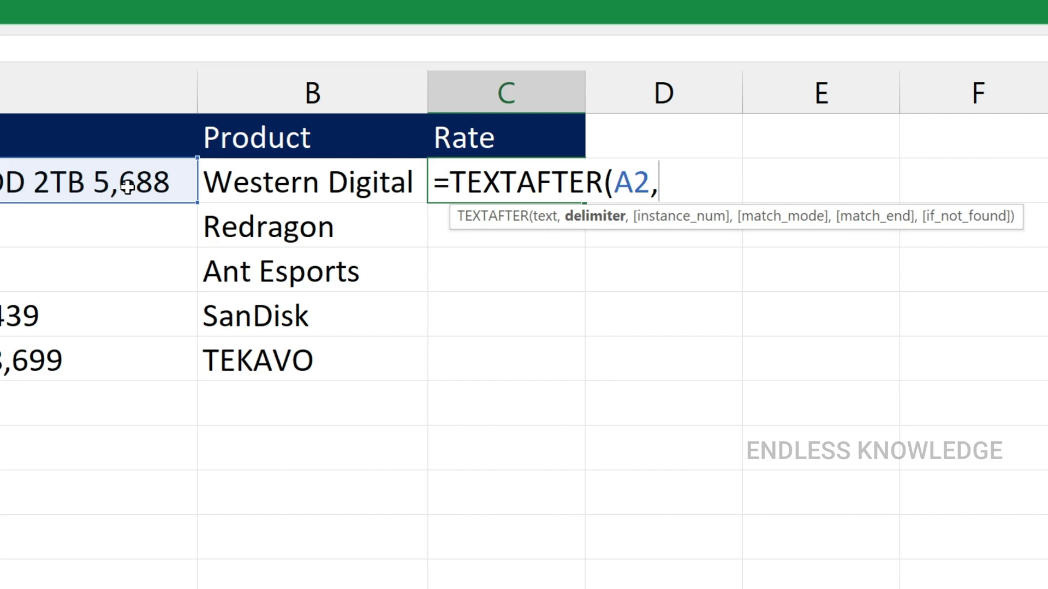
text(" ",)
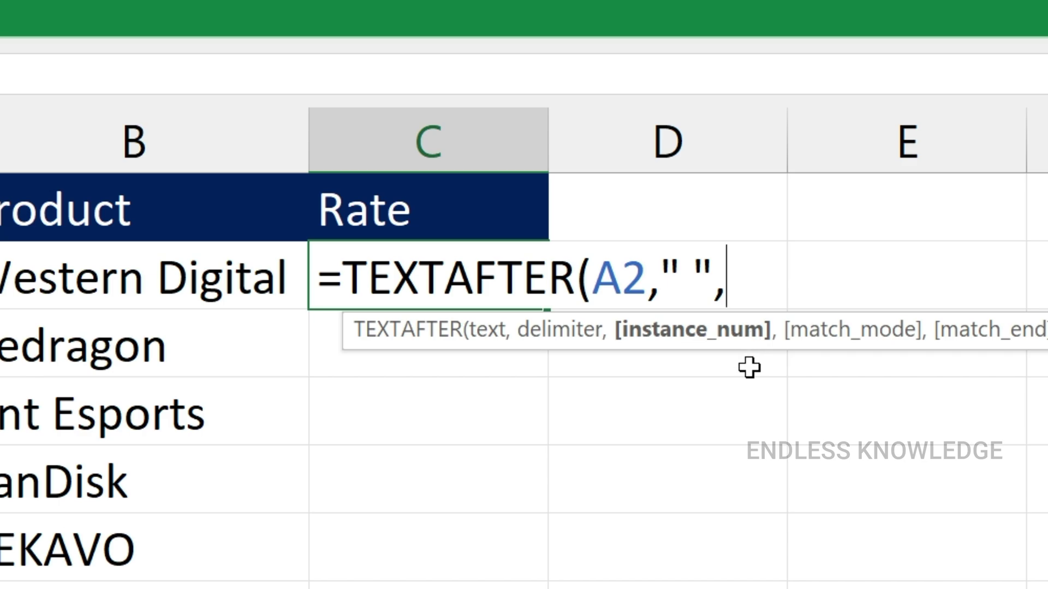
text(1)
text())
key(Return)
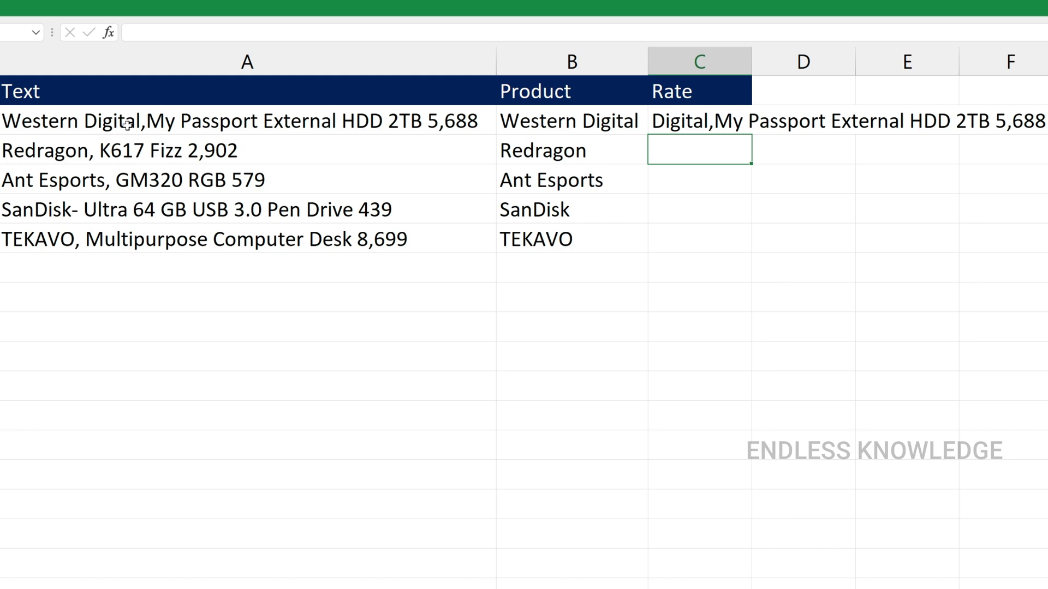
Change the instance number of the TEXTAFTER formula in cell C2 to 2.
double_click(706, 123)
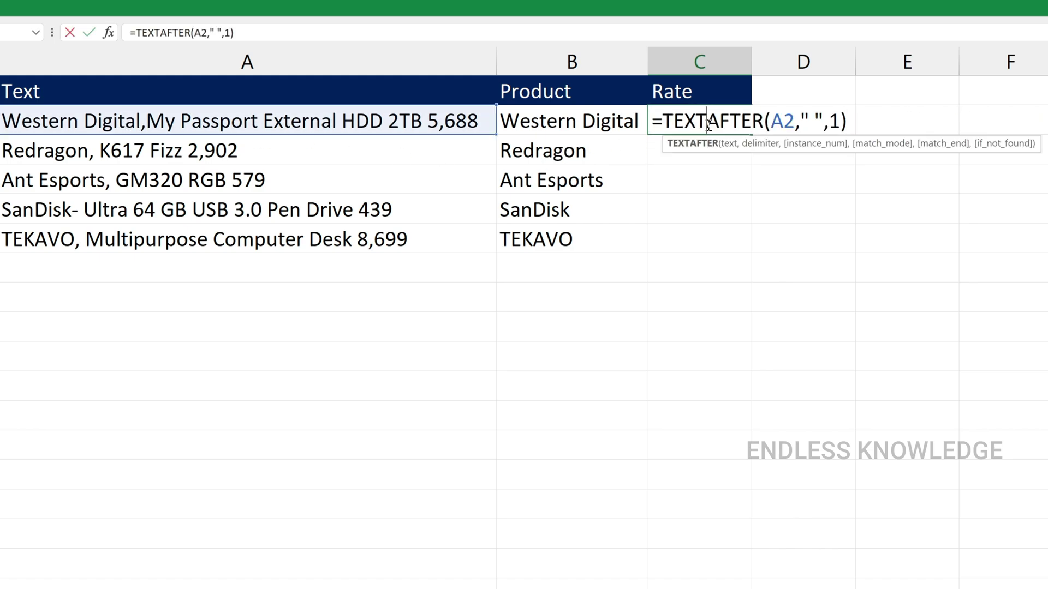
double_click(834, 120)
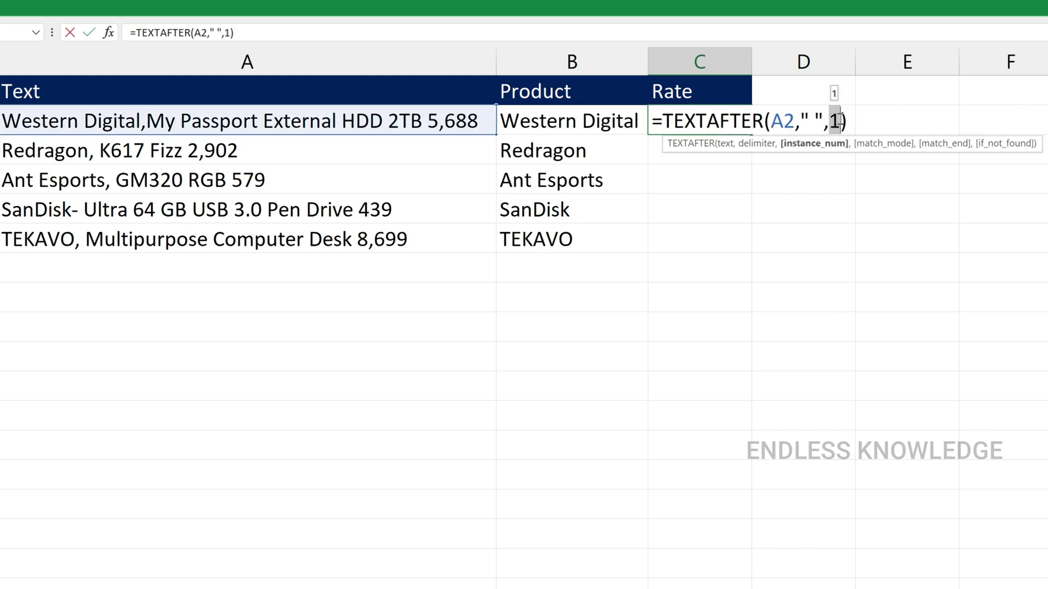
text(2)
key(Return)
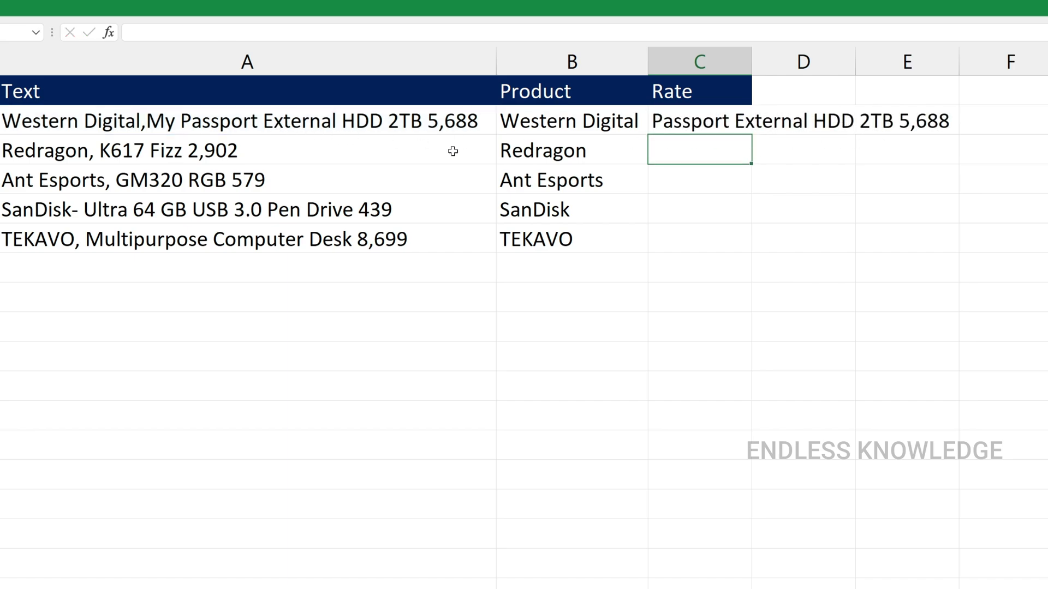
Examine the instance number argument of the formula in cell C2 against the spaces in cell A2.
click(659, 121)
double_click(684, 122)
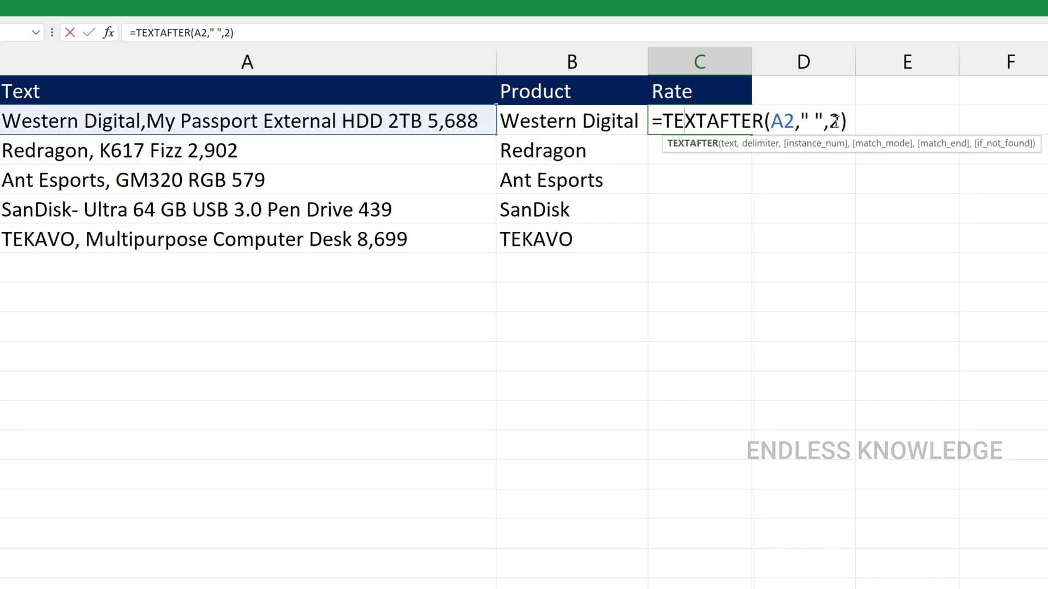
key(Escape)
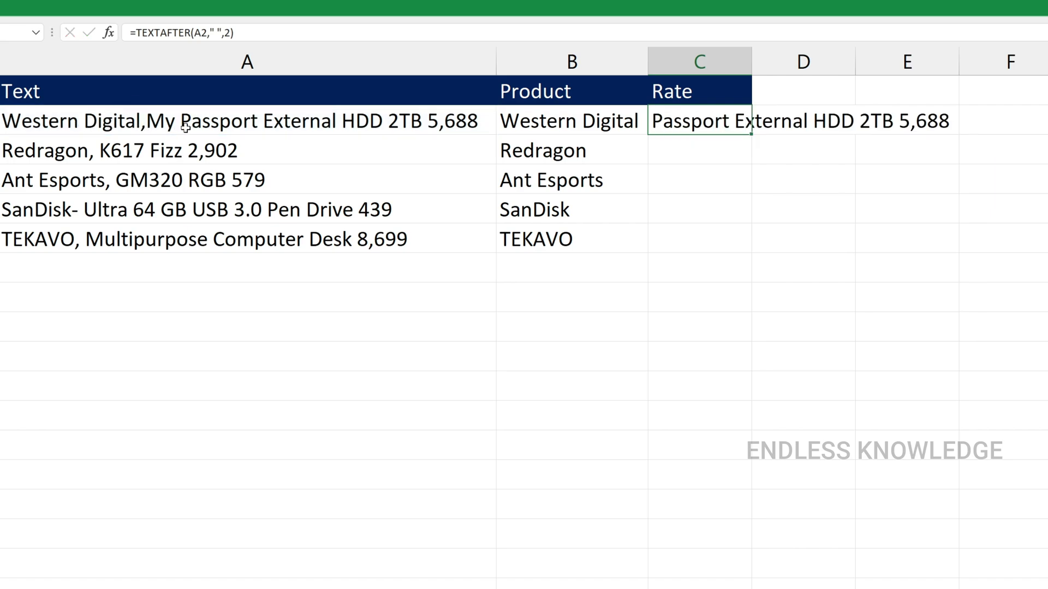
double_click(725, 120)
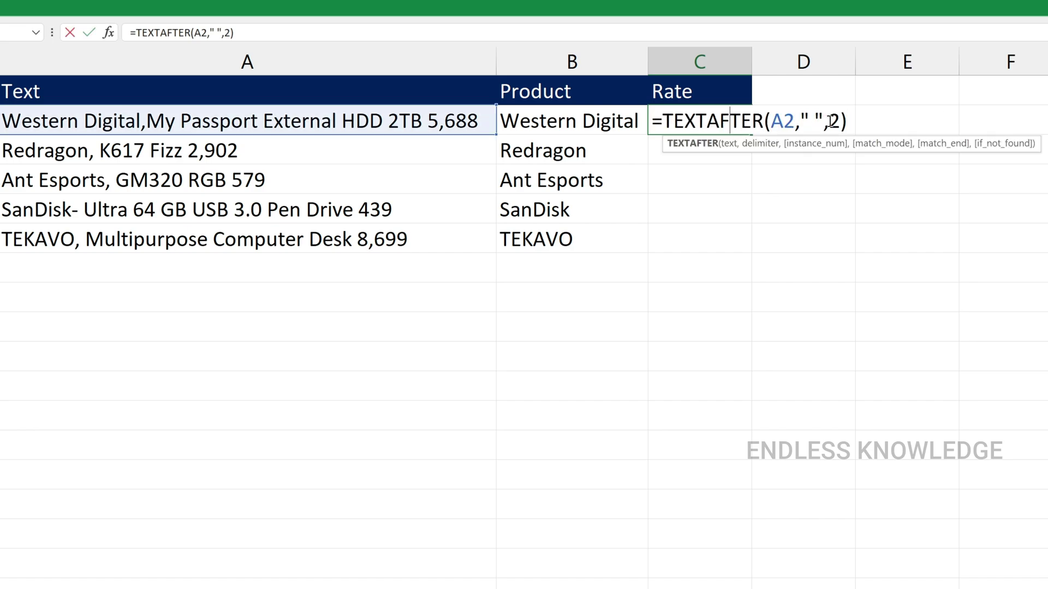
key(Escape)
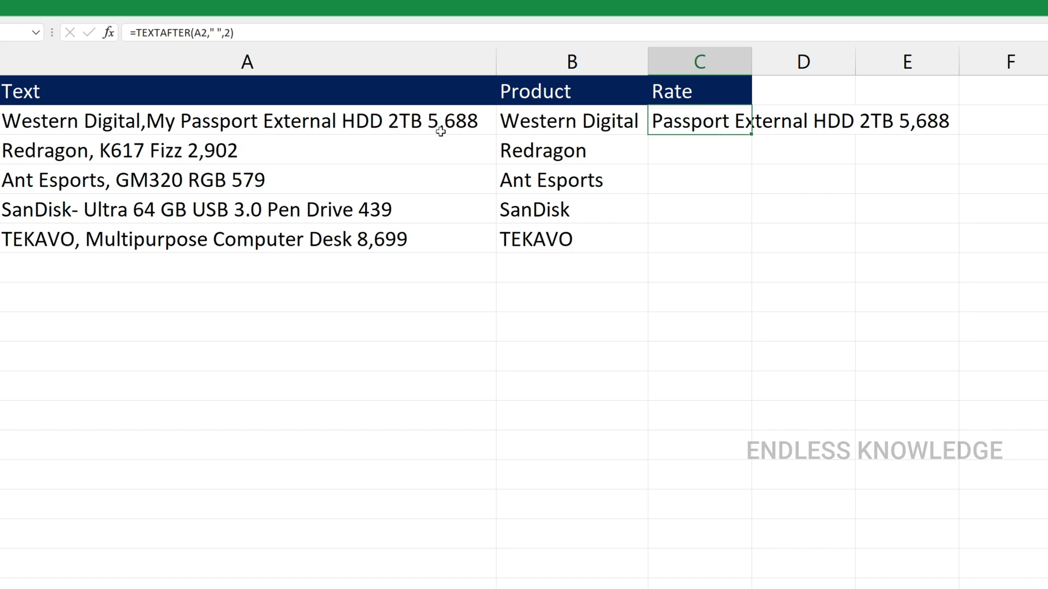
Set the instance number of the TEXTAFTER formula in cell C2 to -1 and fill it down to C6.
double_click(738, 121)
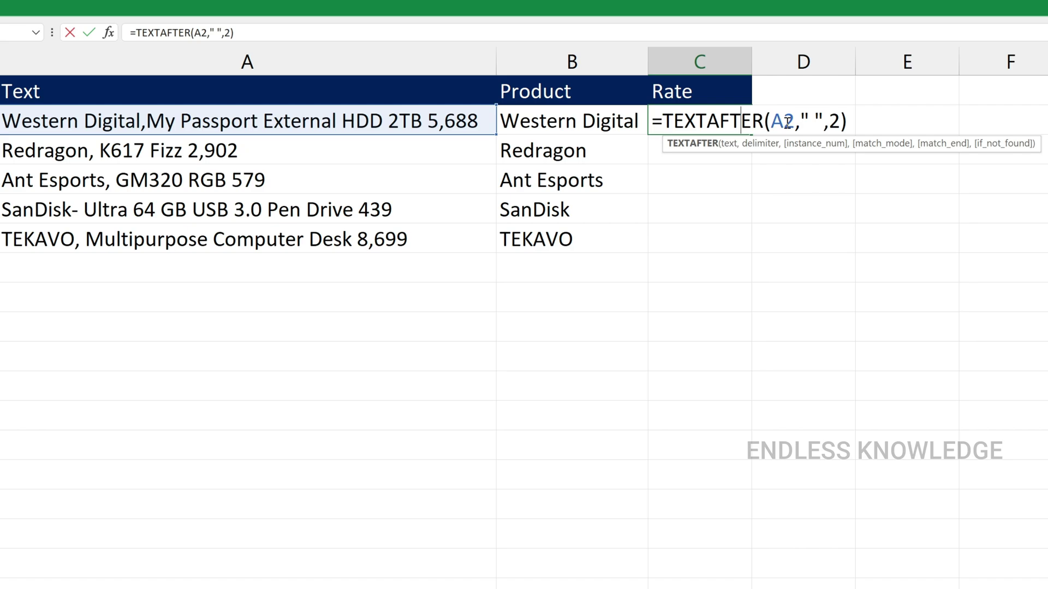
double_click(832, 120)
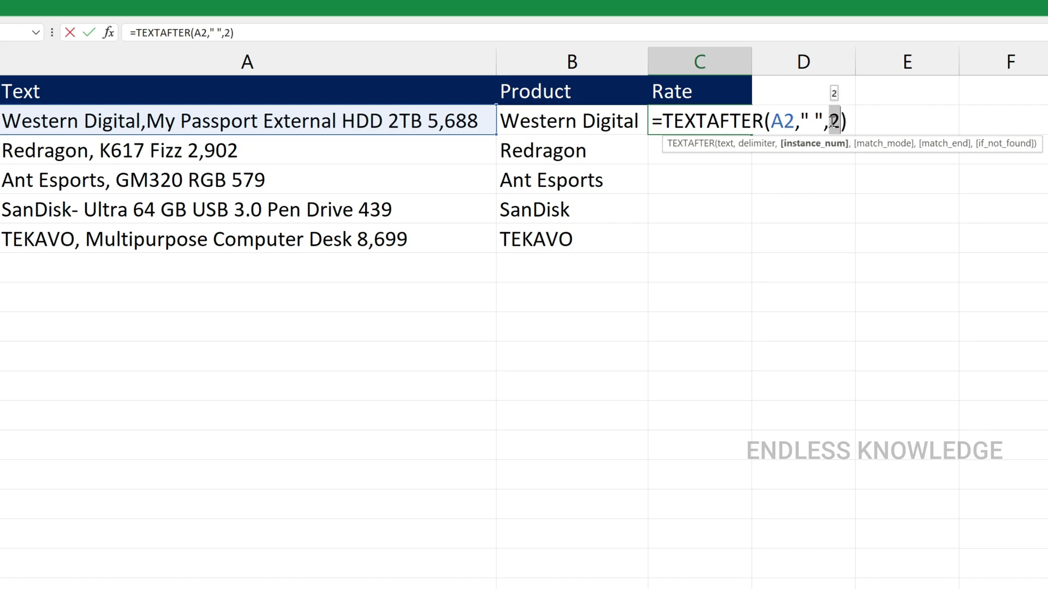
text(-1)
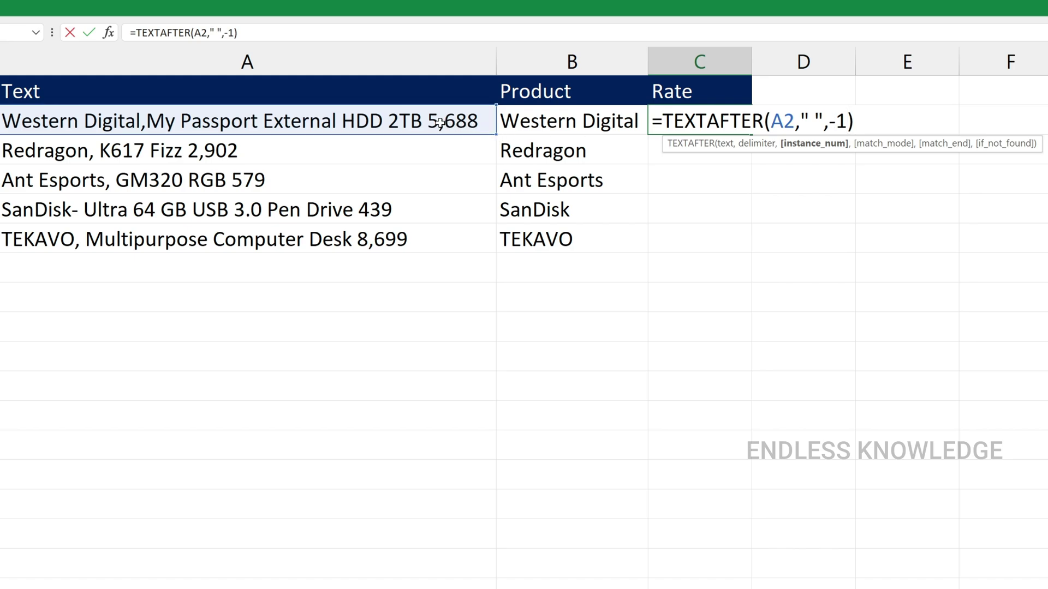
key(Return)
click(689, 126)
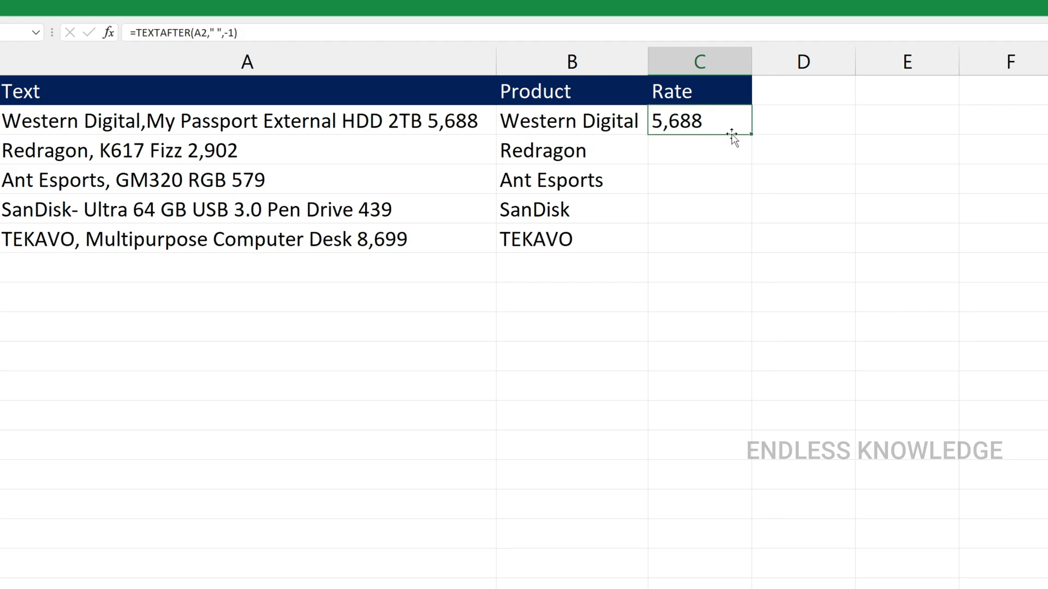
double_click(747, 131)
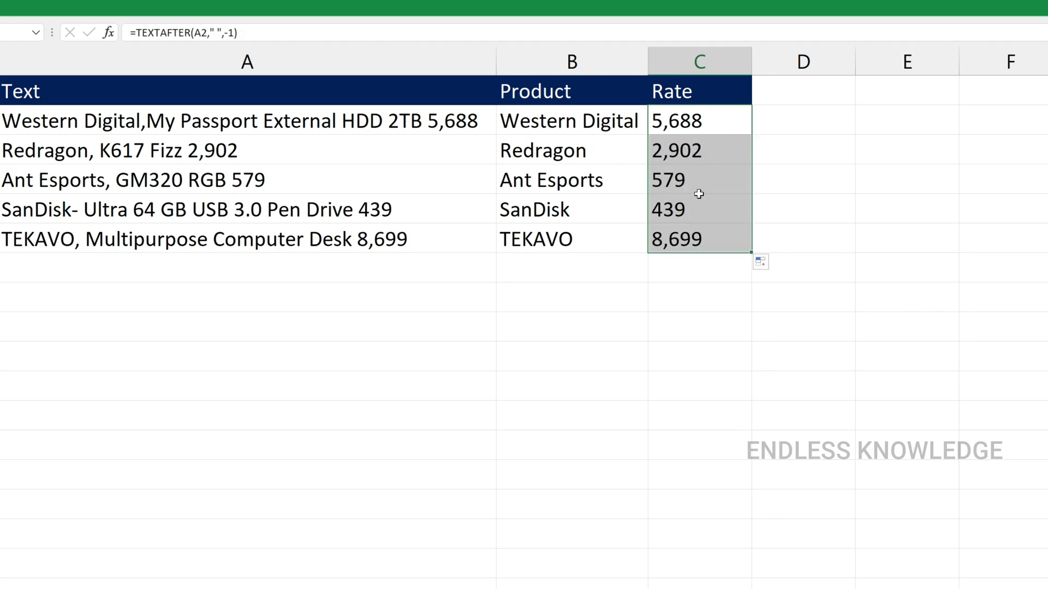
Try an instance number of -2 in the TEXTAFTER formula in cell C2.
key(F2)
click(840, 122)
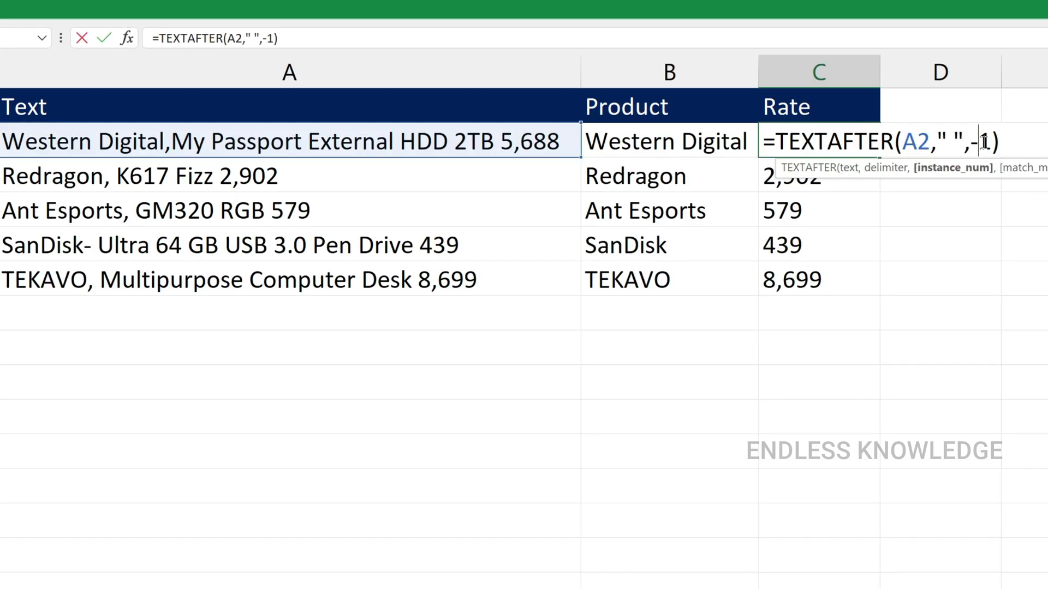
drag(981, 142, 1000, 143)
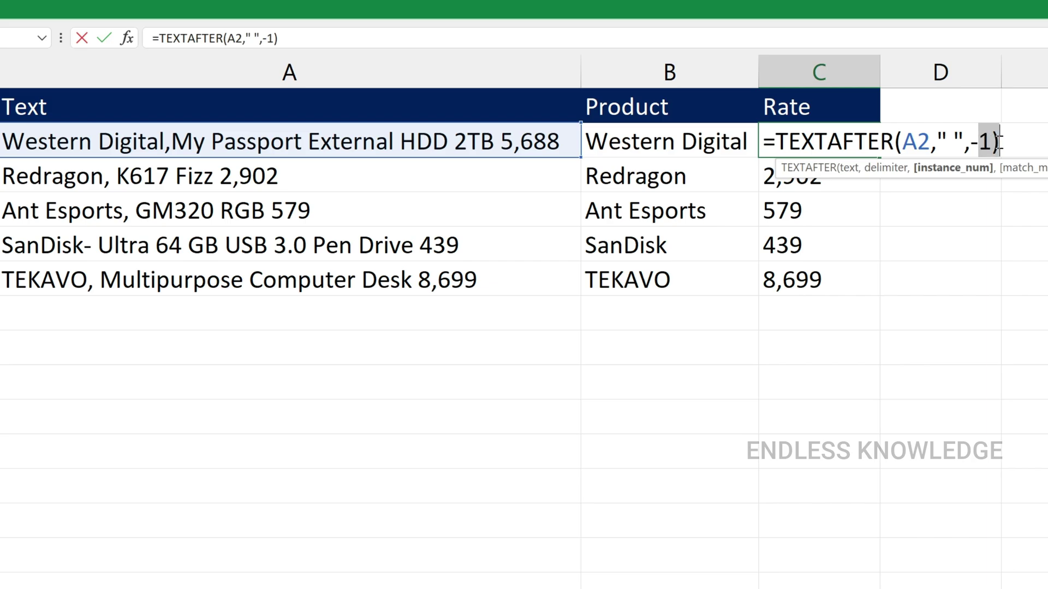
click(991, 143)
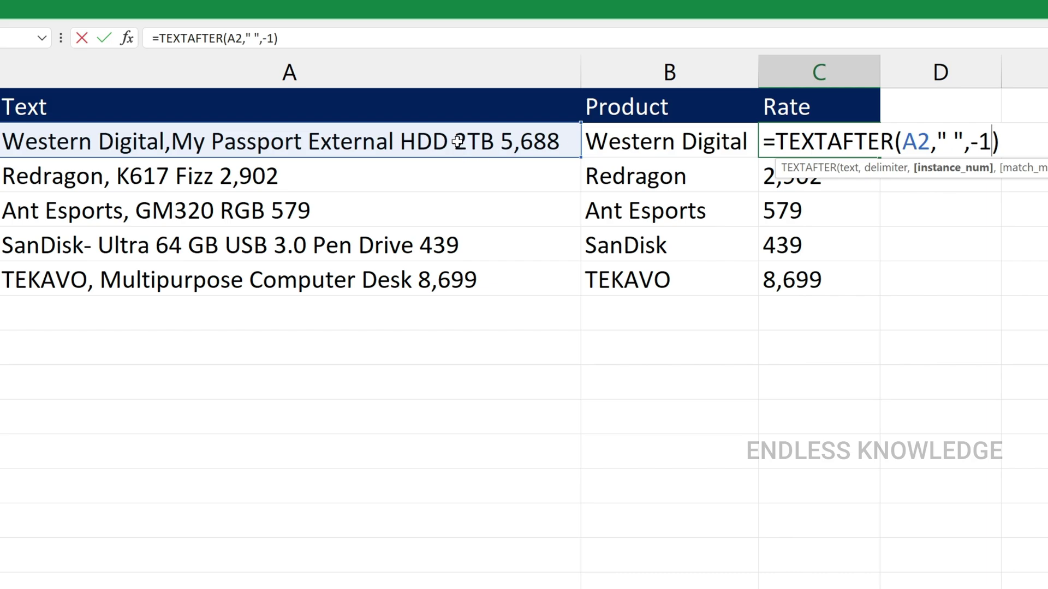
drag(978, 142, 991, 145)
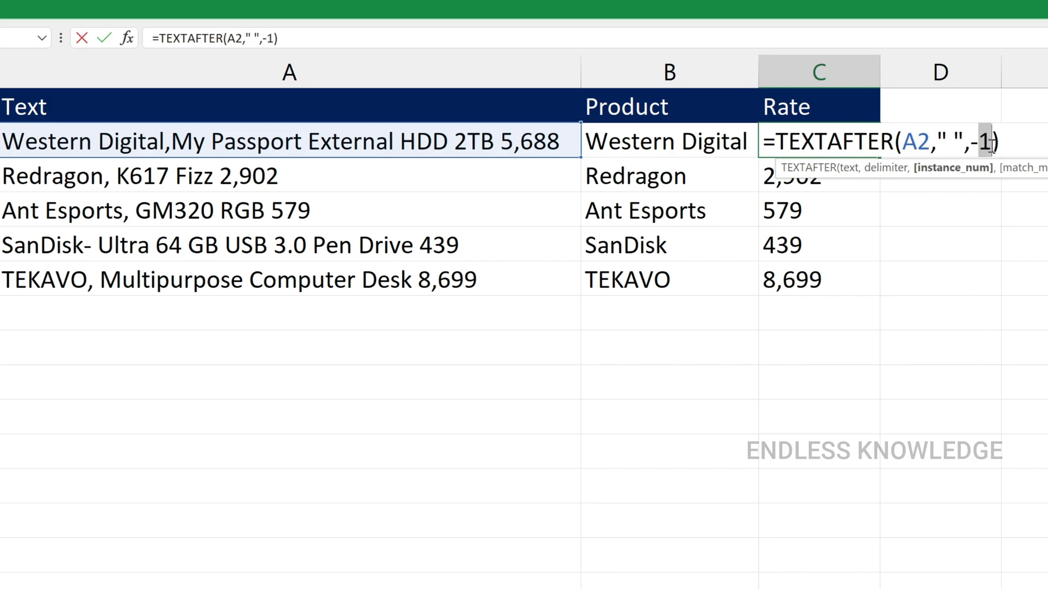
text(2)
key(Return)
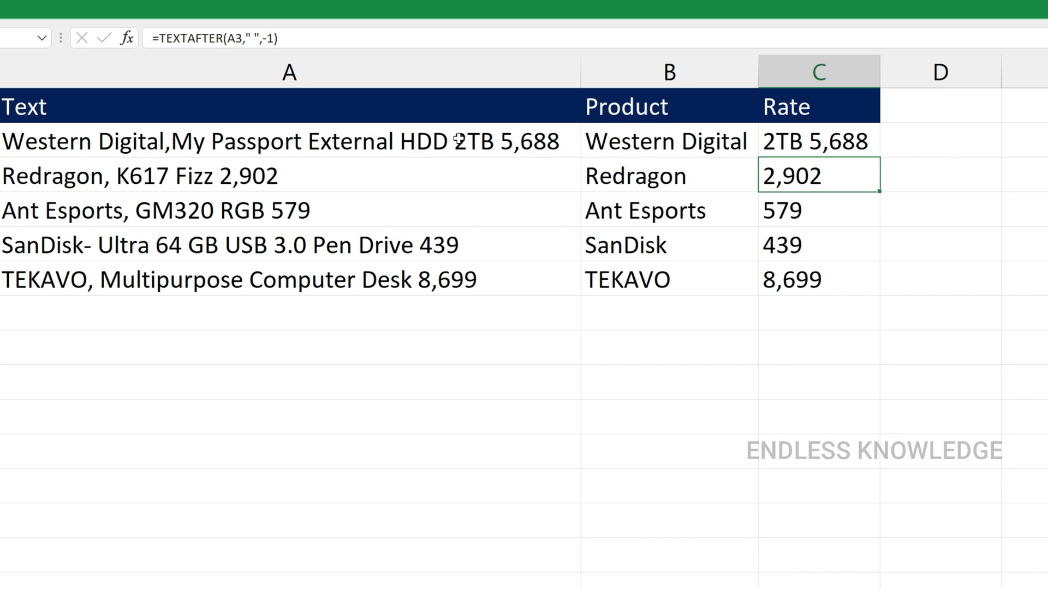
Restore the instance number in cell C2's TEXTAFTER formula to -1 and fill the formula down the Rate column.
double_click(830, 137)
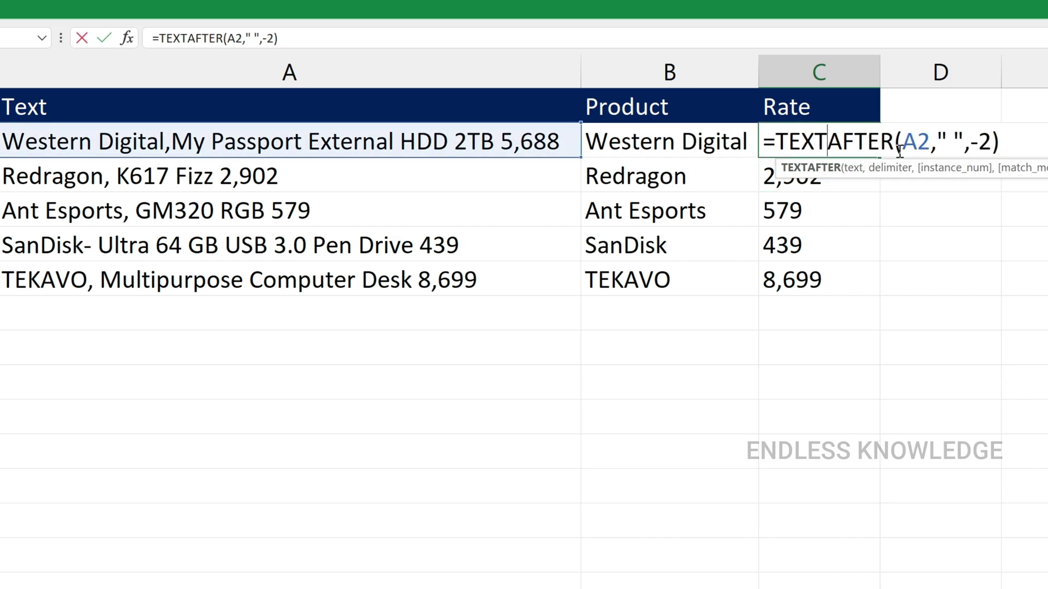
drag(969, 142, 980, 141)
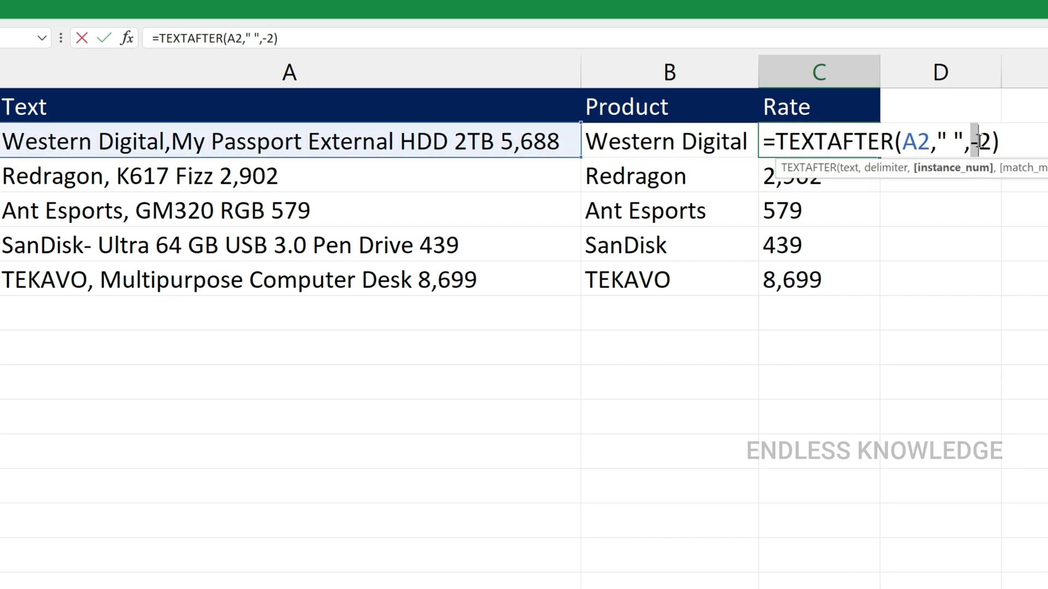
click(979, 141)
key(Delete)
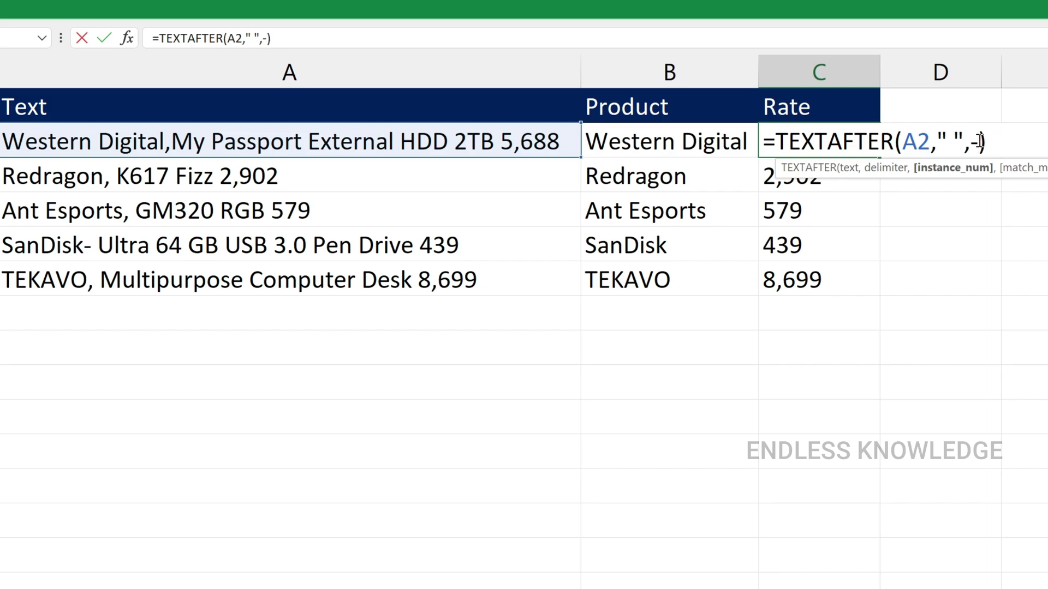
text(1)
key(Return)
click(868, 145)
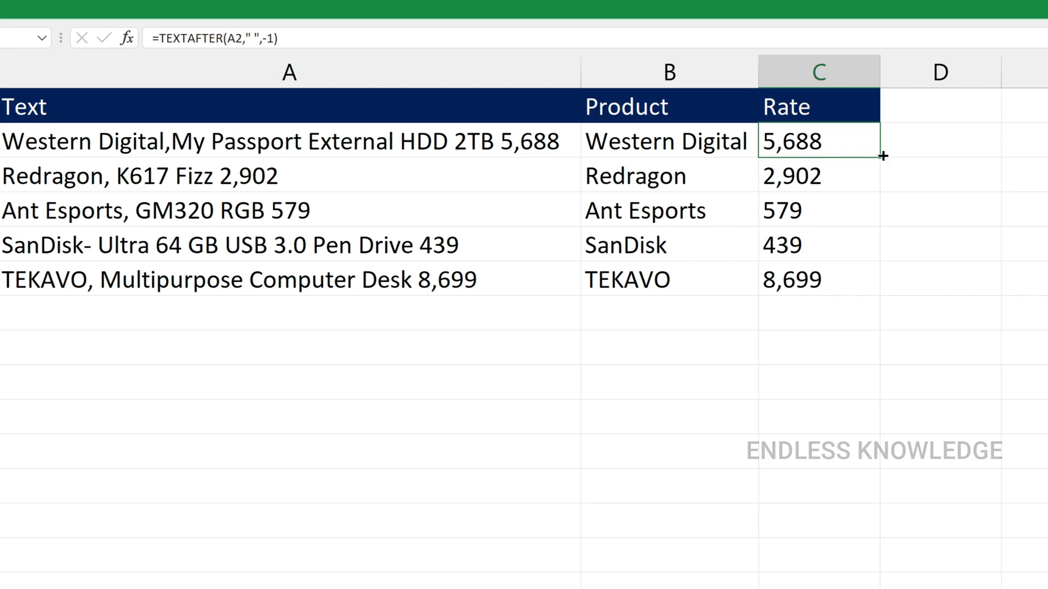
double_click(882, 156)
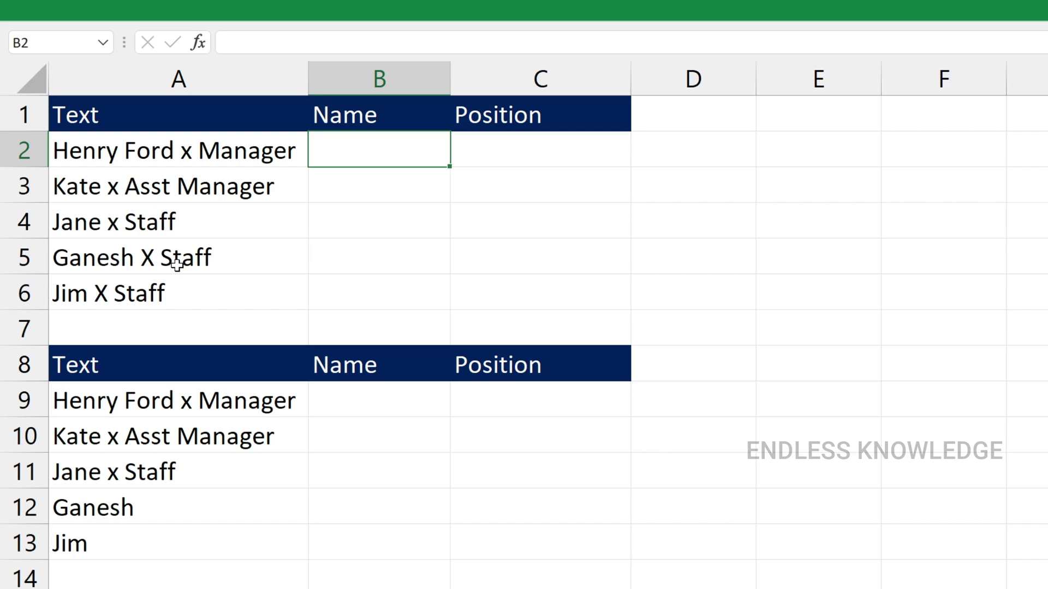
Enter =TEXTBEFORE(A2,"x") in cell B2 and fill it down the first table's Name column to B6.
text(=)
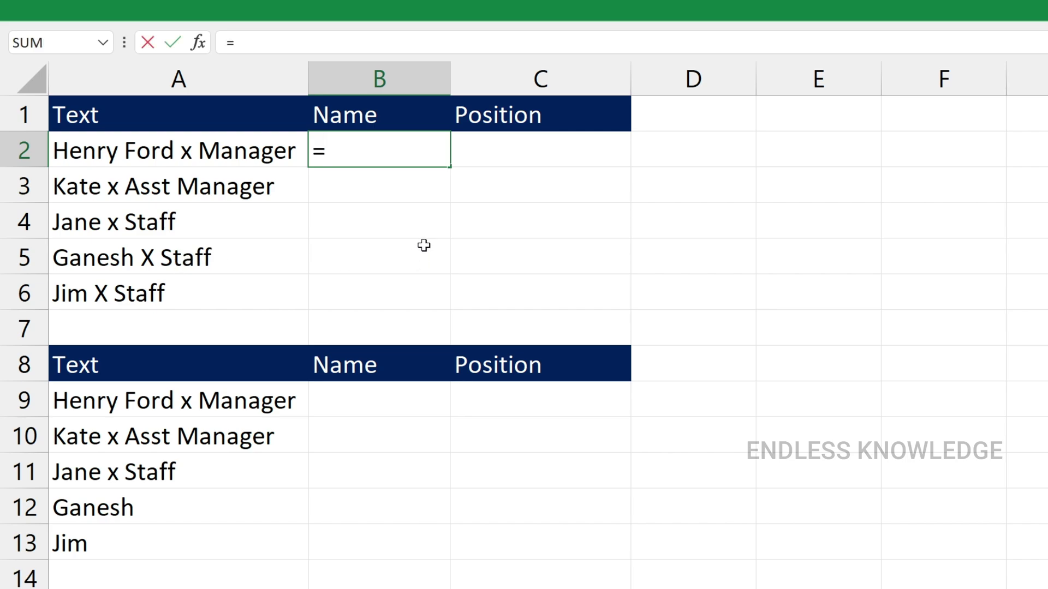
text(tex)
key(Down)
key(Down)
key(Tab)
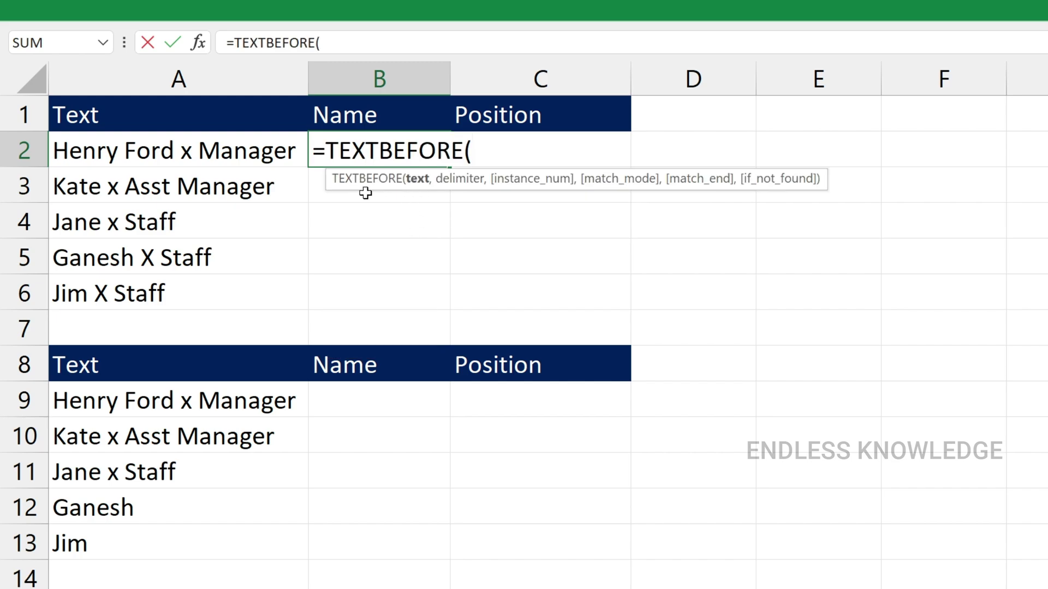
click(290, 149)
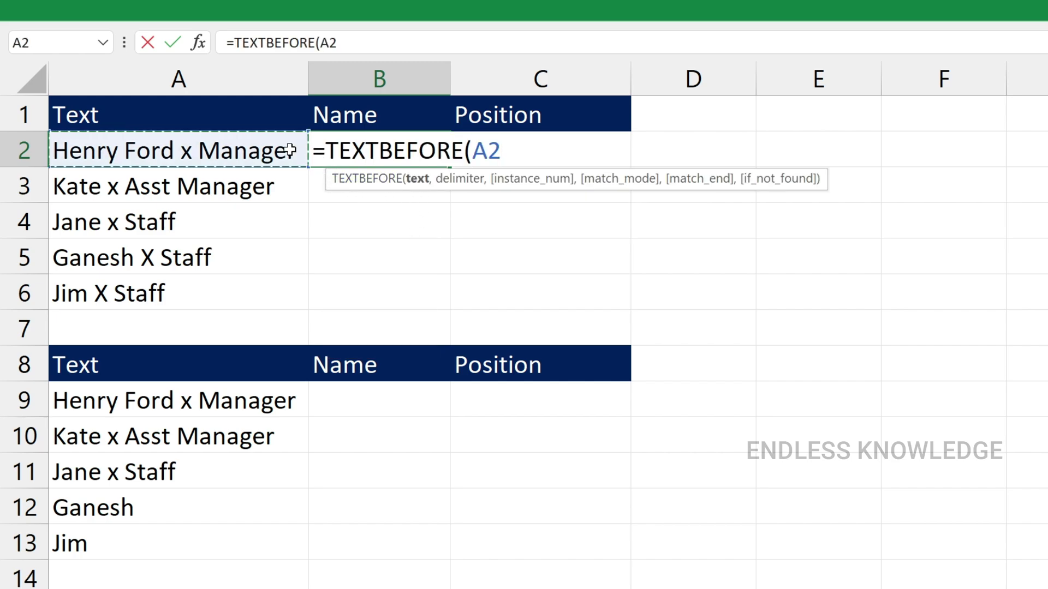
text(,)
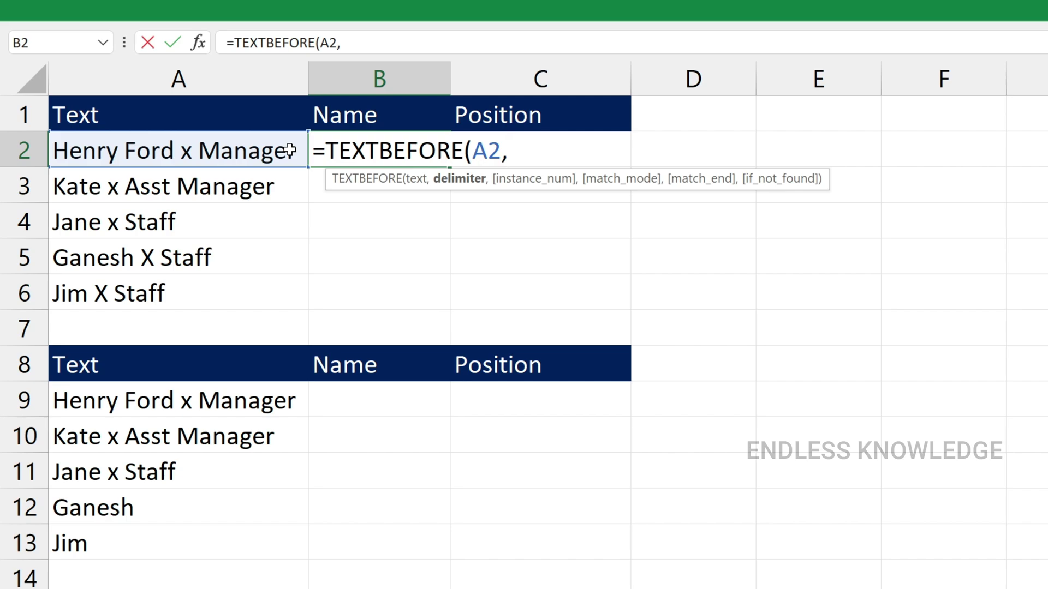
text("x")
text(,)
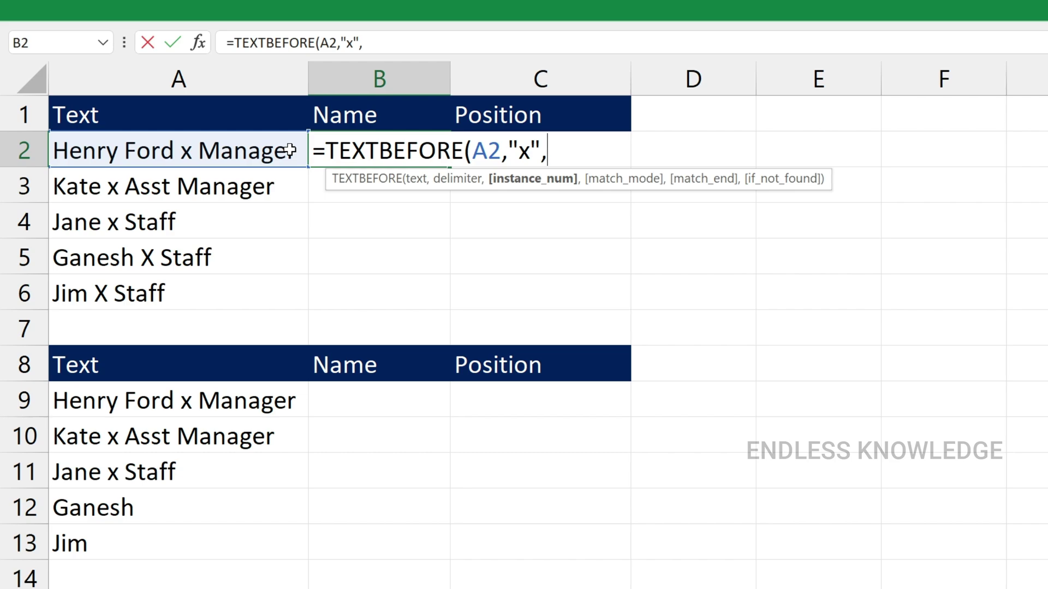
text(,)
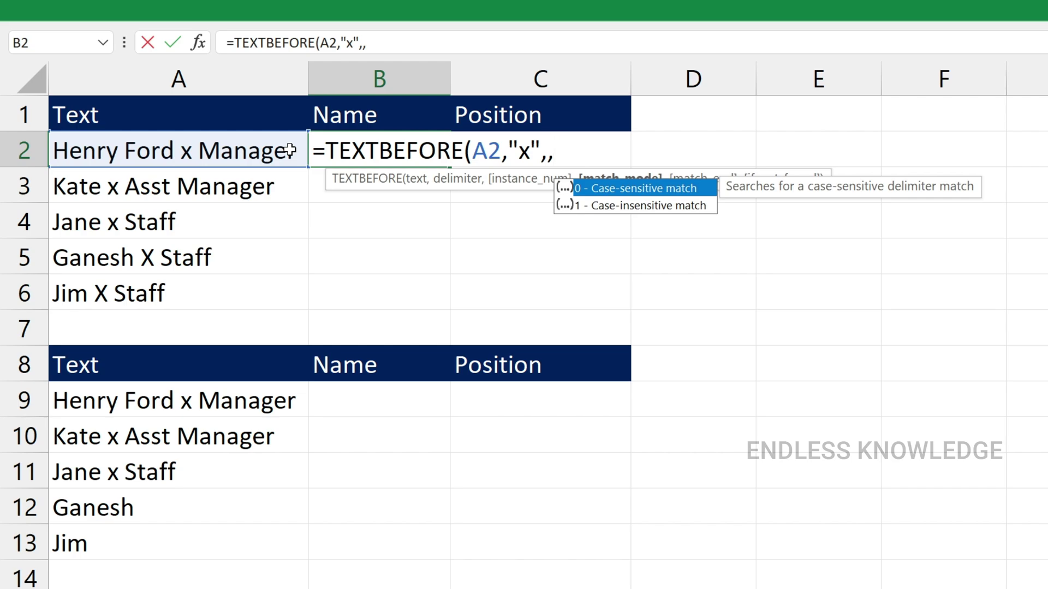
key(BackSpace)
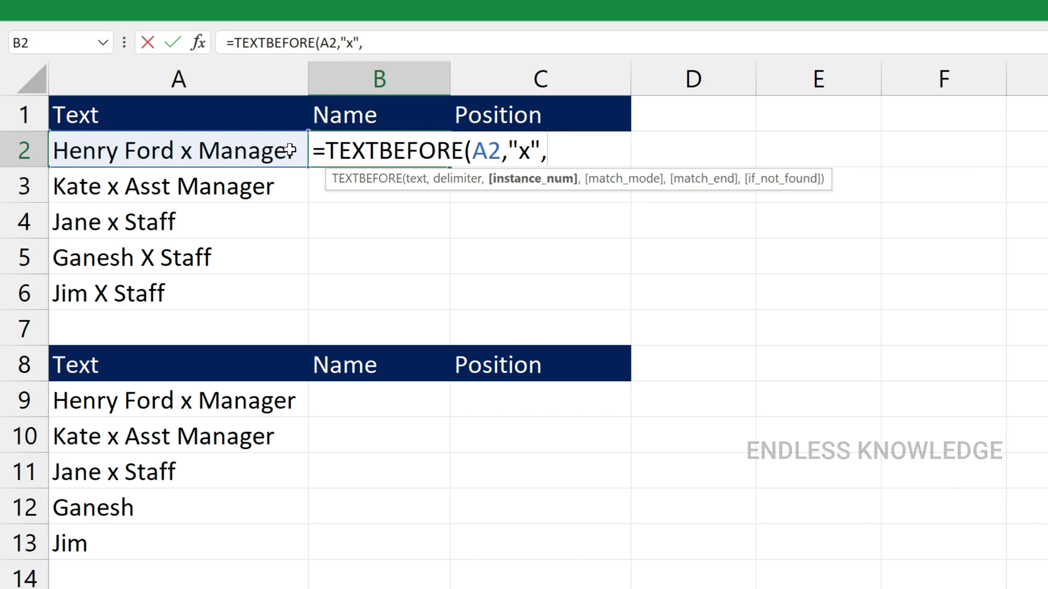
key(BackSpace)
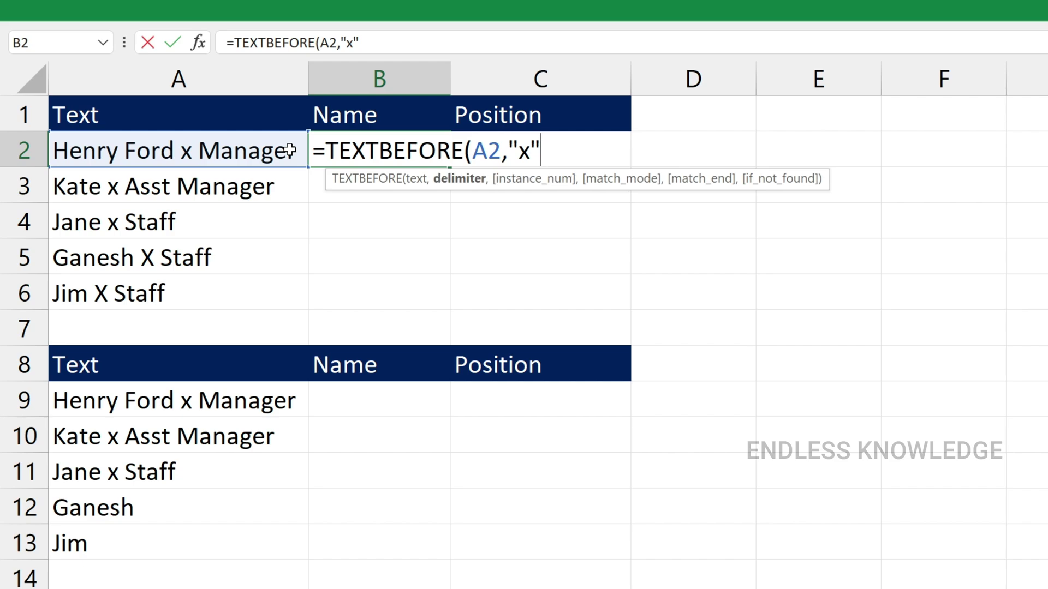
text())
key(Return)
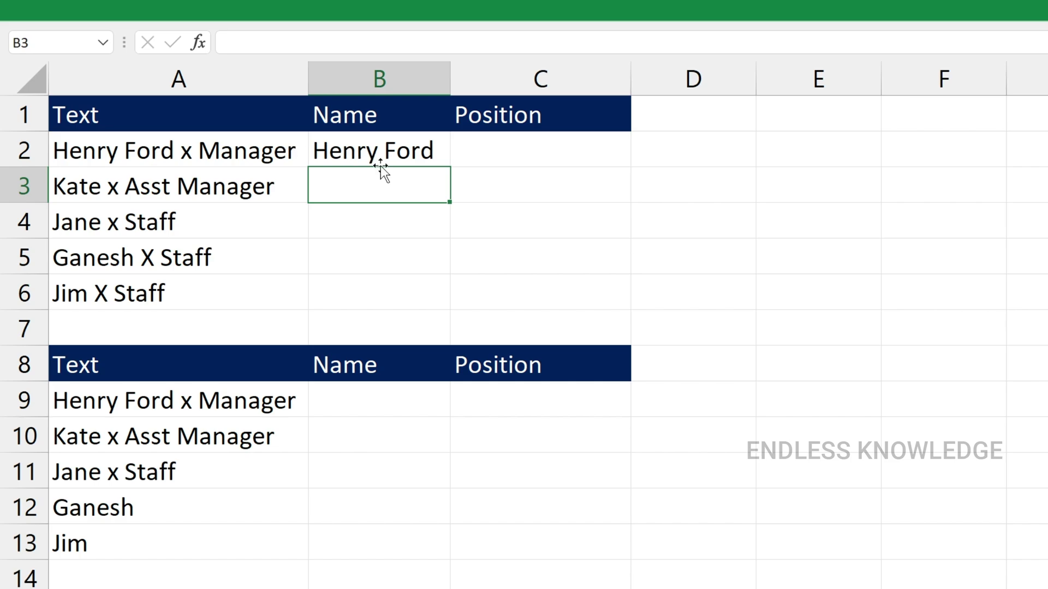
click(403, 155)
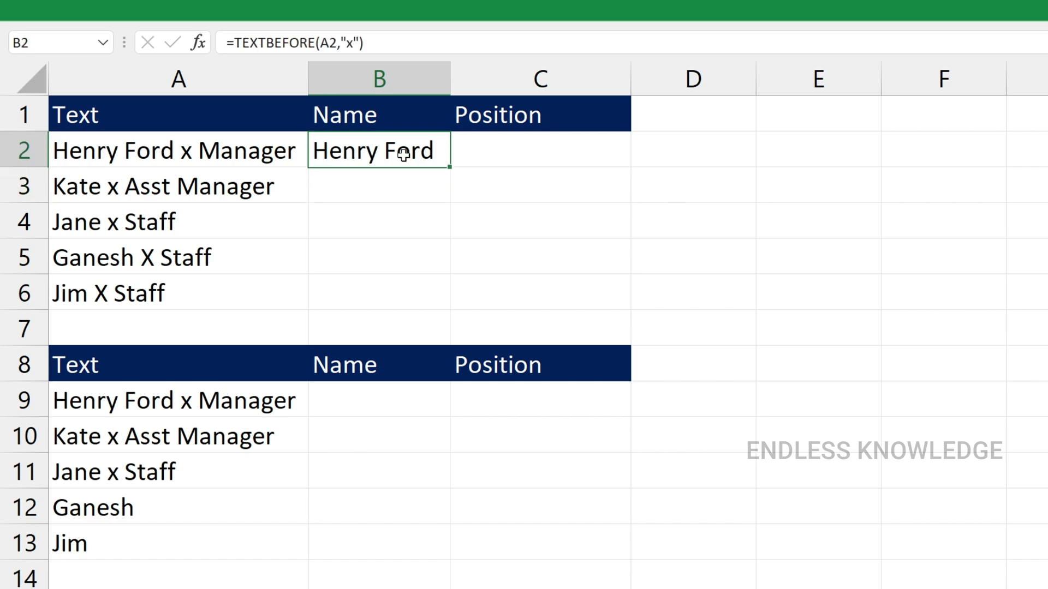
double_click(450, 167)
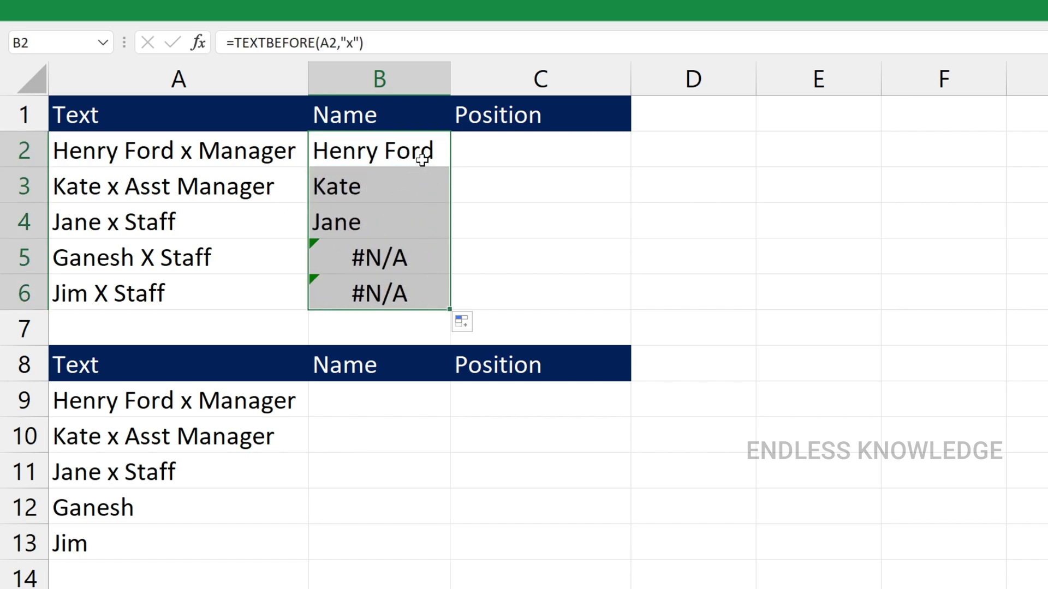
Compare the lowercase x delimiter in cell B2's formula with the delimiters used in cells A5 and A6.
double_click(424, 160)
double_click(525, 160)
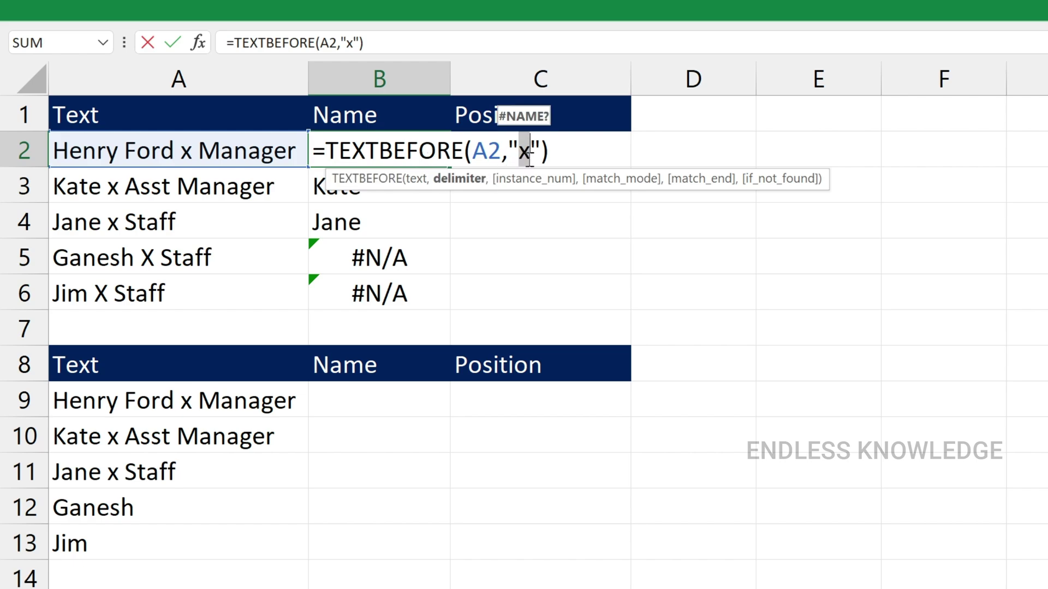
key(ctrl+Return)
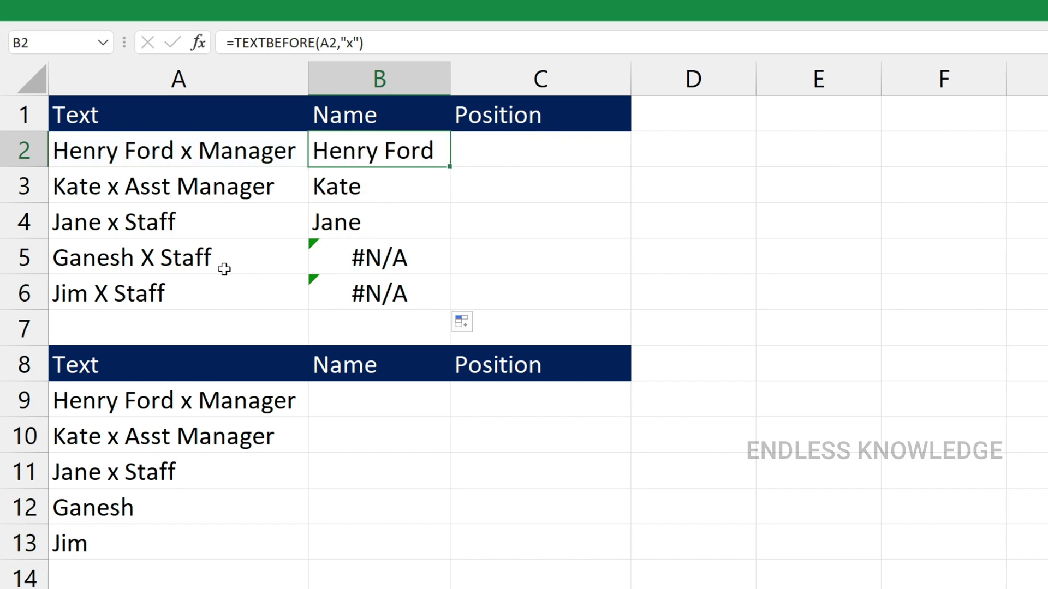
drag(224, 254, 226, 286)
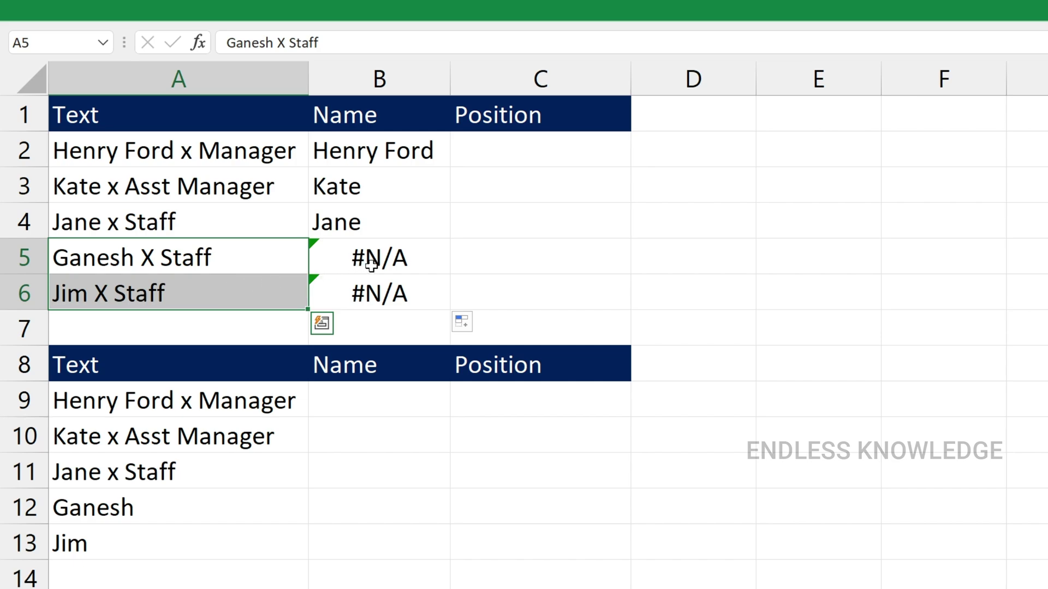
Set the match mode of cell B2's TEXTBEFORE formula to 1, case-insensitive match, and fill the formula down to B6.
double_click(428, 151)
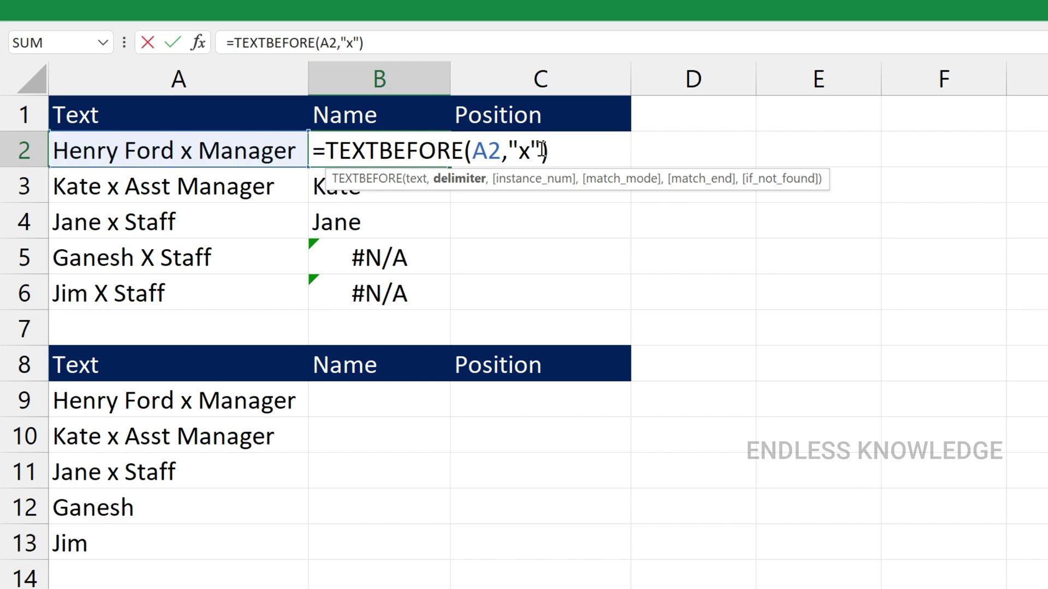
text(,)
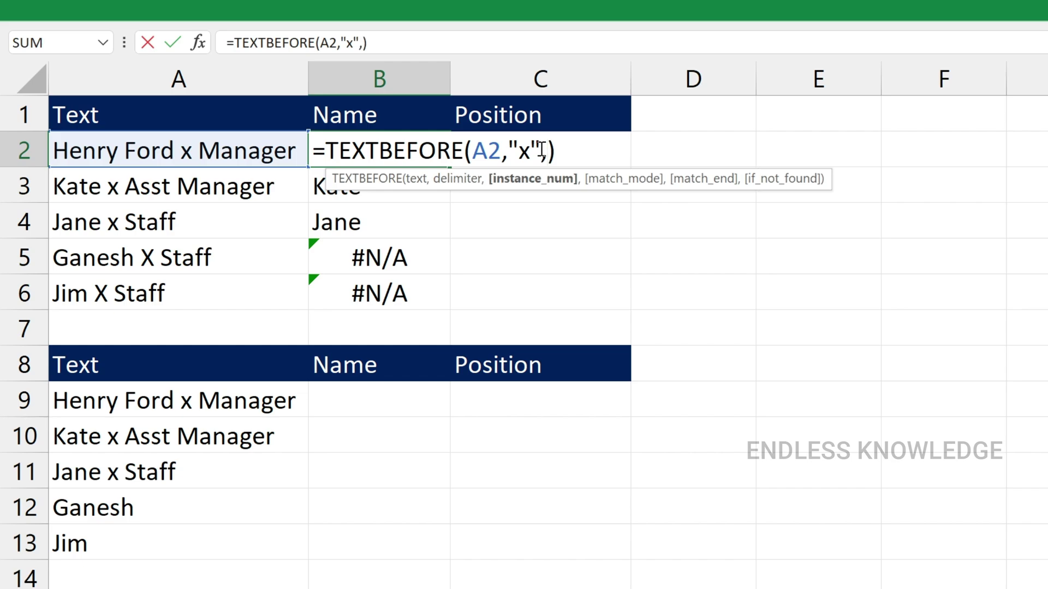
text(,)
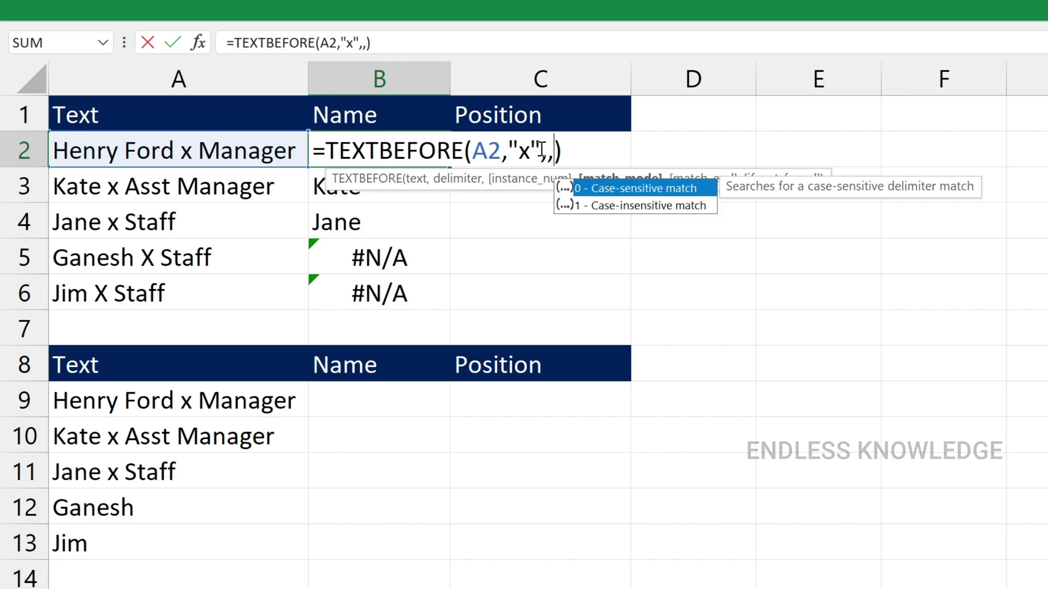
key(Down)
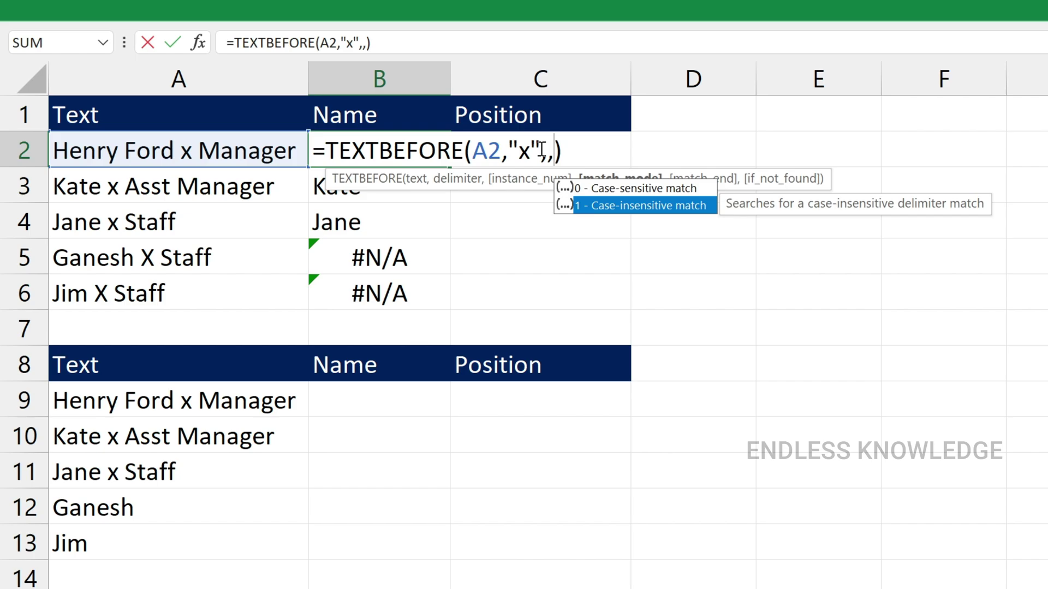
key(Tab)
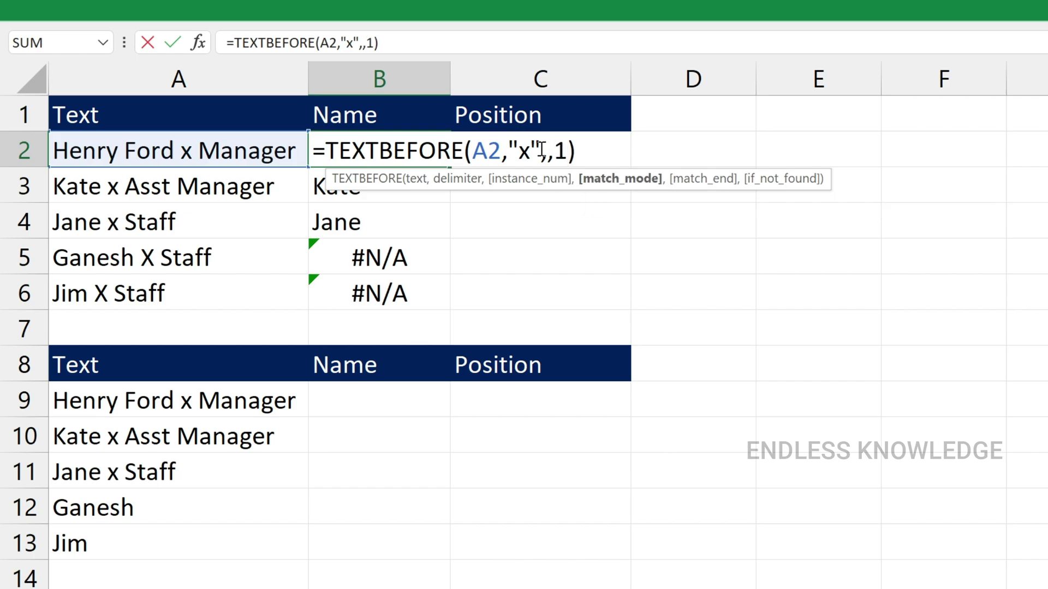
key(Return)
click(446, 156)
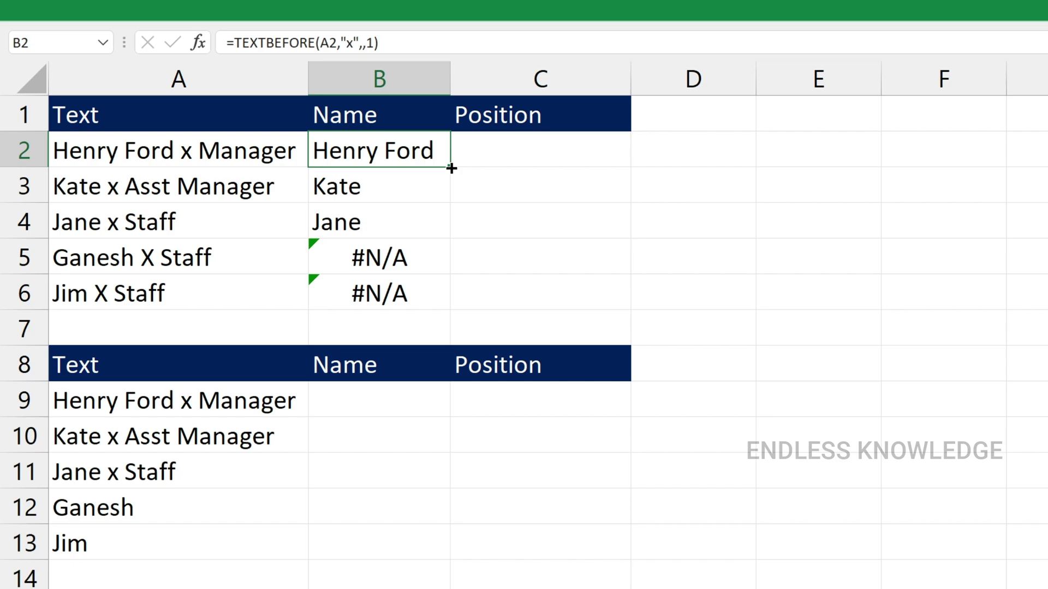
double_click(451, 168)
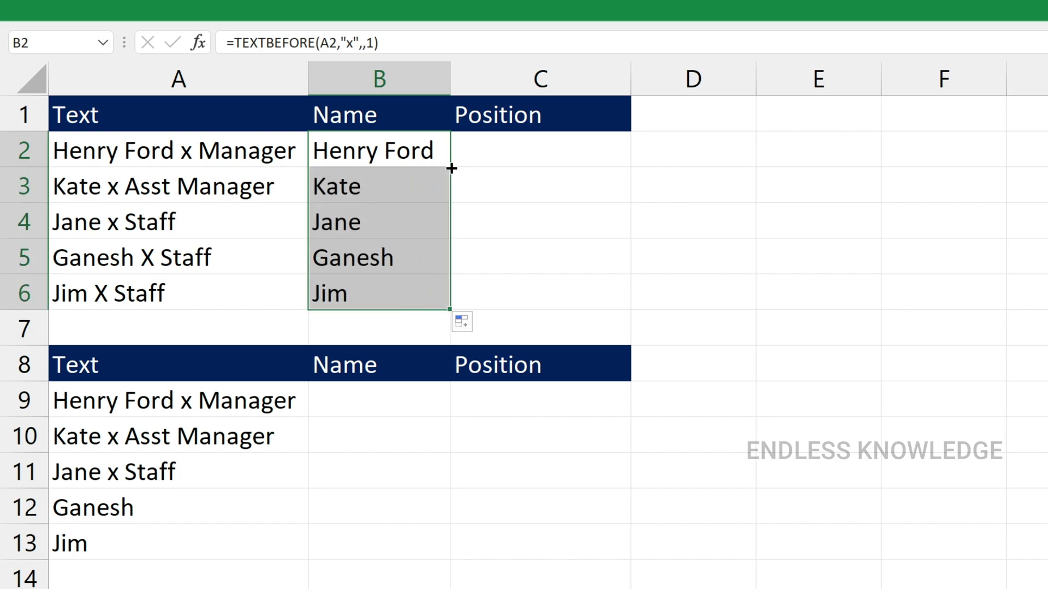
click(403, 269)
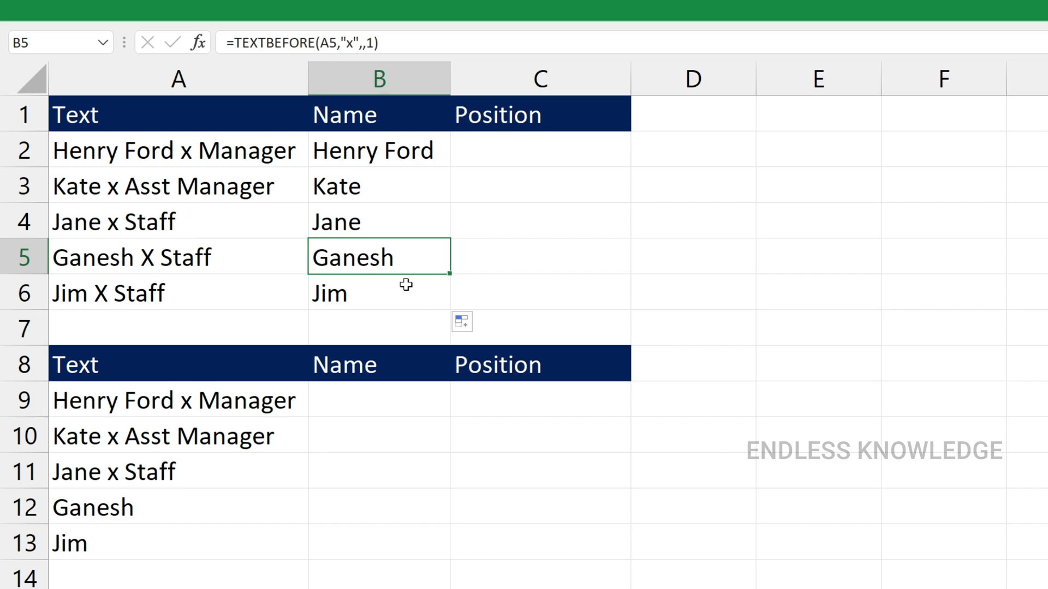
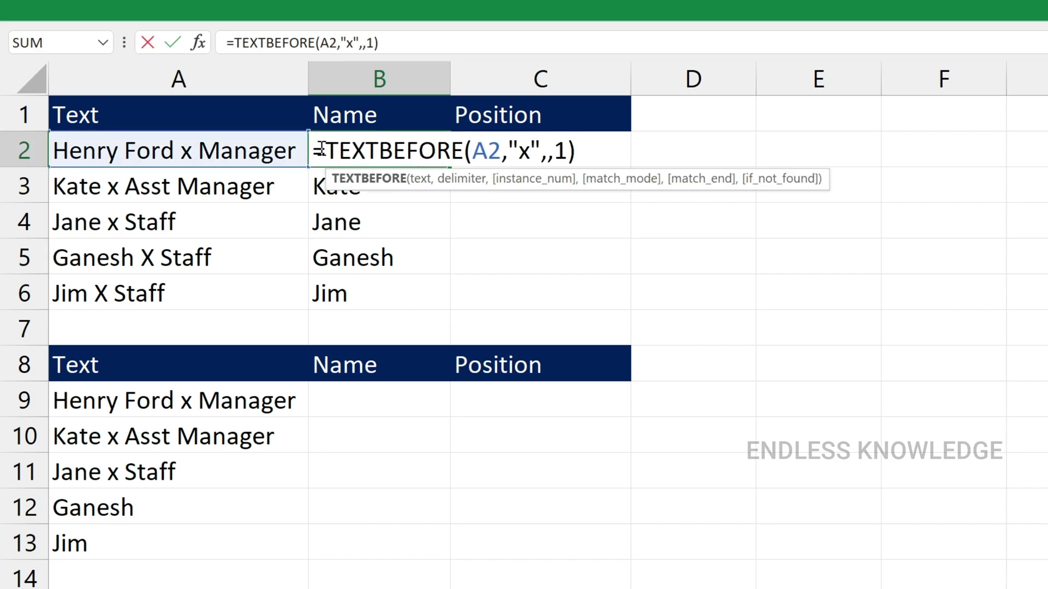
Copy cell B2's formula text into C2, change the function to TEXTAFTER, and fill it down to C6.
drag(312, 150, 584, 161)
key(ctrl+c)
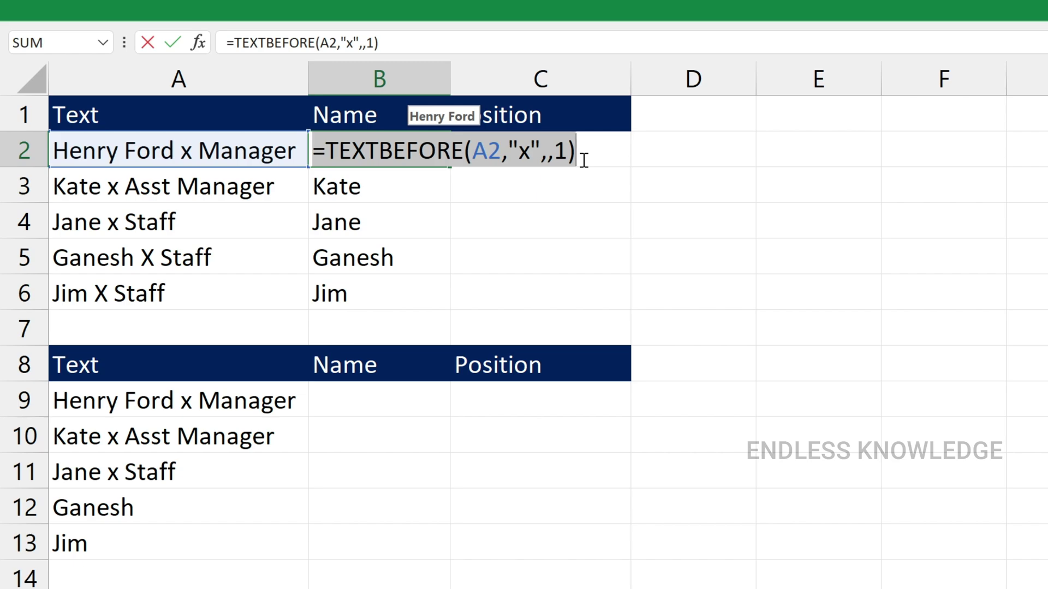
key(Tab)
double_click(582, 144)
key(ctrl+v)
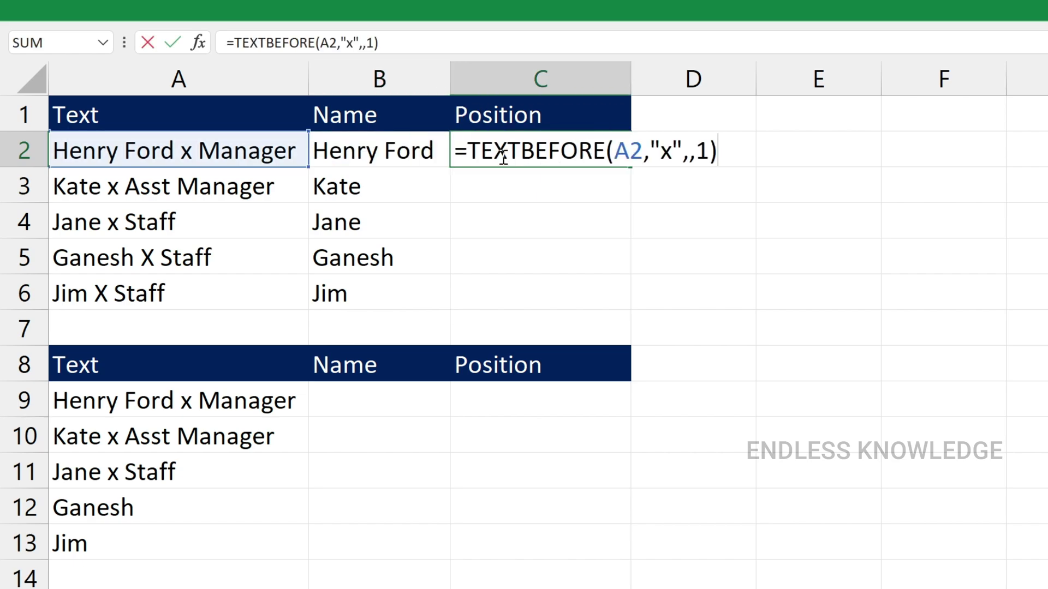
drag(520, 151, 608, 158)
text(after)
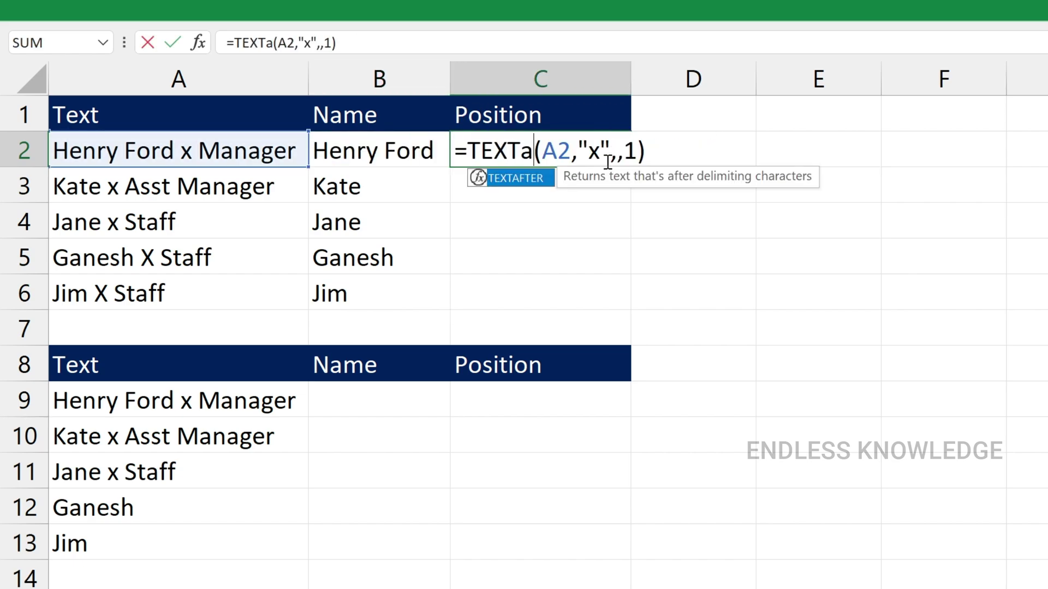
key(Return)
click(603, 155)
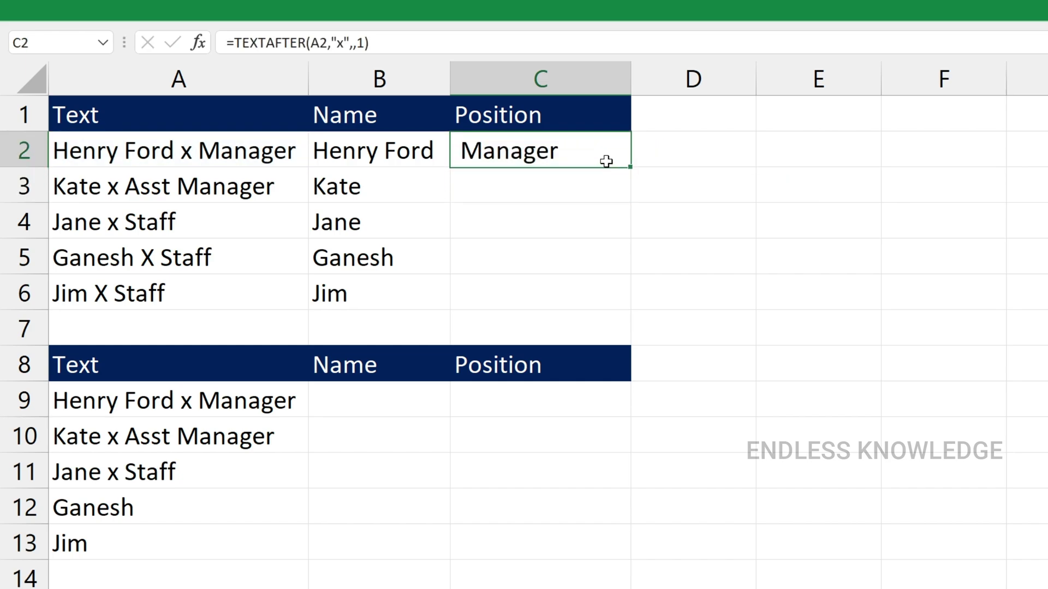
double_click(631, 167)
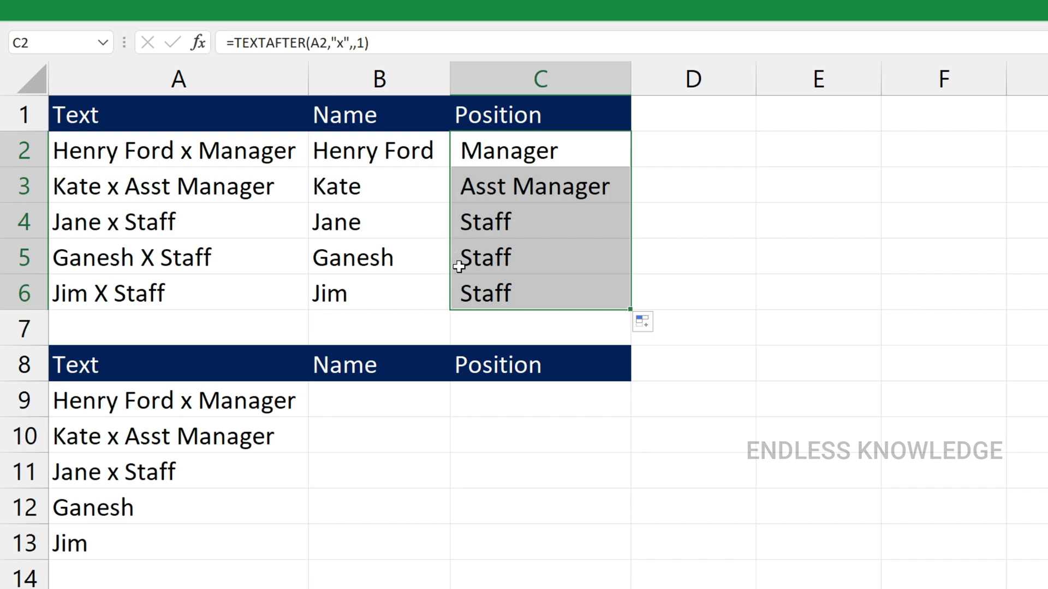
Add a space on both sides of the x delimiter in cell C2's TEXTAFTER formula and fill it down to C6.
click(548, 149)
double_click(573, 158)
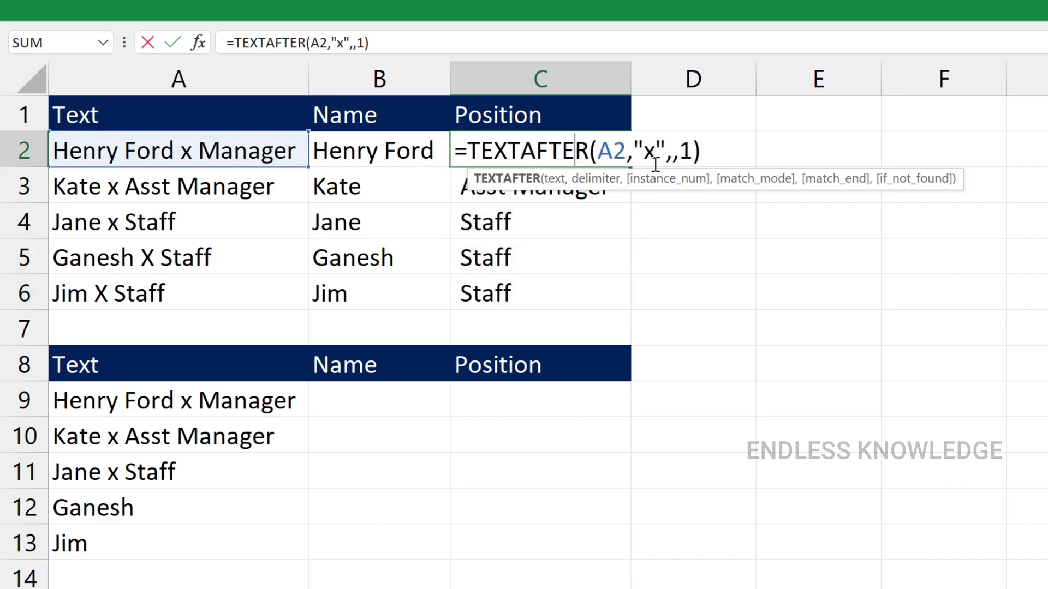
click(645, 146)
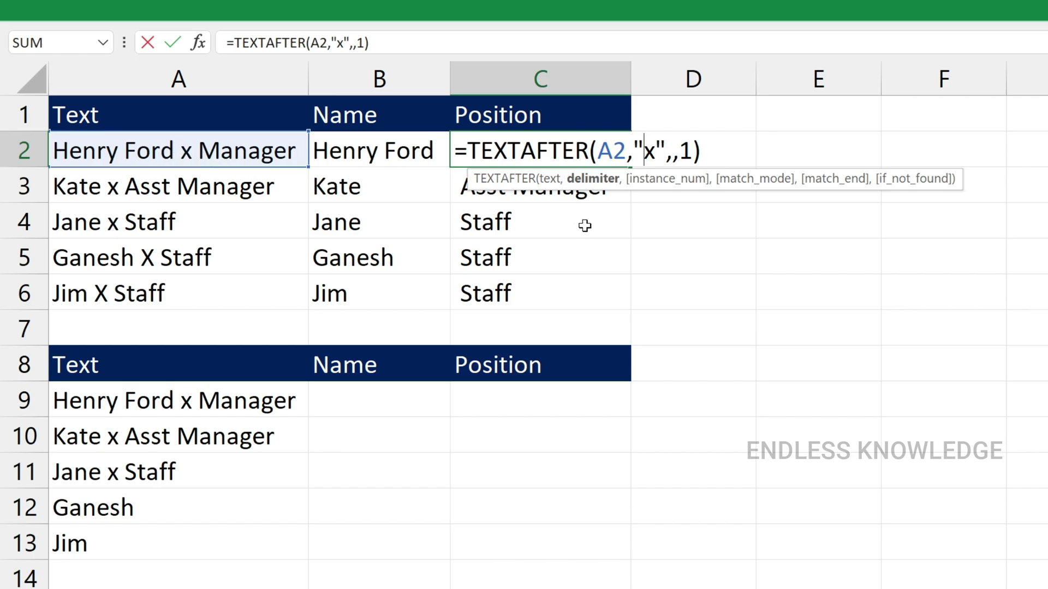
click(661, 151)
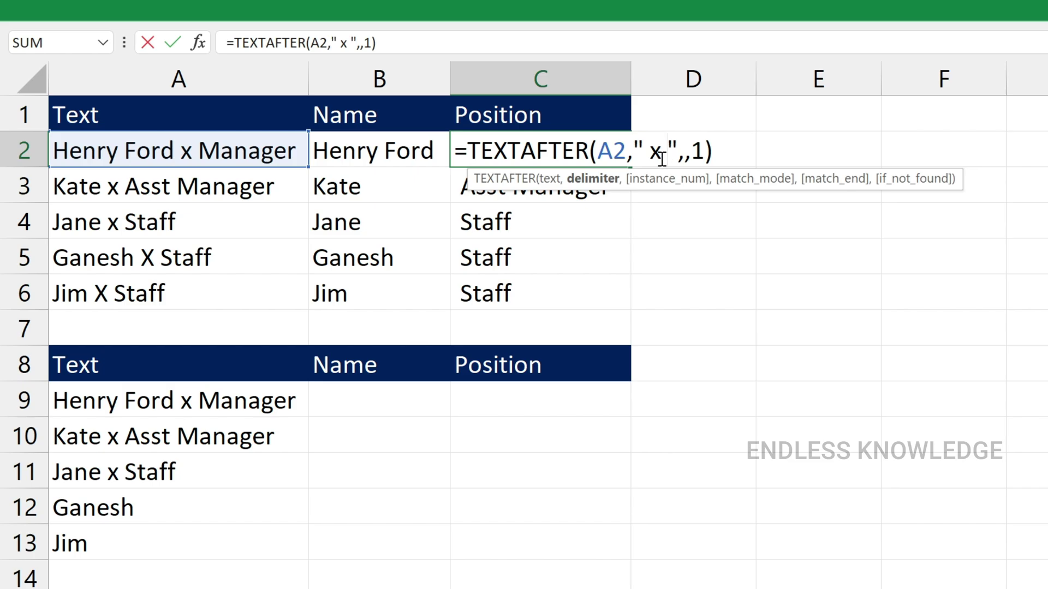
key(Return)
click(598, 160)
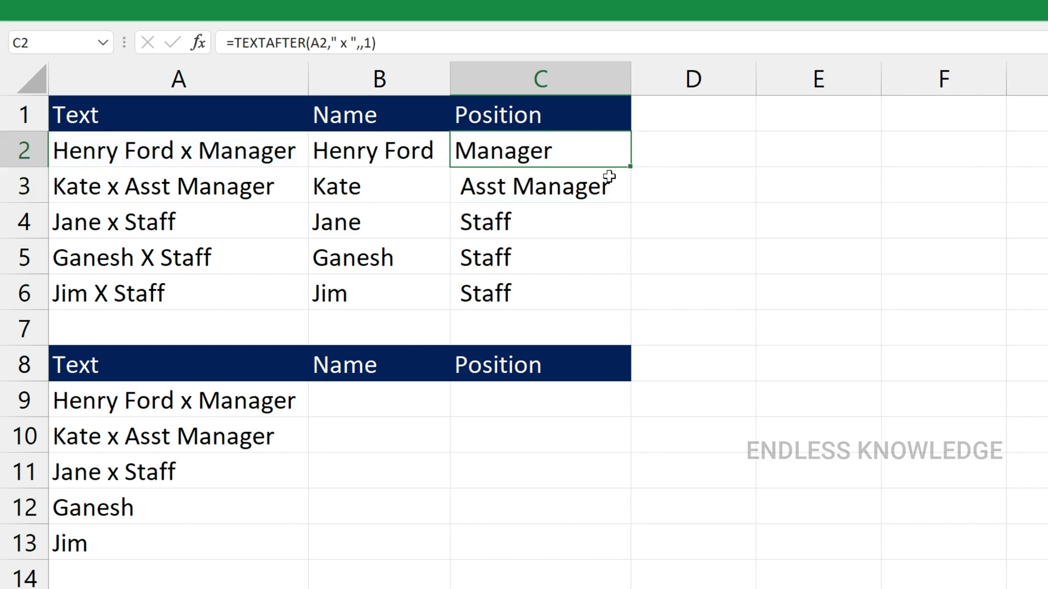
double_click(631, 170)
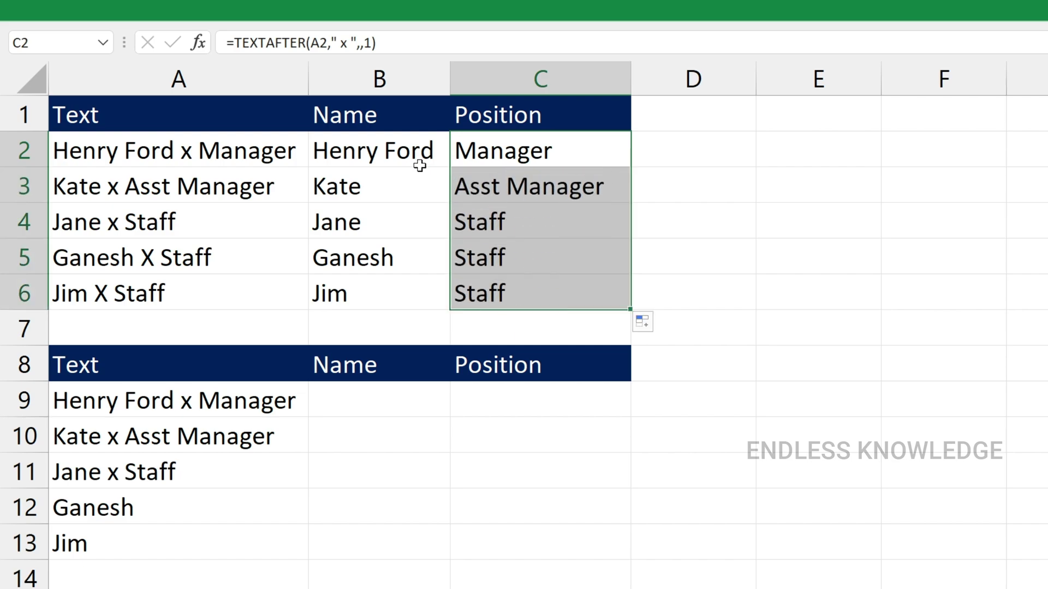
Add a space on both sides of the x delimiter in cell B2's TEXTBEFORE formula and fill it down to B6.
click(426, 154)
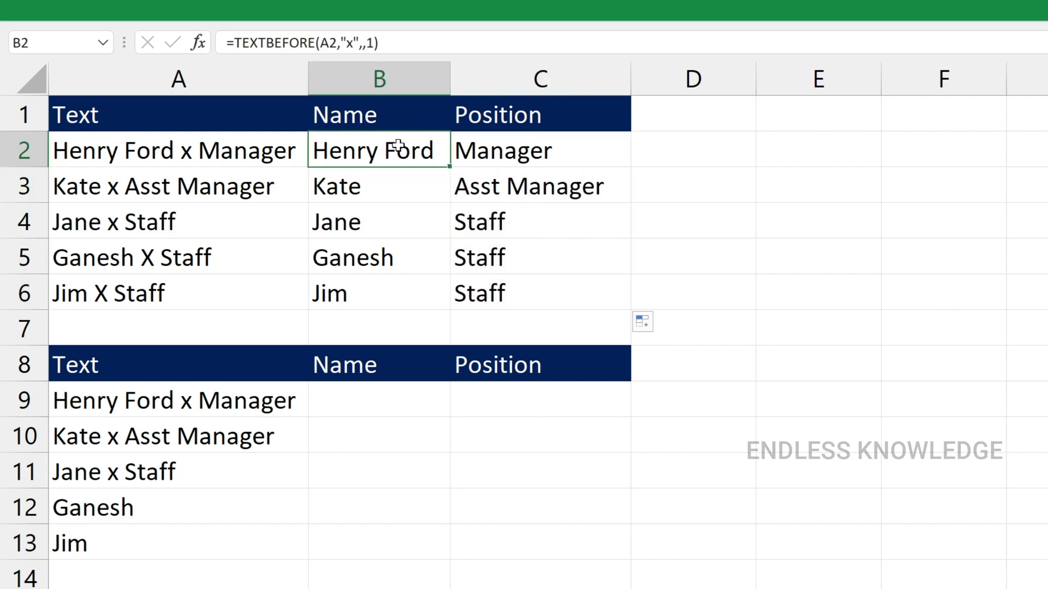
double_click(440, 155)
click(520, 151)
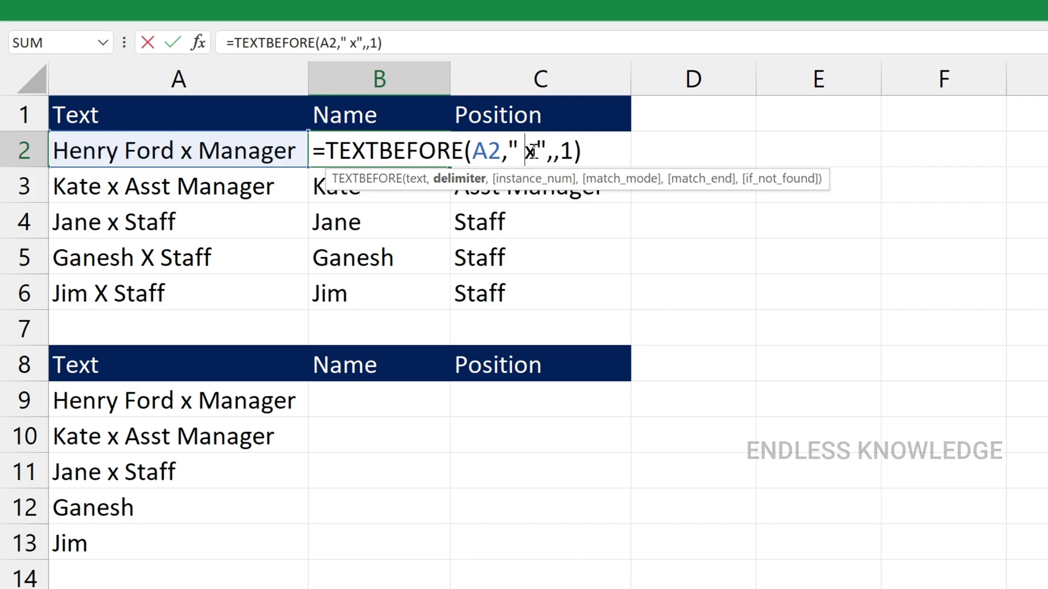
click(538, 152)
key(Return)
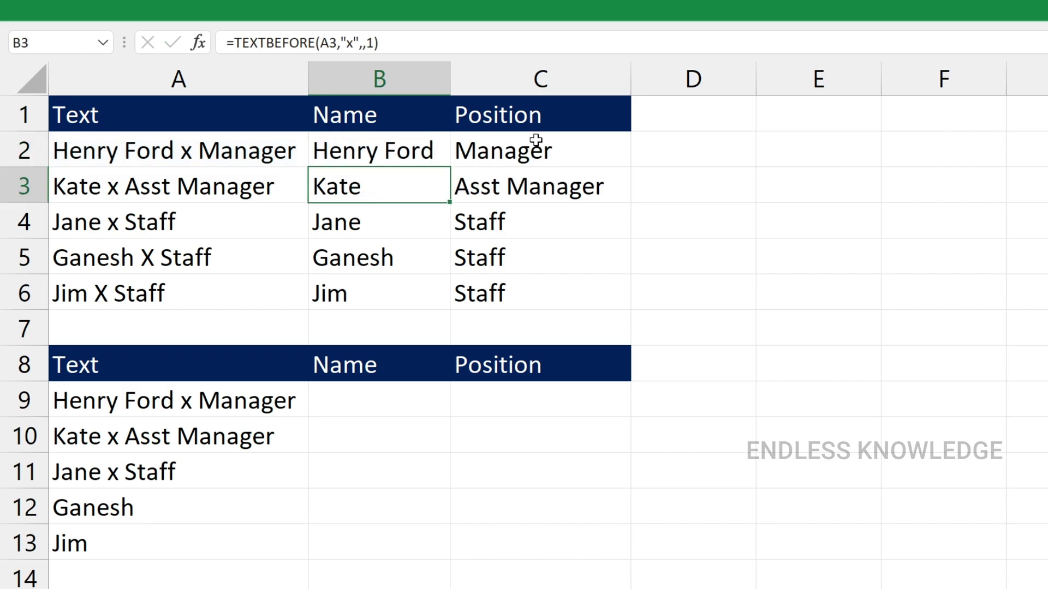
click(432, 150)
double_click(450, 168)
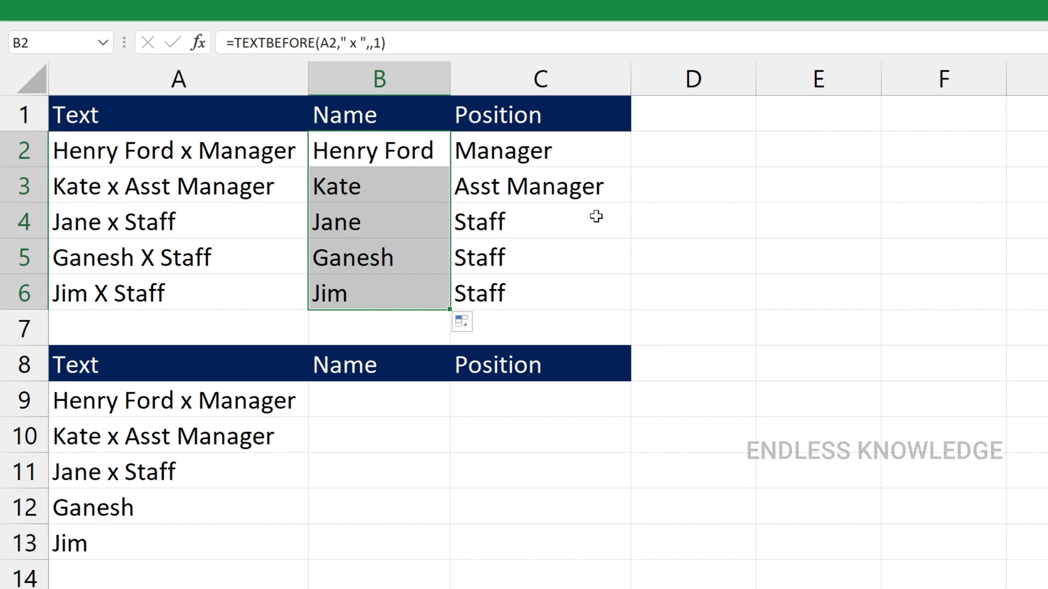
Compare the second table's texts containing an x delimiter in A9:A11 with the texts without one in A12:A13.
click(401, 401)
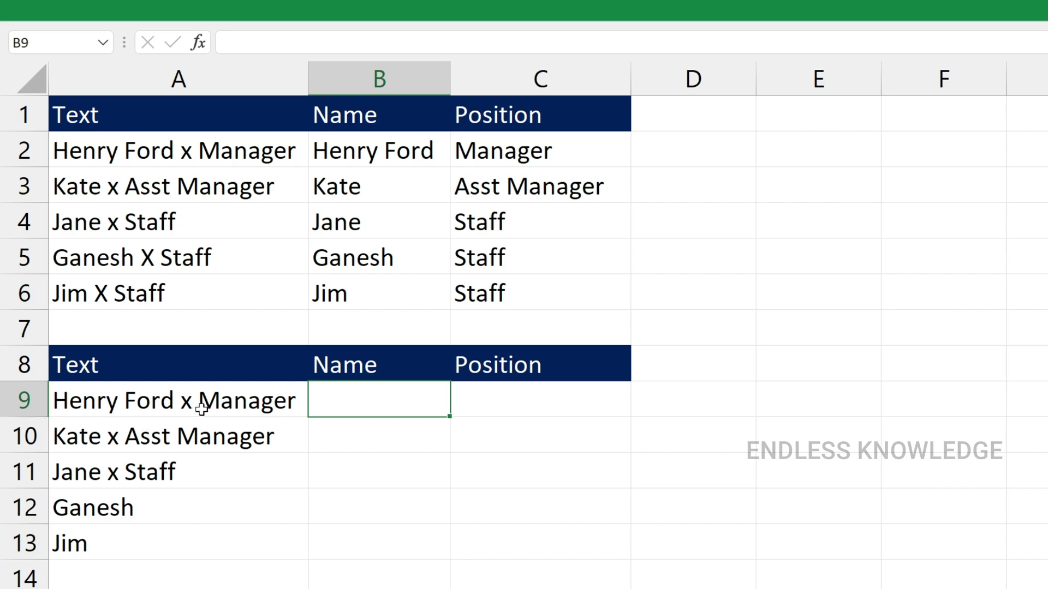
drag(236, 401, 241, 458)
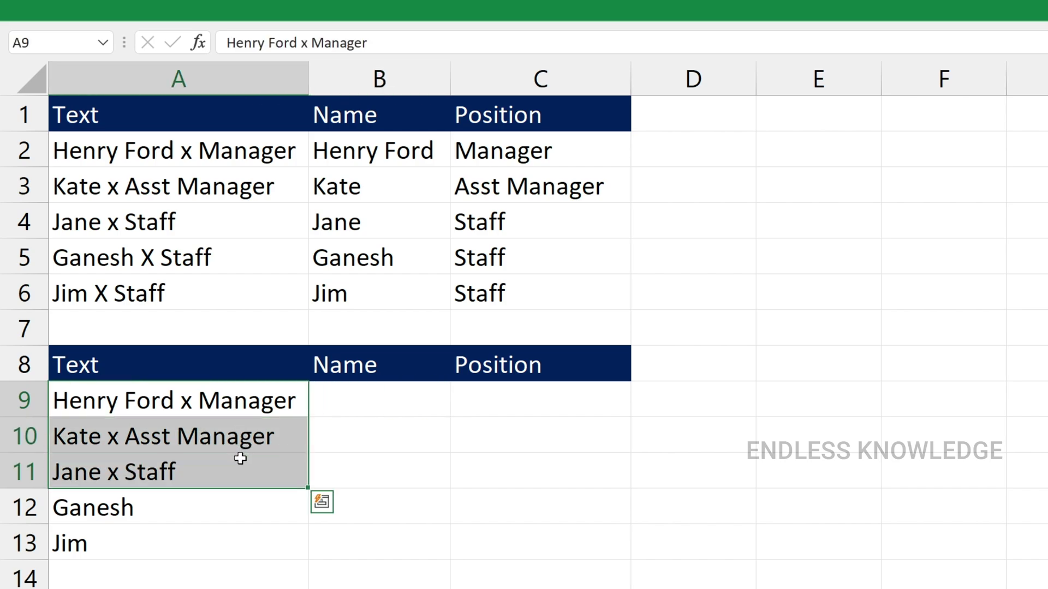
drag(216, 507, 218, 536)
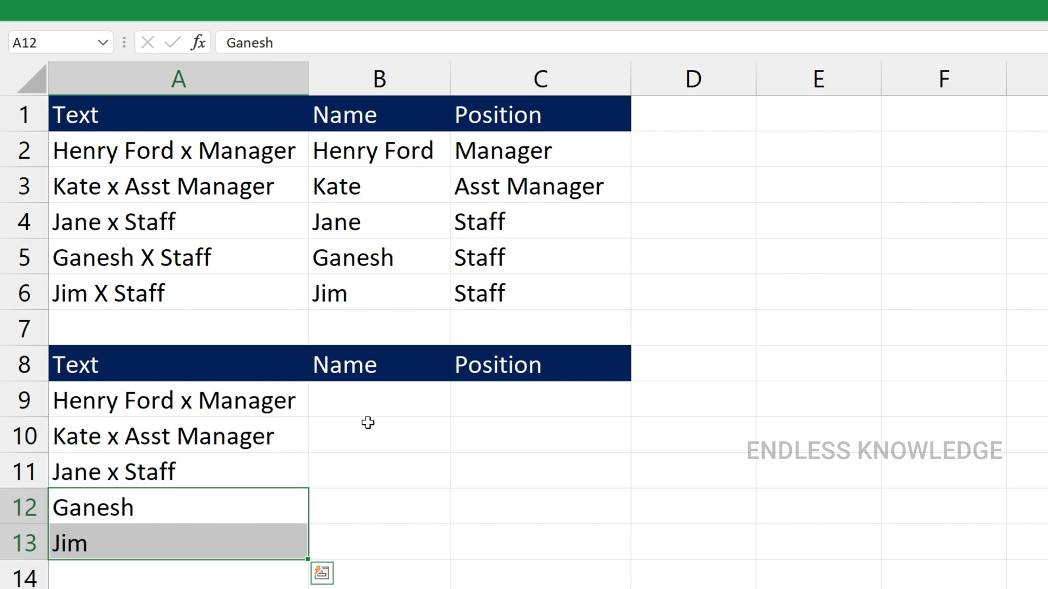
Start a TEXTBEFORE formula in cell B9 with A9 as the text and " x " as the delimiter.
click(379, 409)
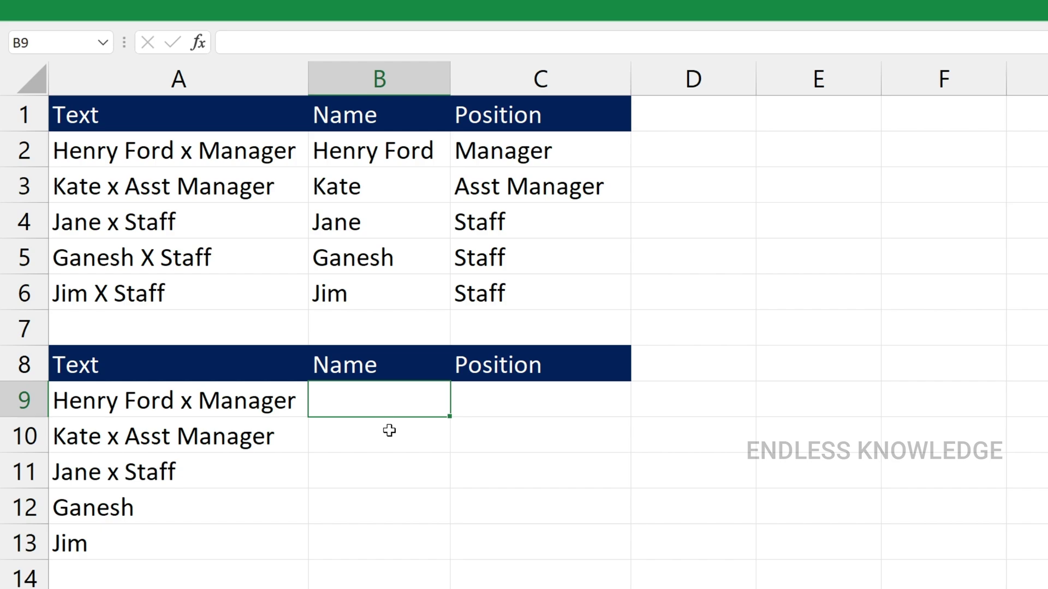
text(=tex)
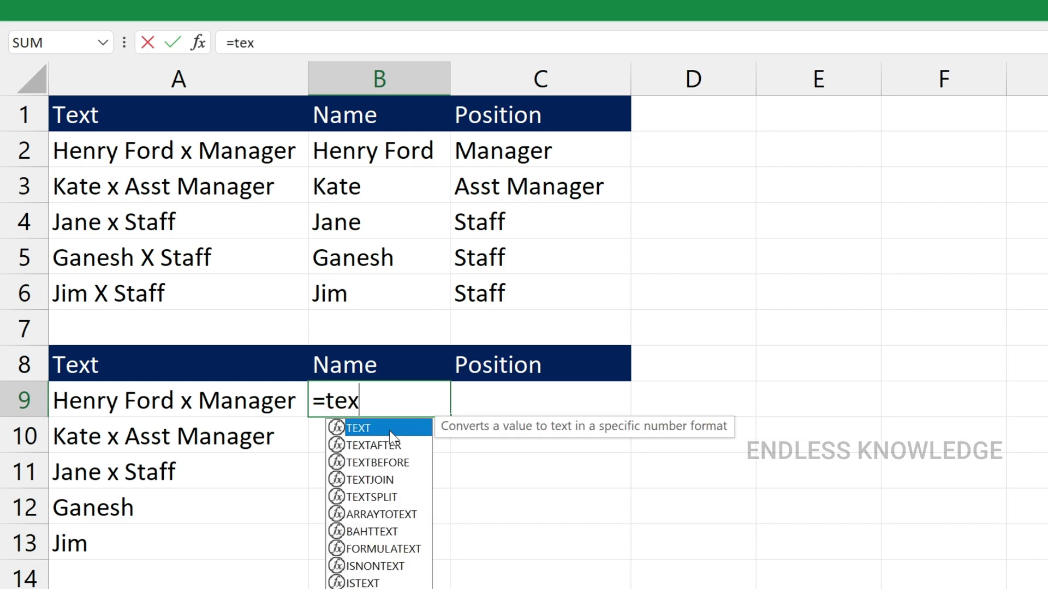
key(Down)
key(Down)
key(Tab)
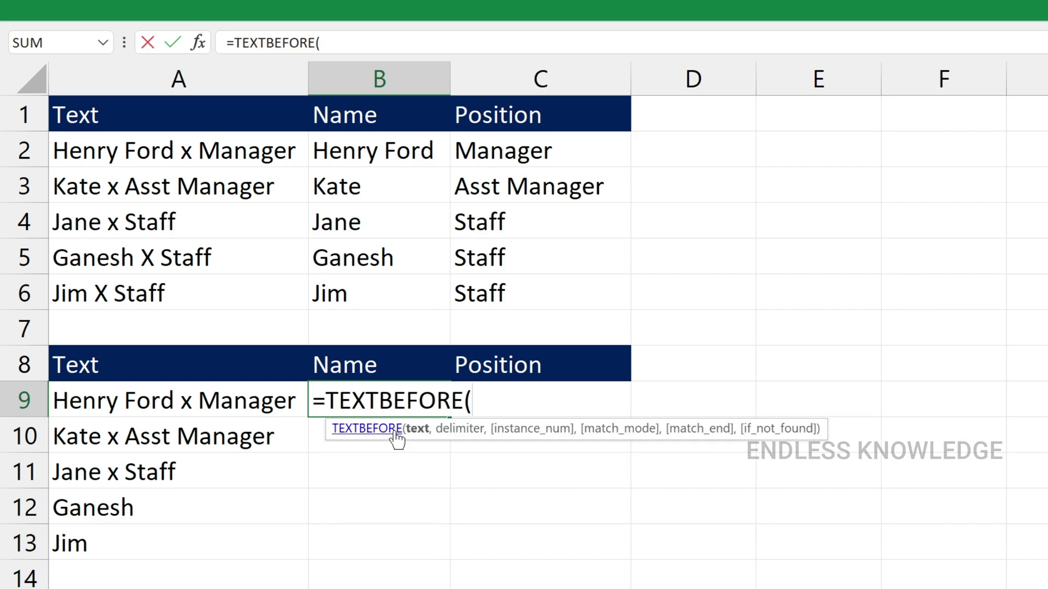
click(229, 404)
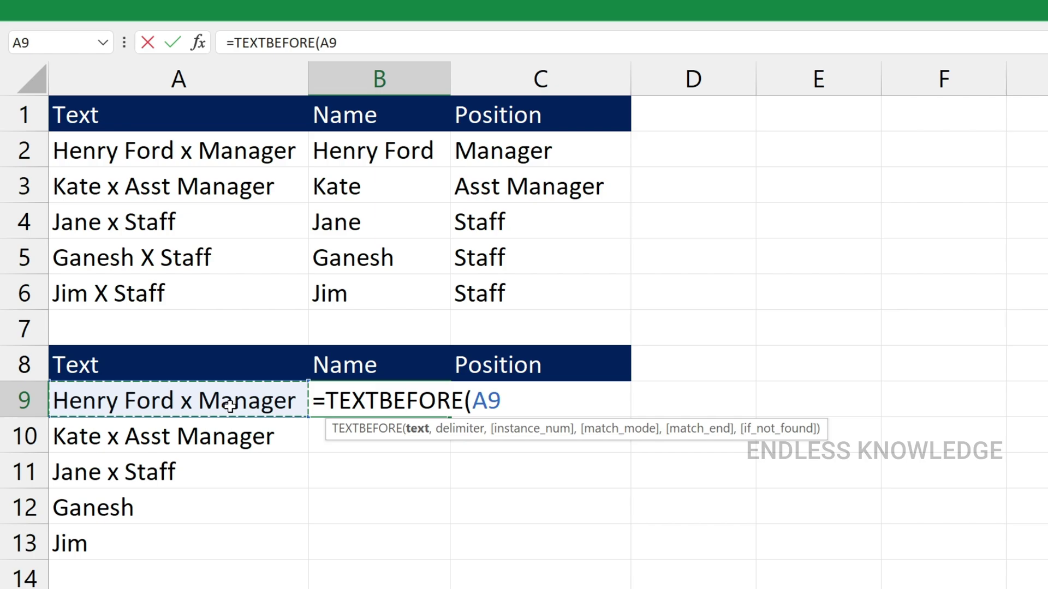
text(,)
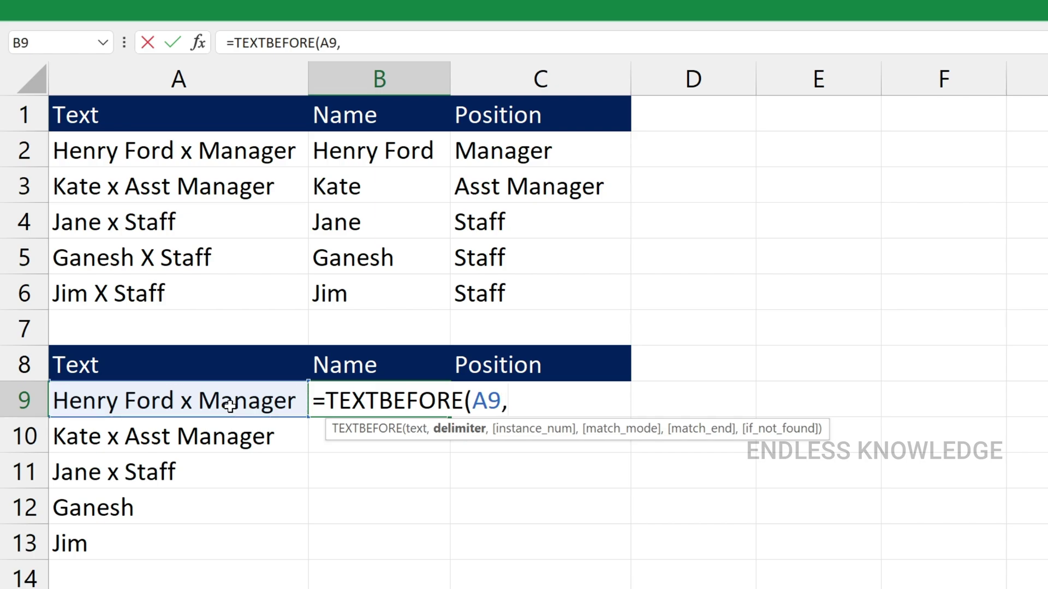
text(" x ",)
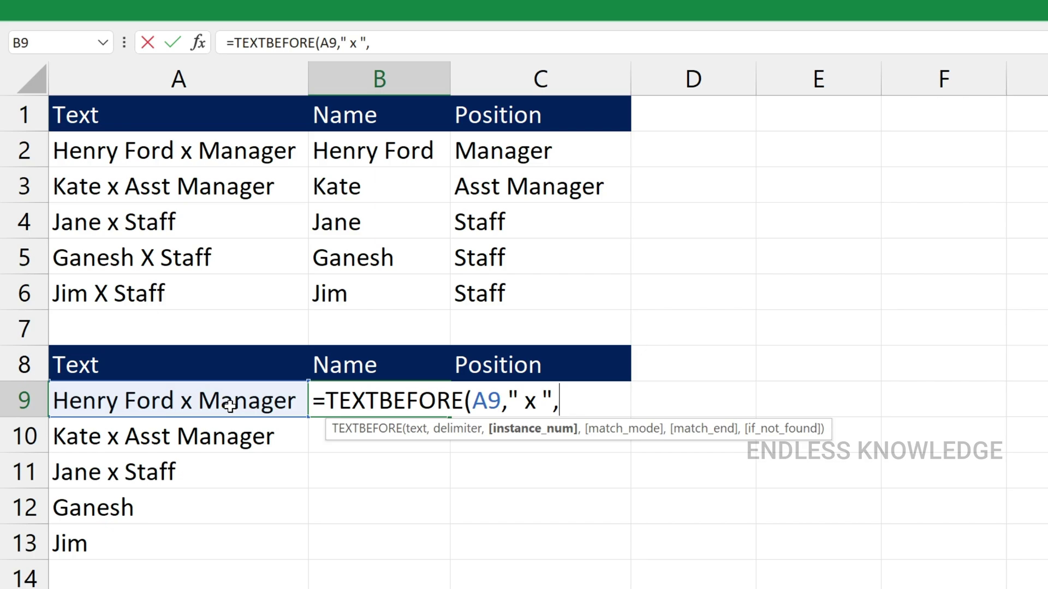
Skip the instance number, set match mode to 1, case-insensitive match, complete B9's formula and fill it down to B13.
text(,)
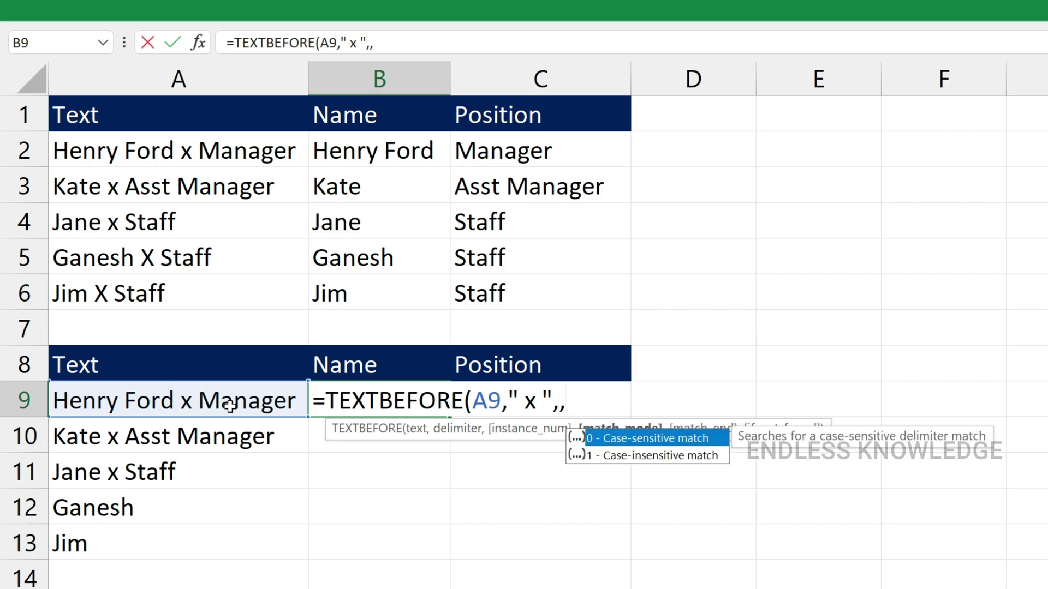
key(Down)
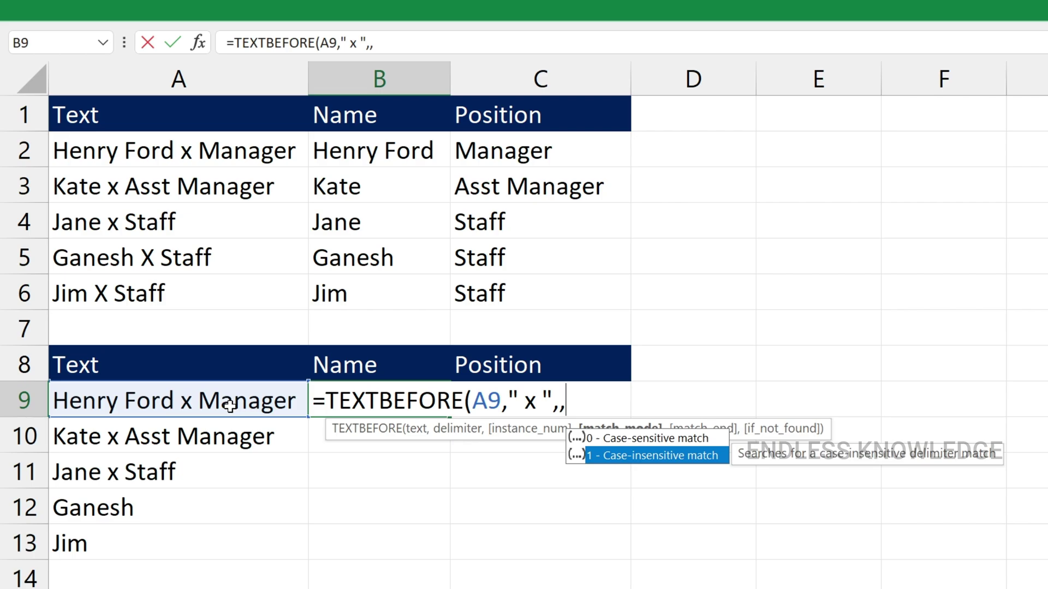
key(Tab)
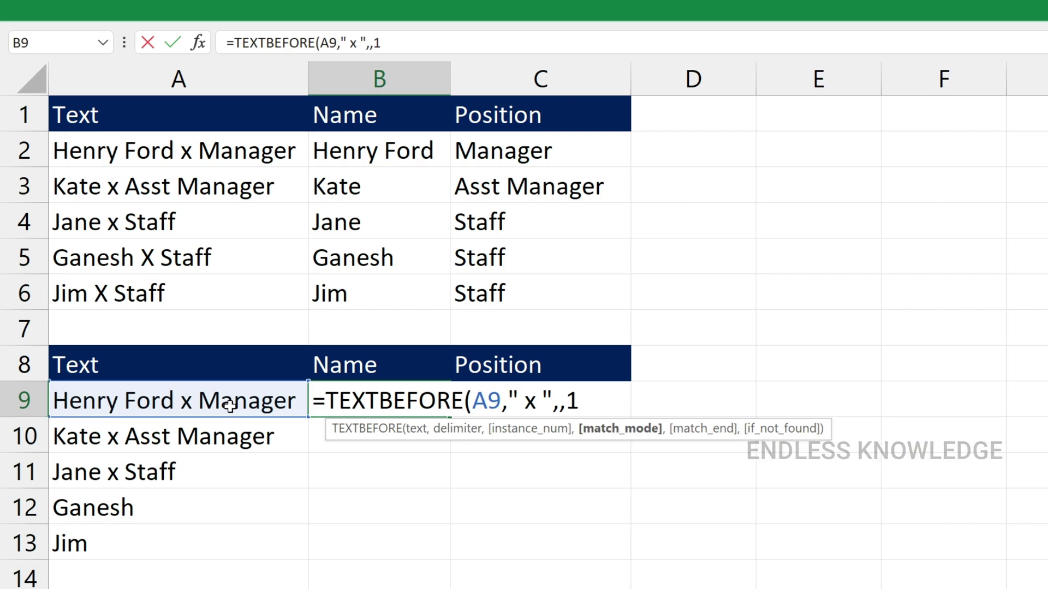
text())
key(Return)
click(400, 408)
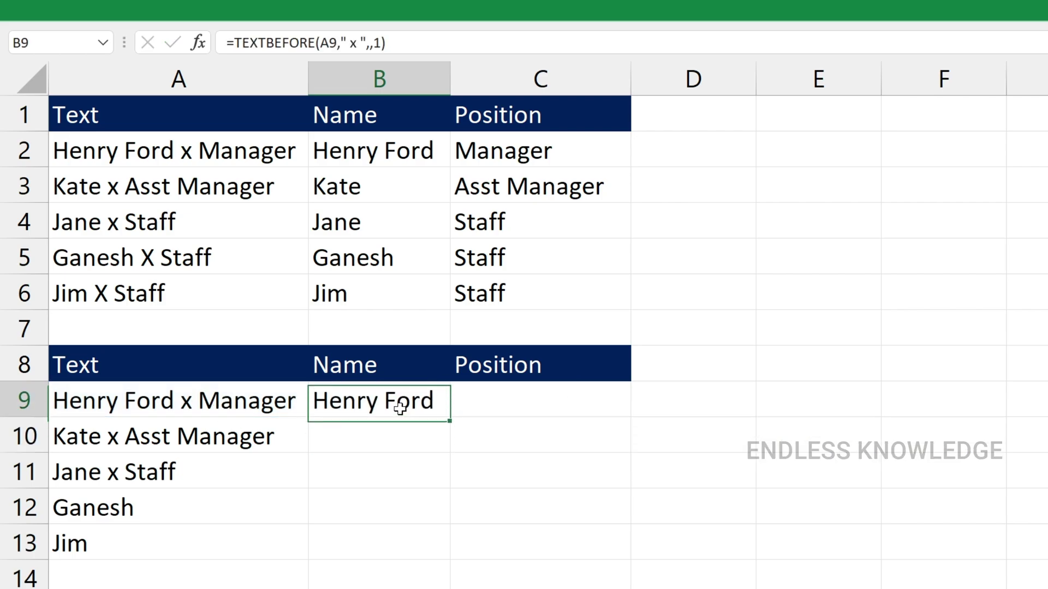
double_click(449, 421)
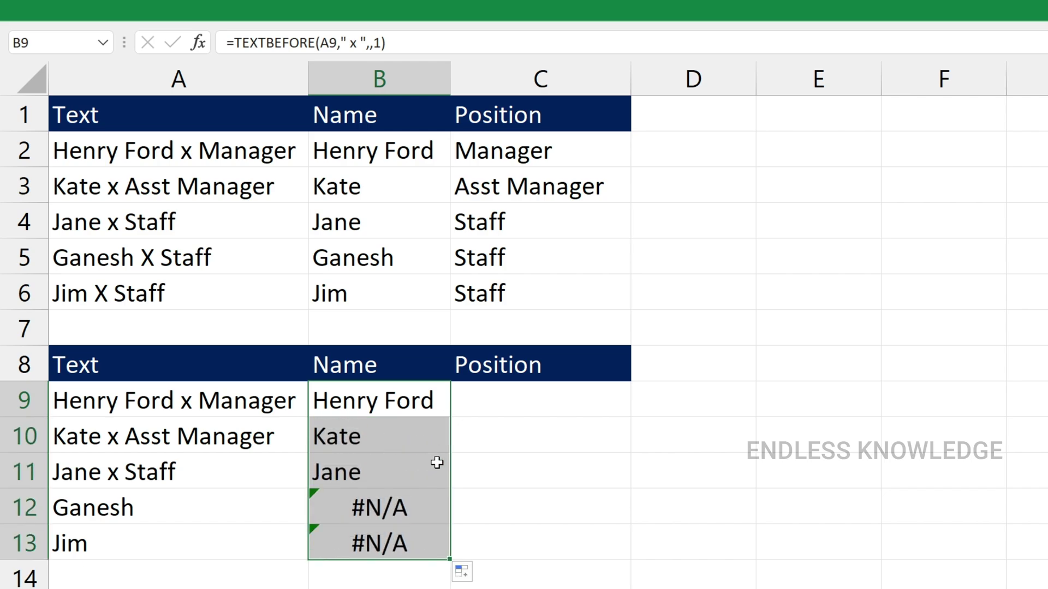
Set the match_end argument of cell B9's TEXTBEFORE formula to 1, Match to end, and fill the formula down to B13.
click(424, 505)
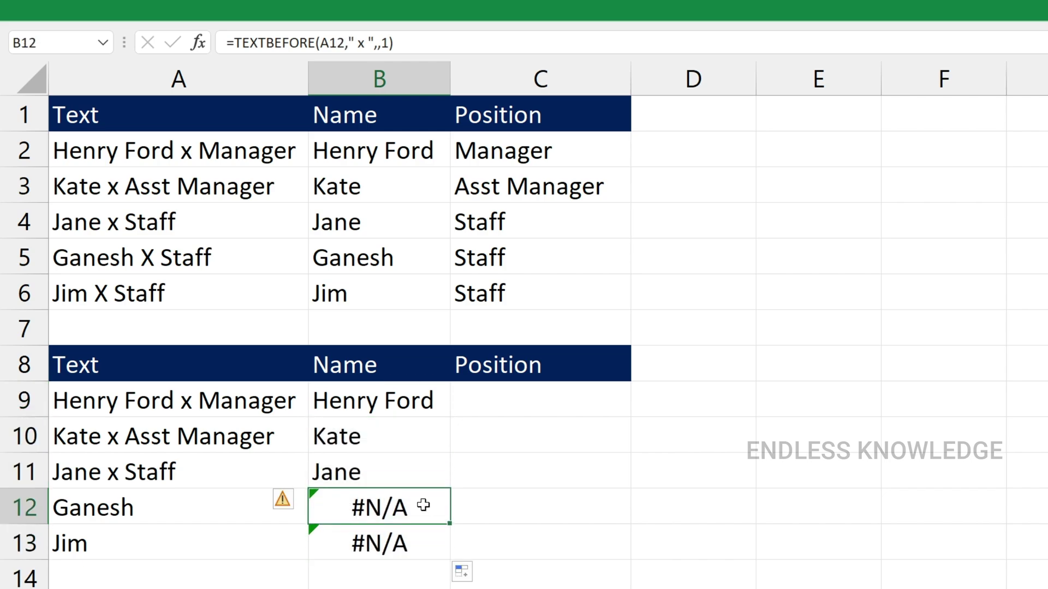
click(197, 504)
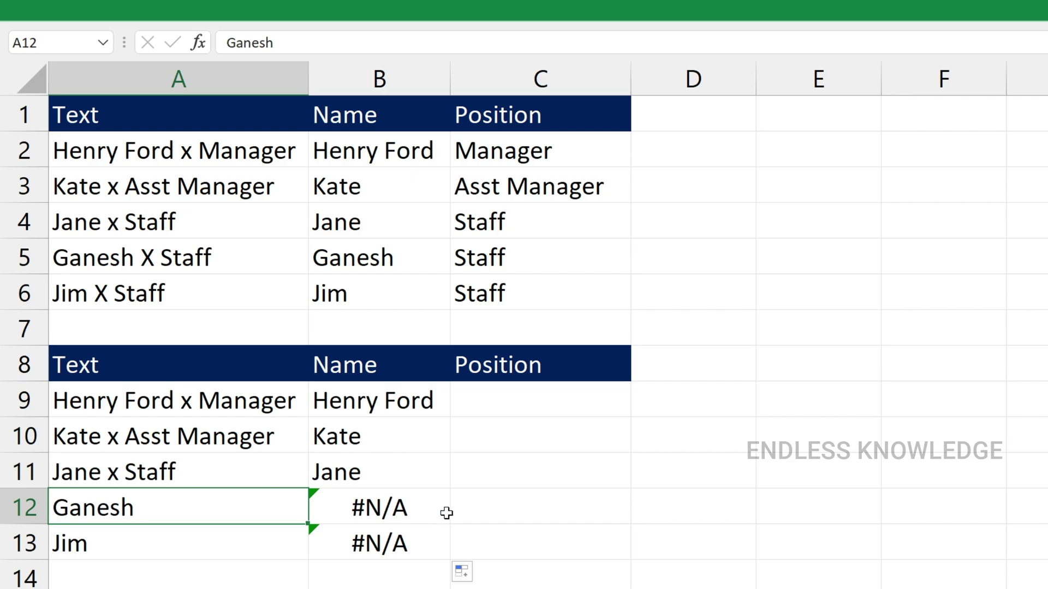
double_click(435, 401)
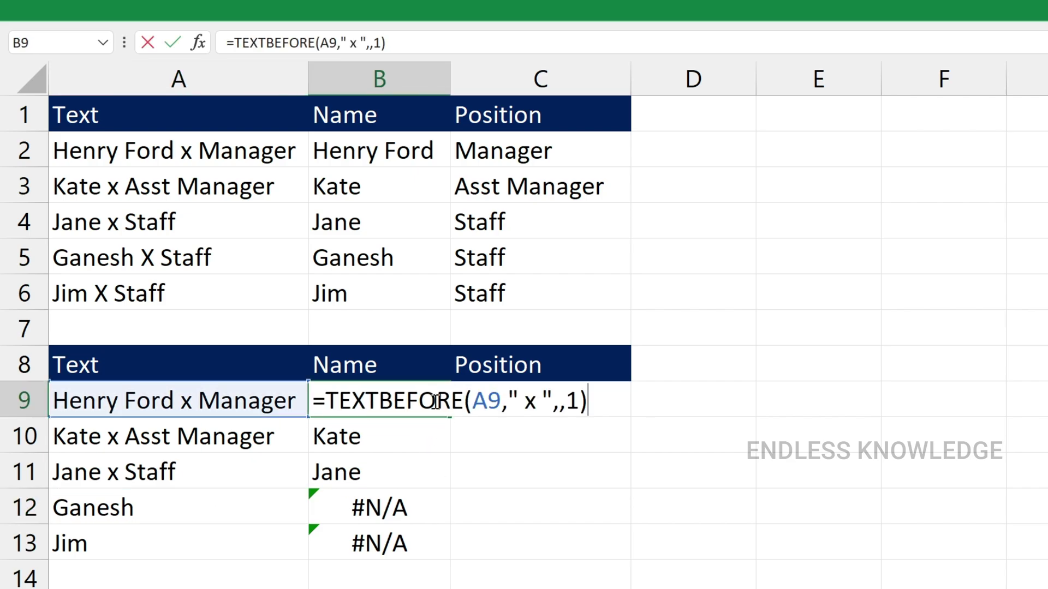
click(580, 402)
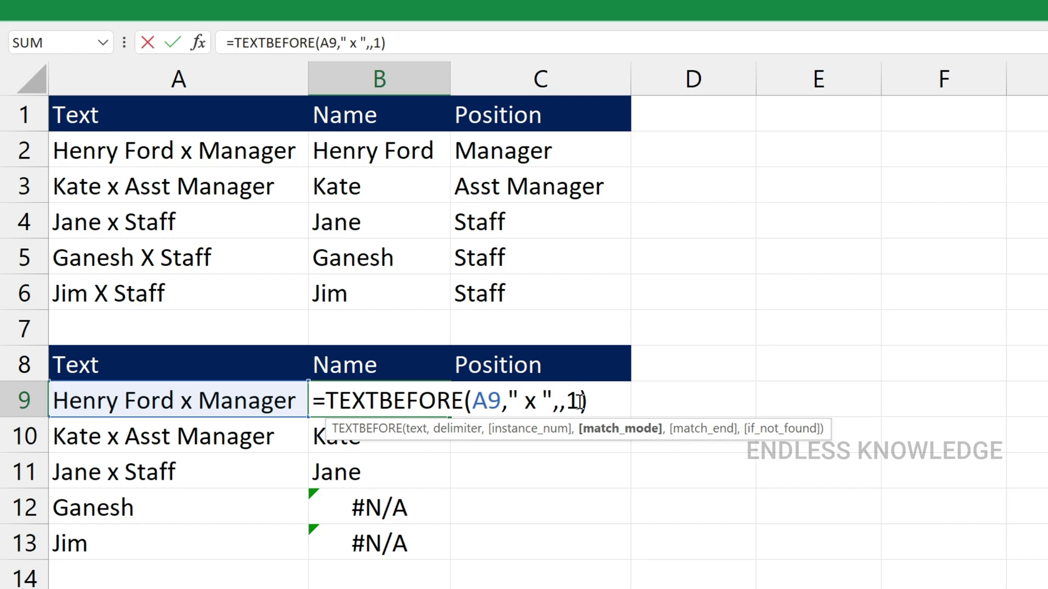
text(,,1,)
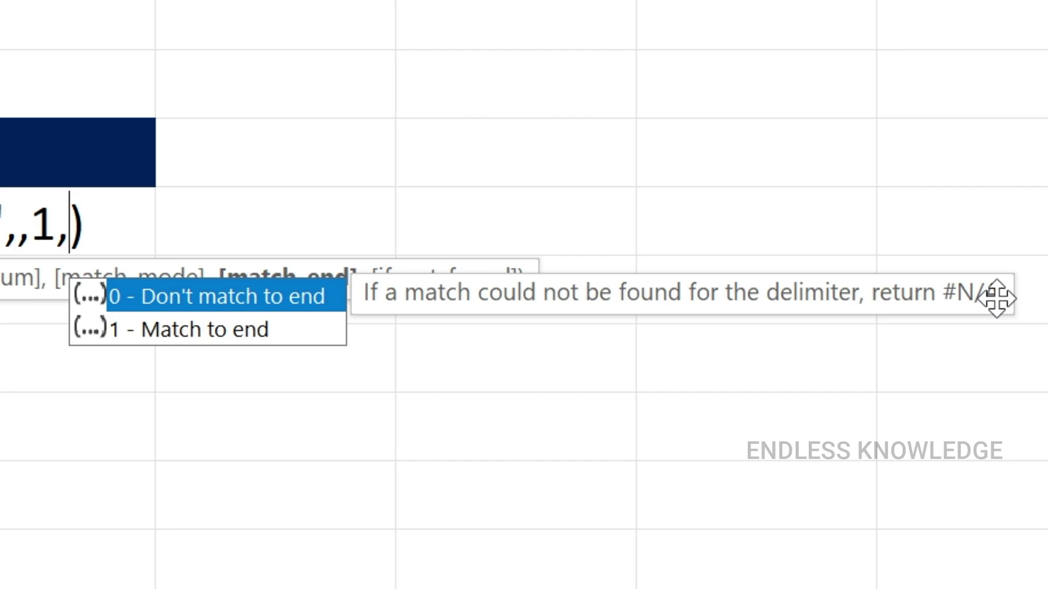
key(Down)
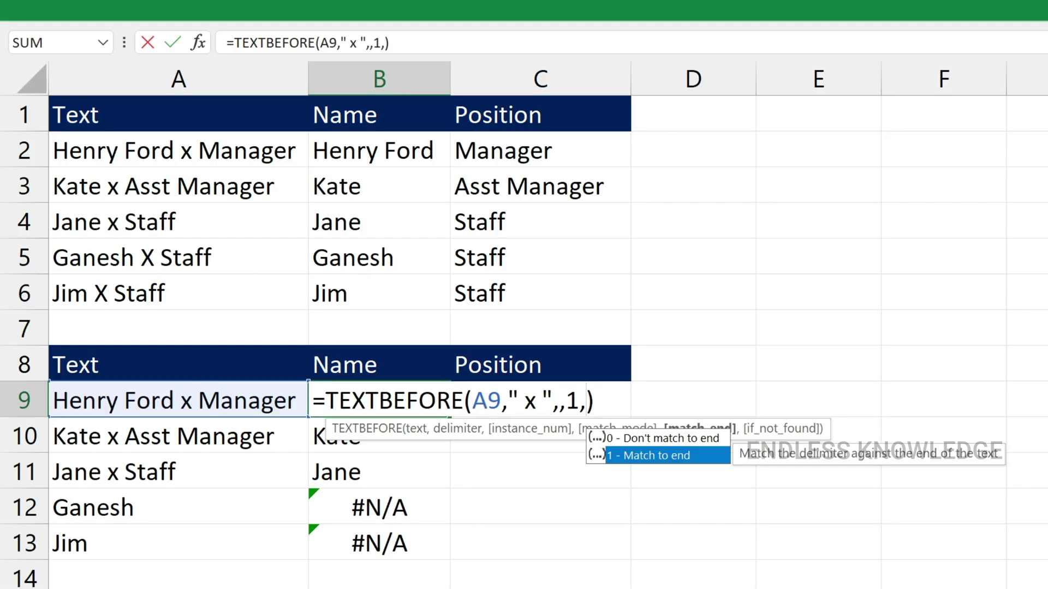
key(Tab)
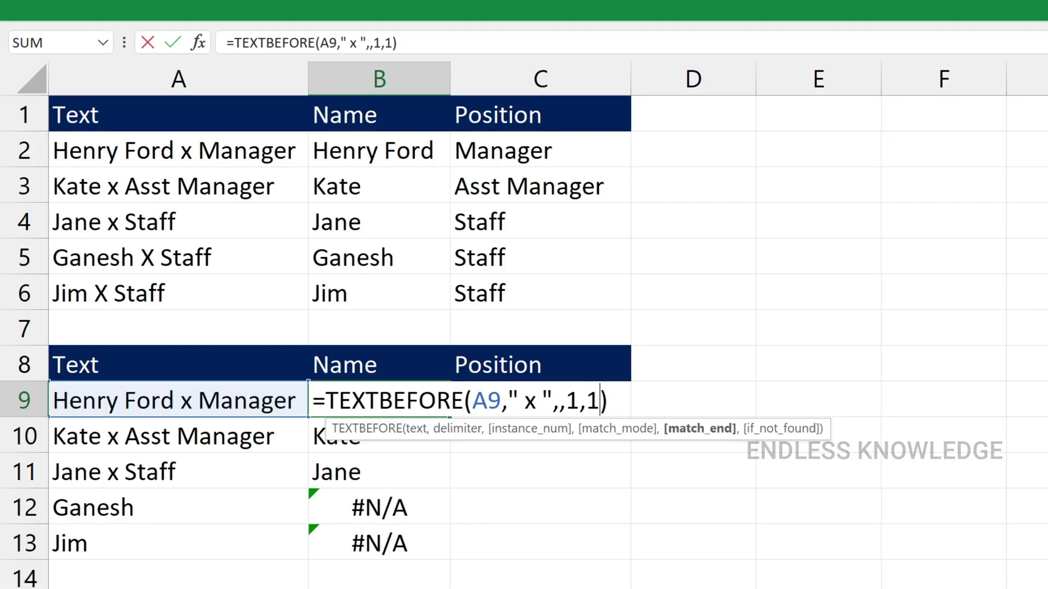
key(Return)
click(400, 398)
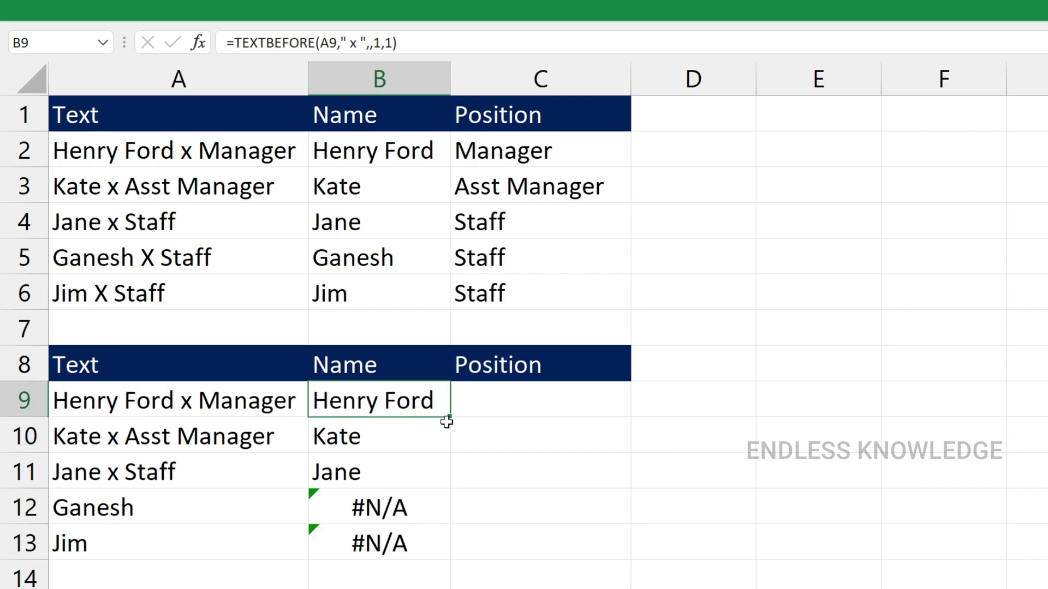
double_click(451, 417)
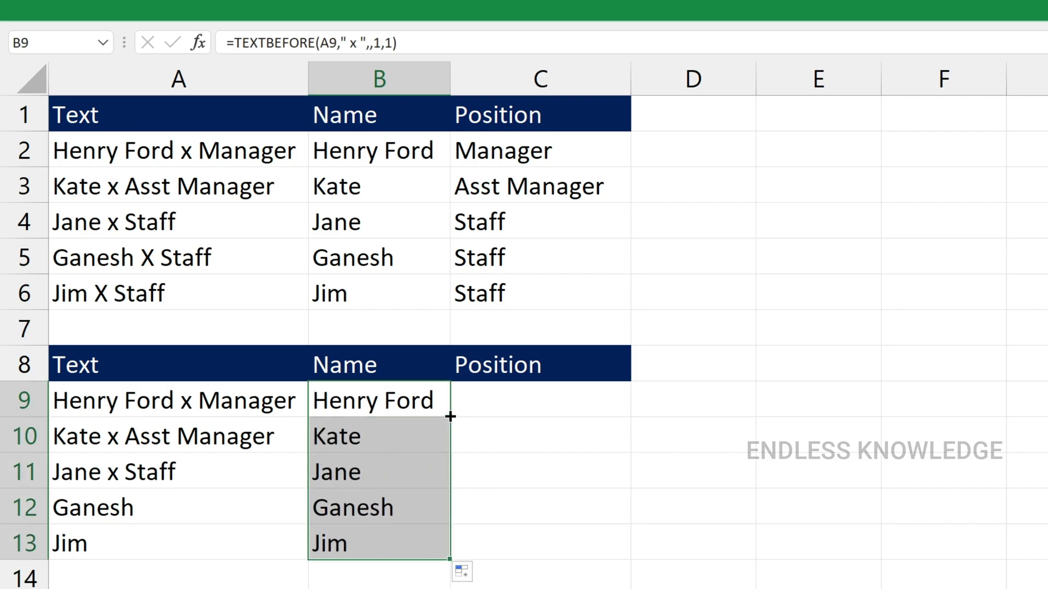
Check cell B12's formula against the texts with a delimiter in A9:A11 and those without one in A12:A13.
click(418, 521)
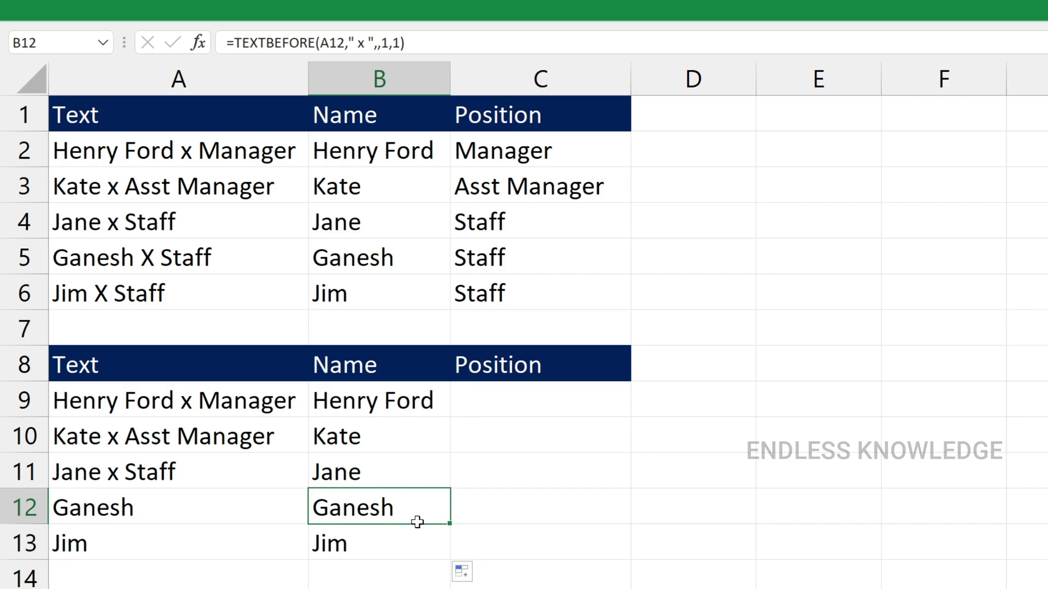
drag(240, 394, 247, 463)
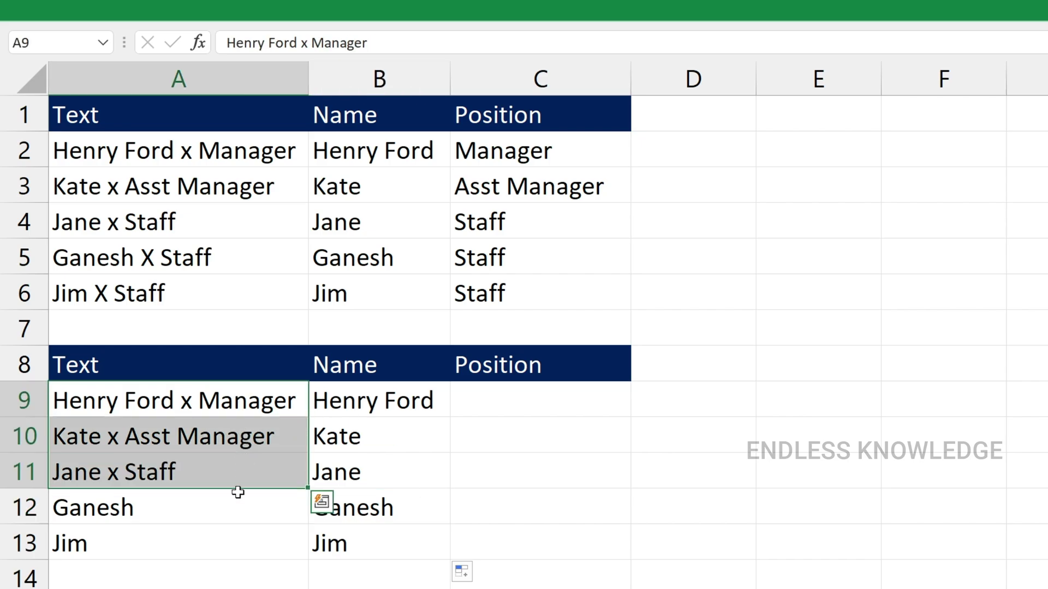
drag(230, 505, 226, 541)
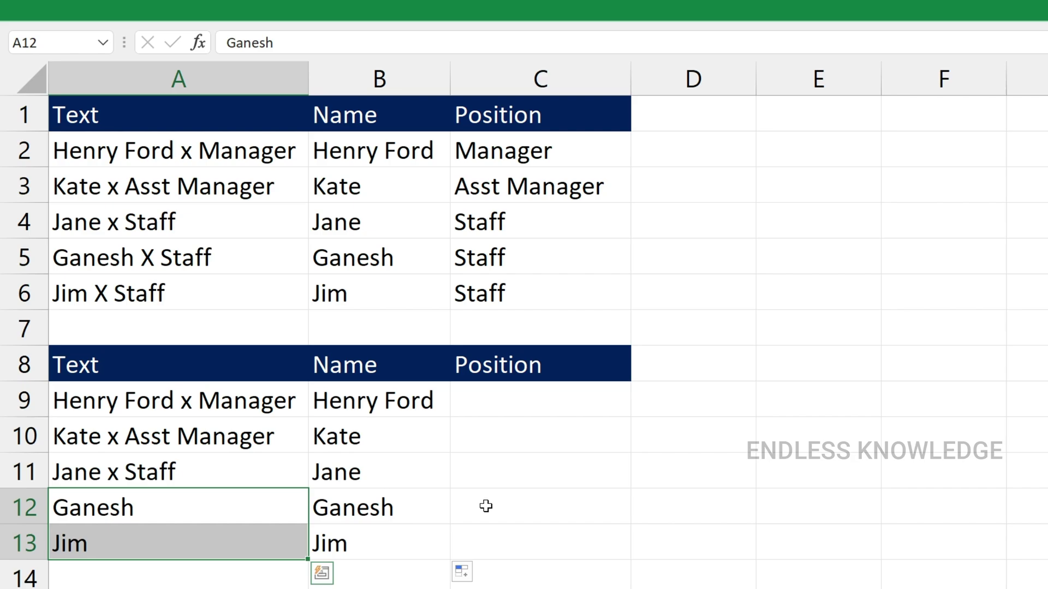
Copy the text of cell B9's TEXTBEFORE formula into cell C9.
click(533, 388)
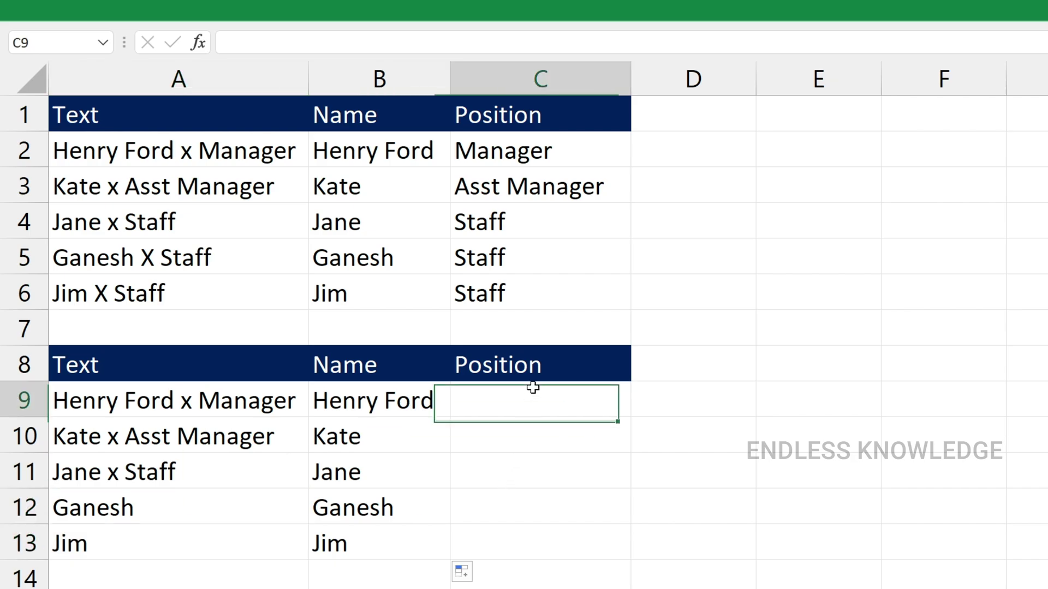
click(358, 397)
double_click(357, 397)
drag(620, 401, 319, 402)
key(ctrl+c)
key(Escape)
click(516, 410)
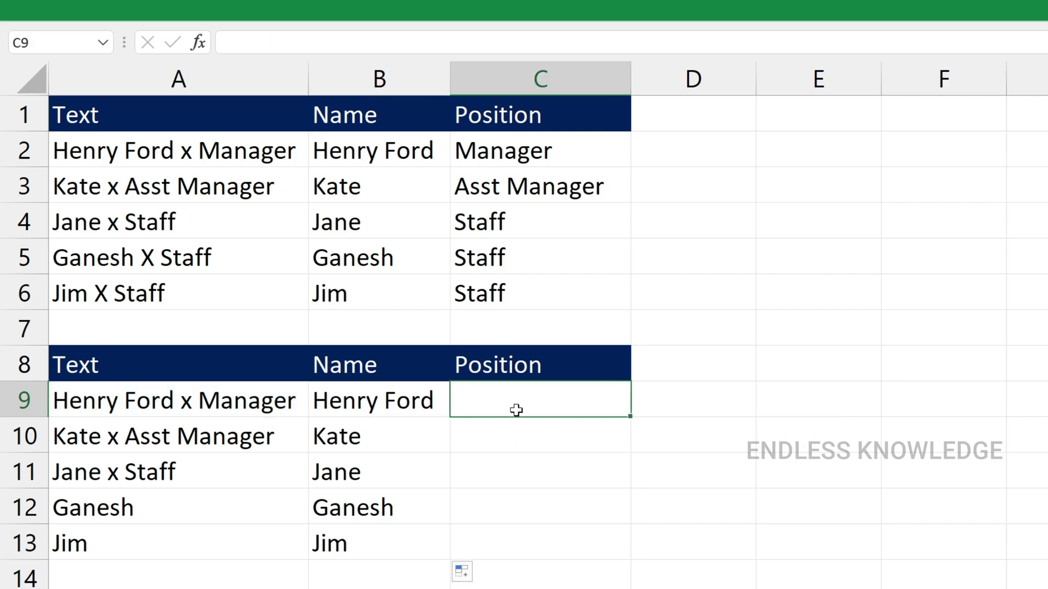
key(ctrl+v)
Leave match_end empty in cell C9's TEXTBEFORE formula, set if_not_found to "New Employee", and fill the formula down to C13.
double_click(578, 403)
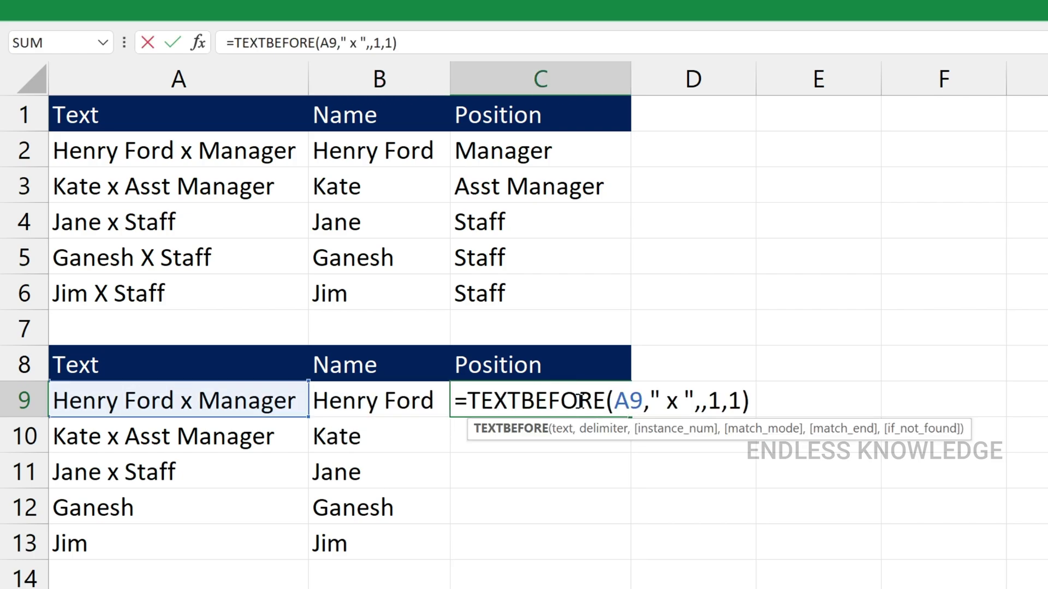
click(738, 401)
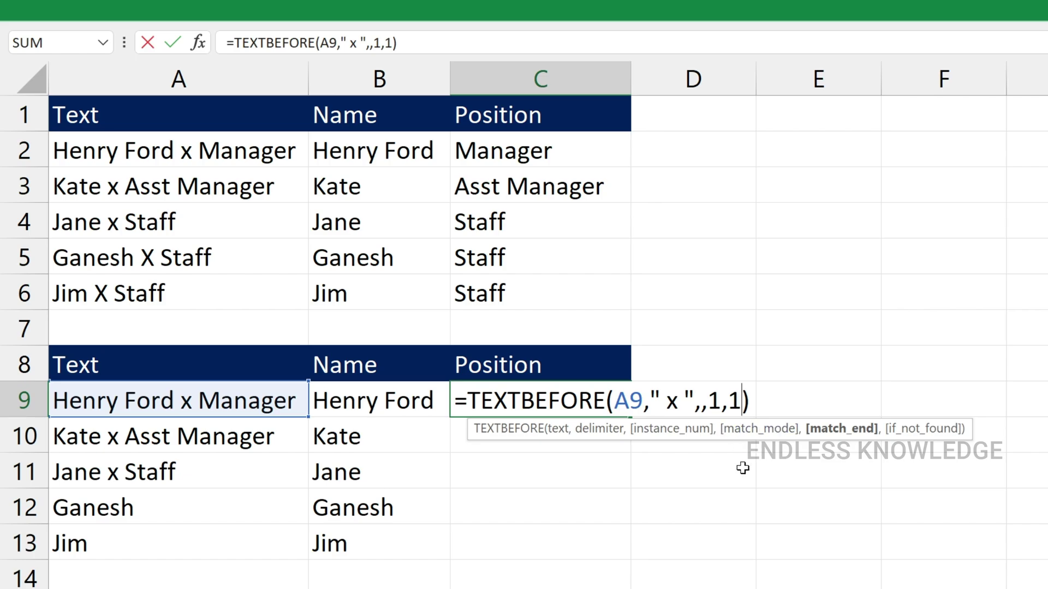
key(BackSpace)
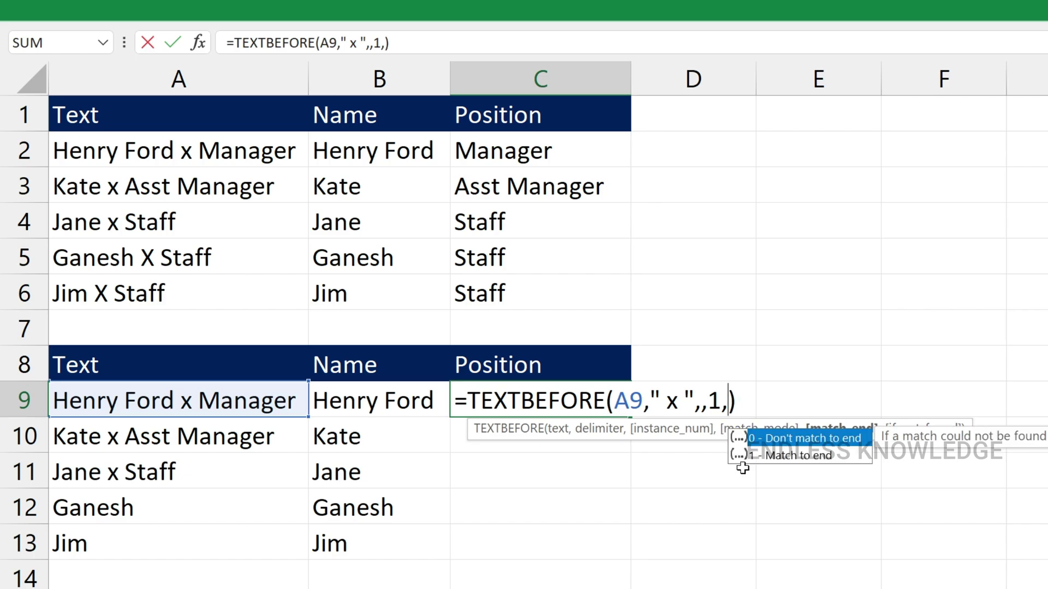
text(,)
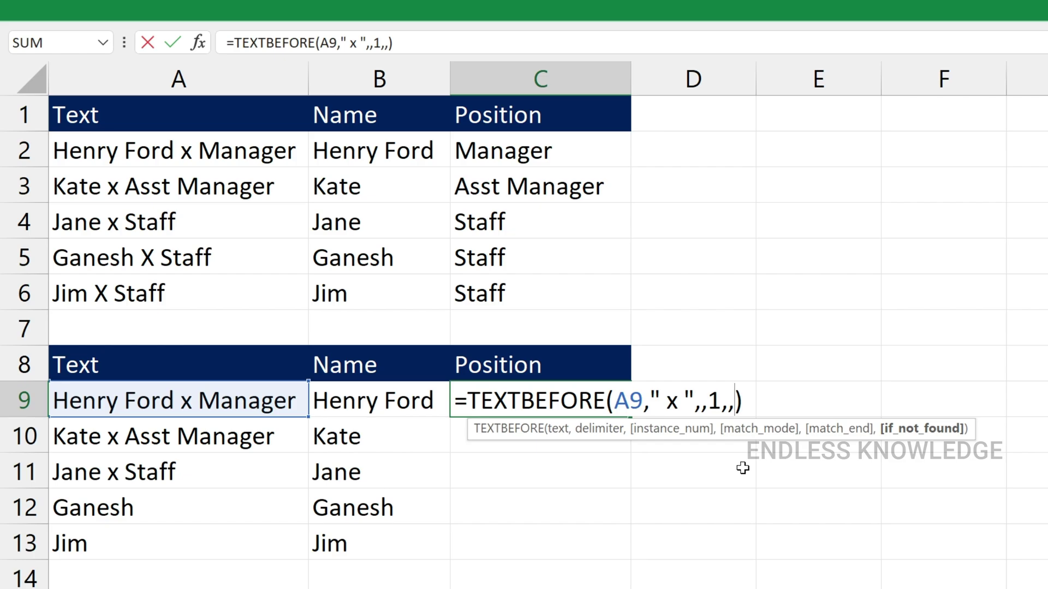
text("New )
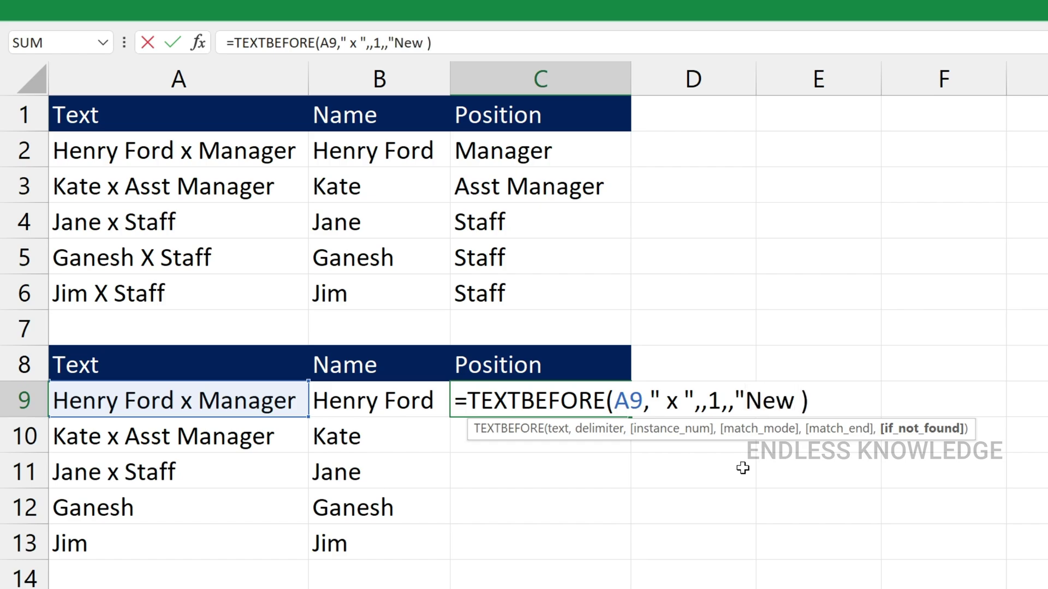
text(Employee")
key(ctrl+Return)
double_click(630, 417)
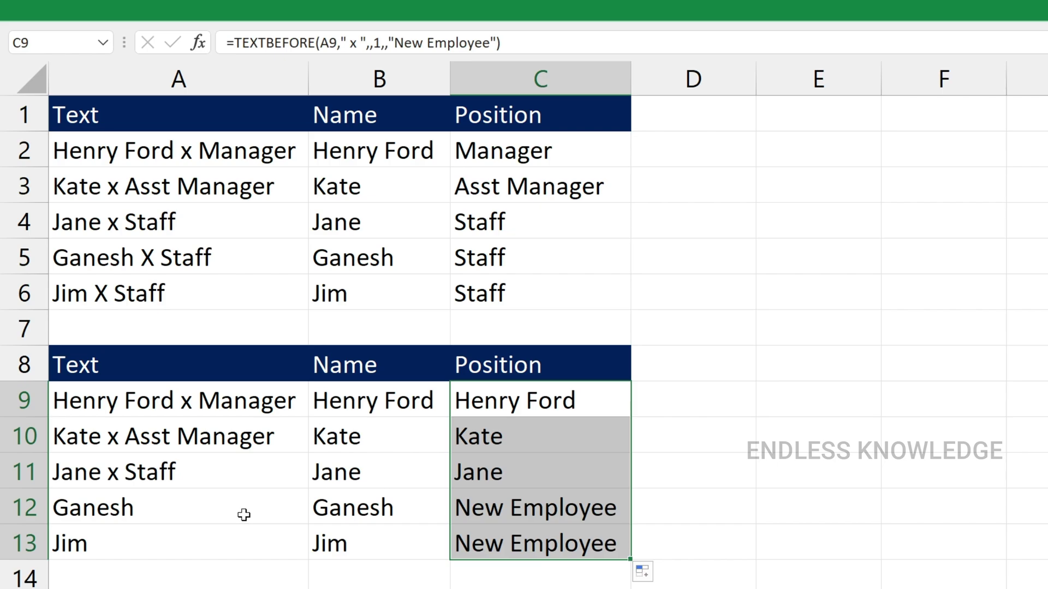
Compare the text in A12 with the match_end formula in B12 and the if_not_found formula in C12.
click(185, 505)
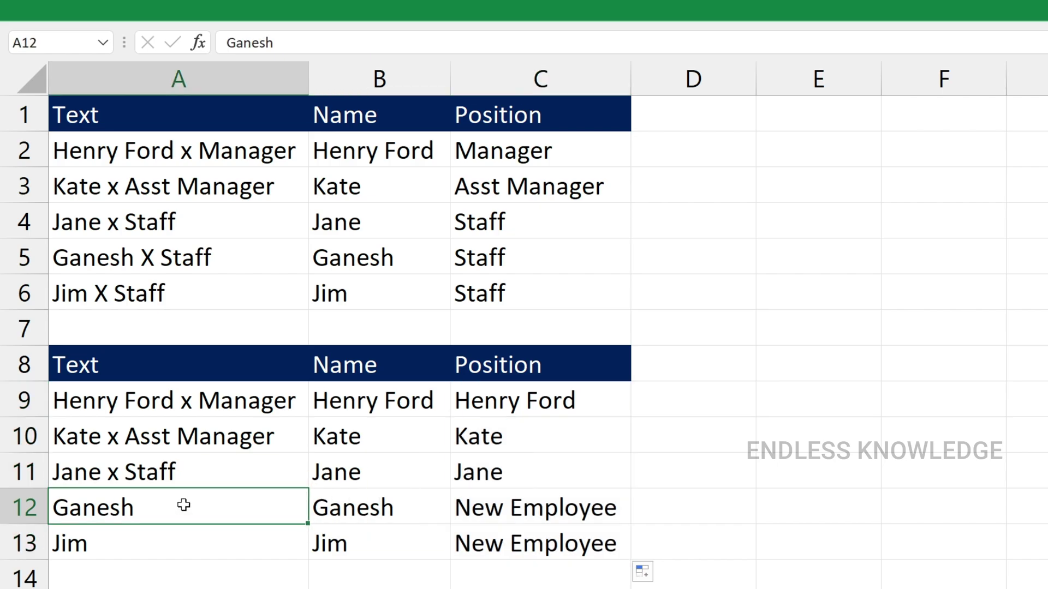
click(394, 508)
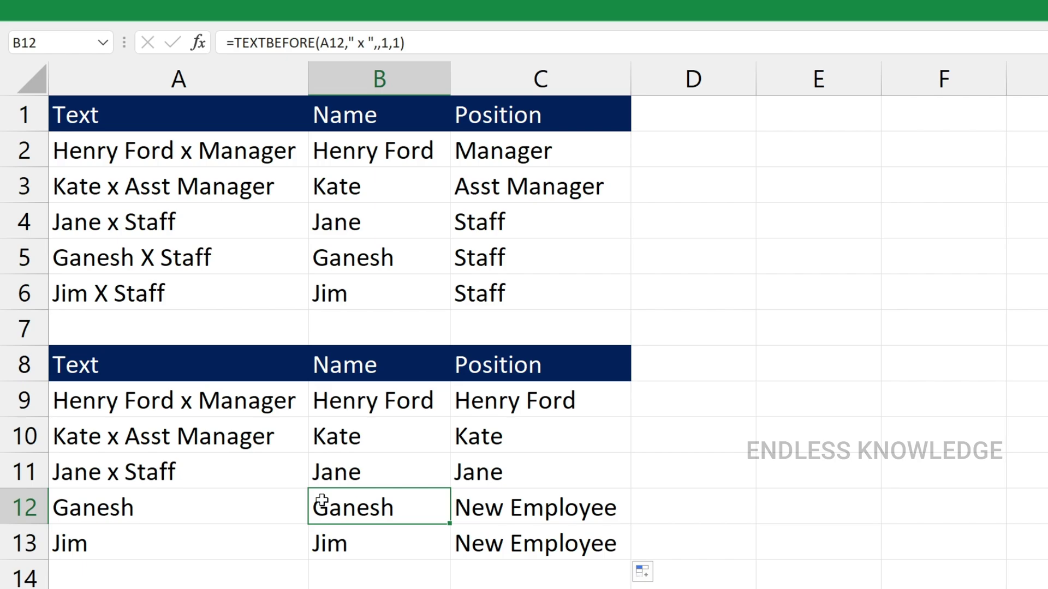
click(530, 500)
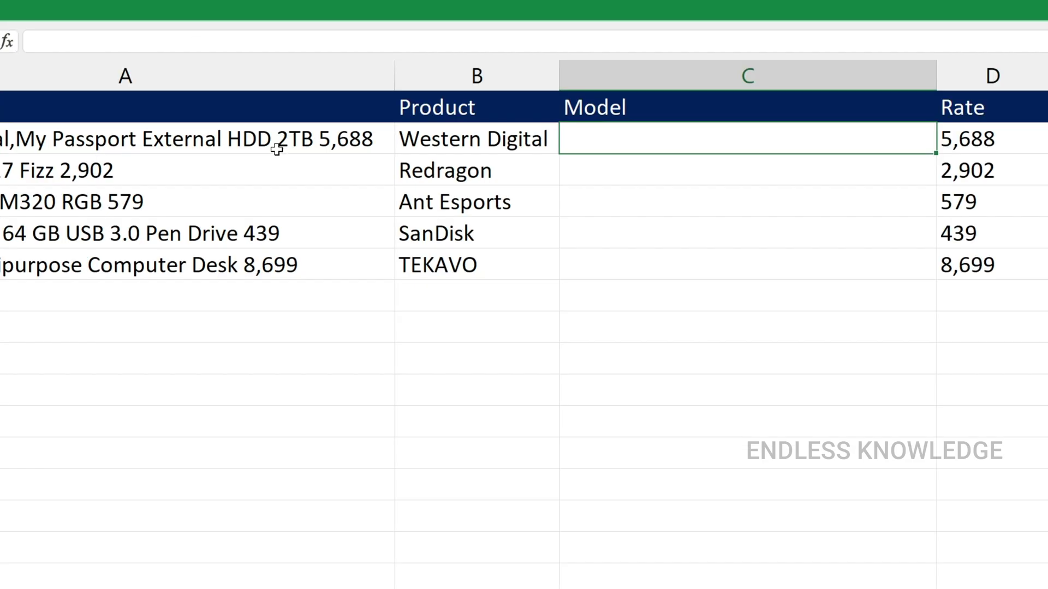
Enter =TRIM(MID(A2,FIND(",",A2)+1,FIND(",",A2,FIND(",",A2) + 1)-FIND(",",A2)-2)) in Model cell C2 of sheet TB & TA (2) and review its arguments.
text(=TRIM(MID(A2,FIND(",",A2)+1,FIND(",",A2,FIND(",",A2) + 1)-FIND(",",A2)-2)))
key(Down)
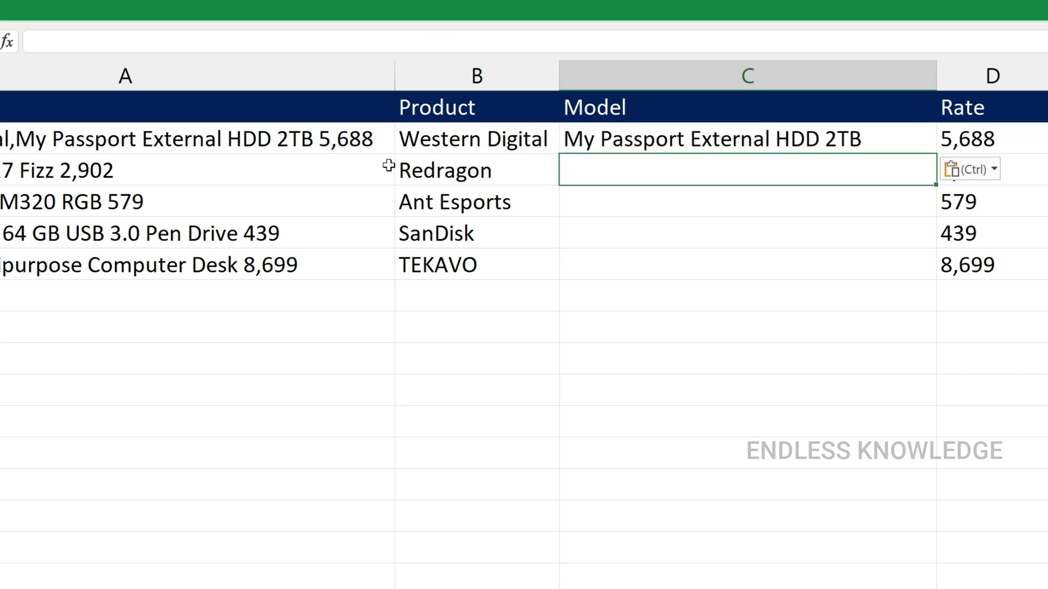
click(739, 139)
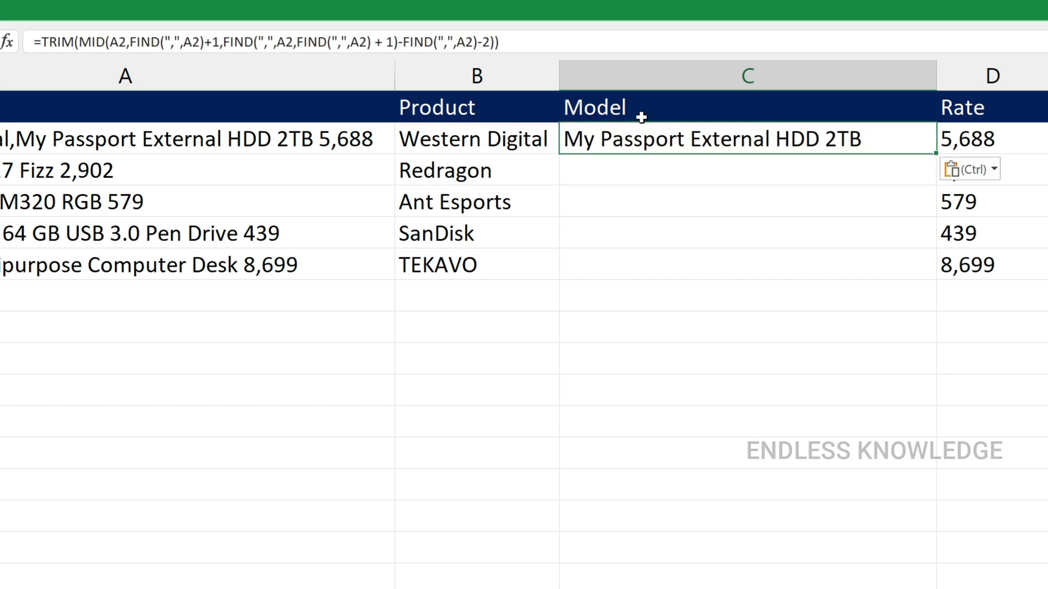
double_click(701, 136)
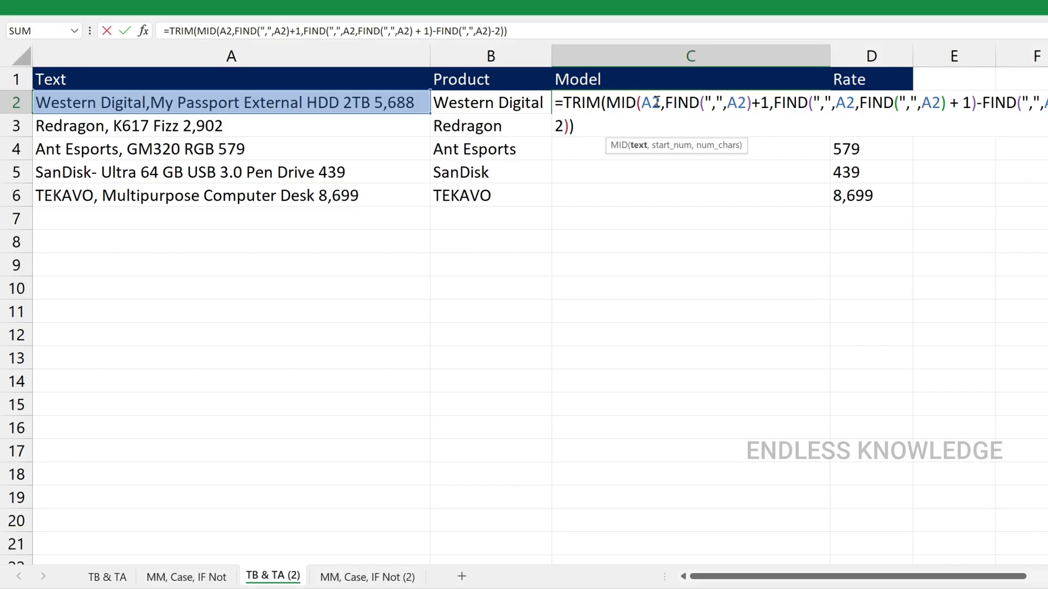
key(ctrl+Return)
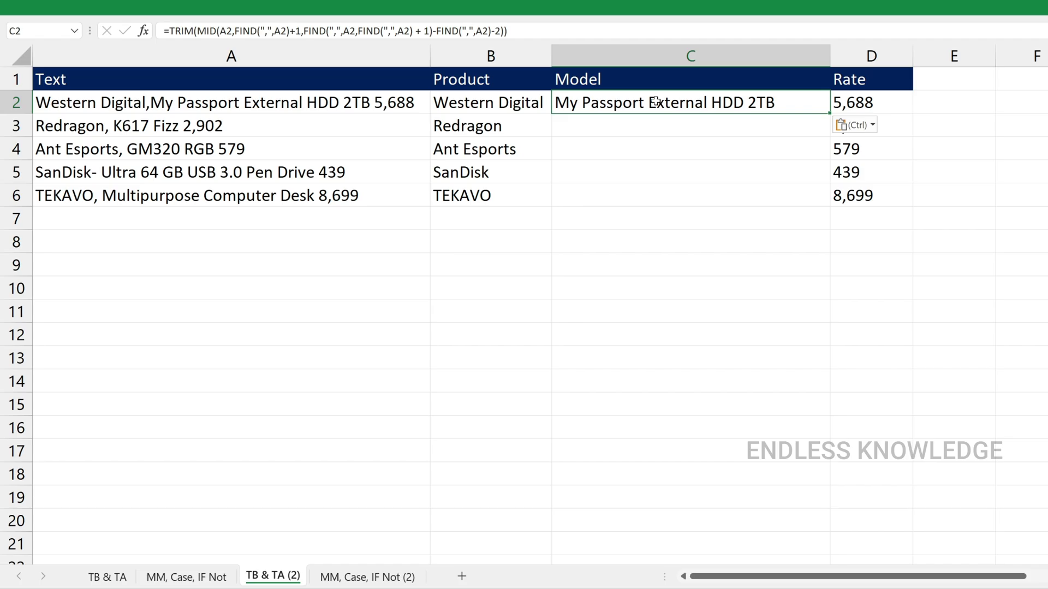